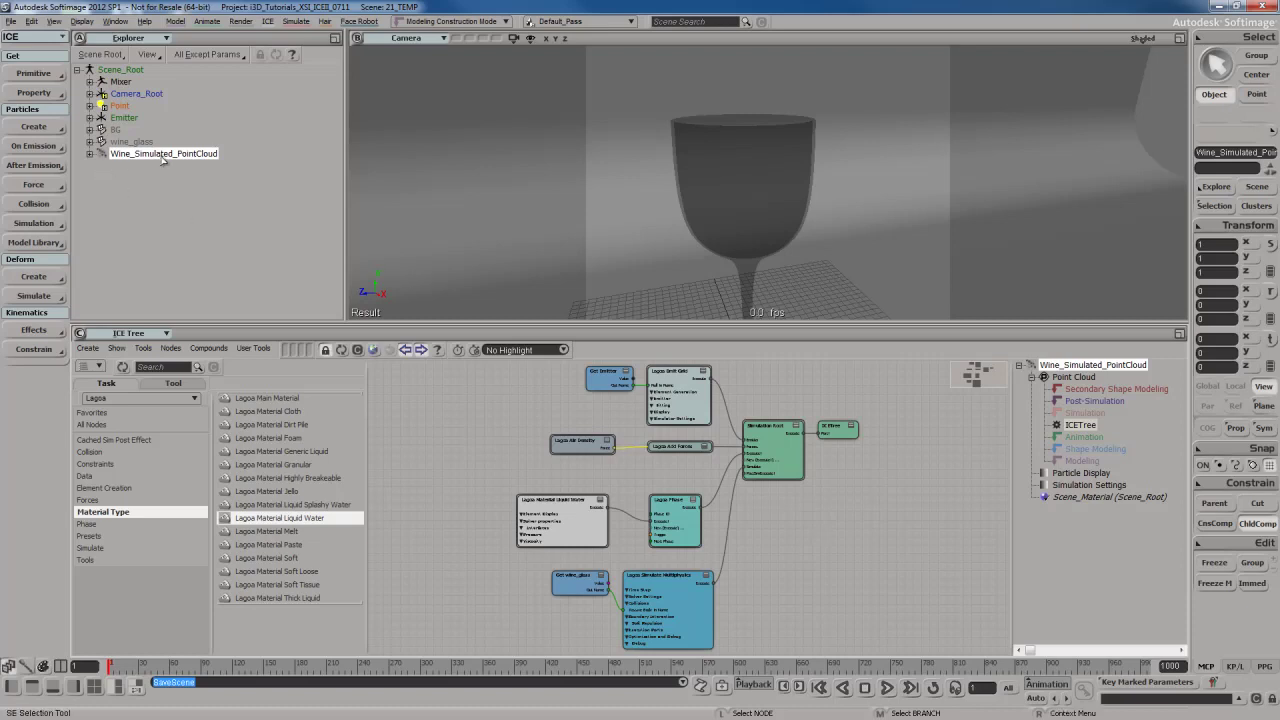
- Load the saved simulation cache from the selected Wine_Simulated_PointCloud as a new point cloud
click(38, 128)
click(38, 128)
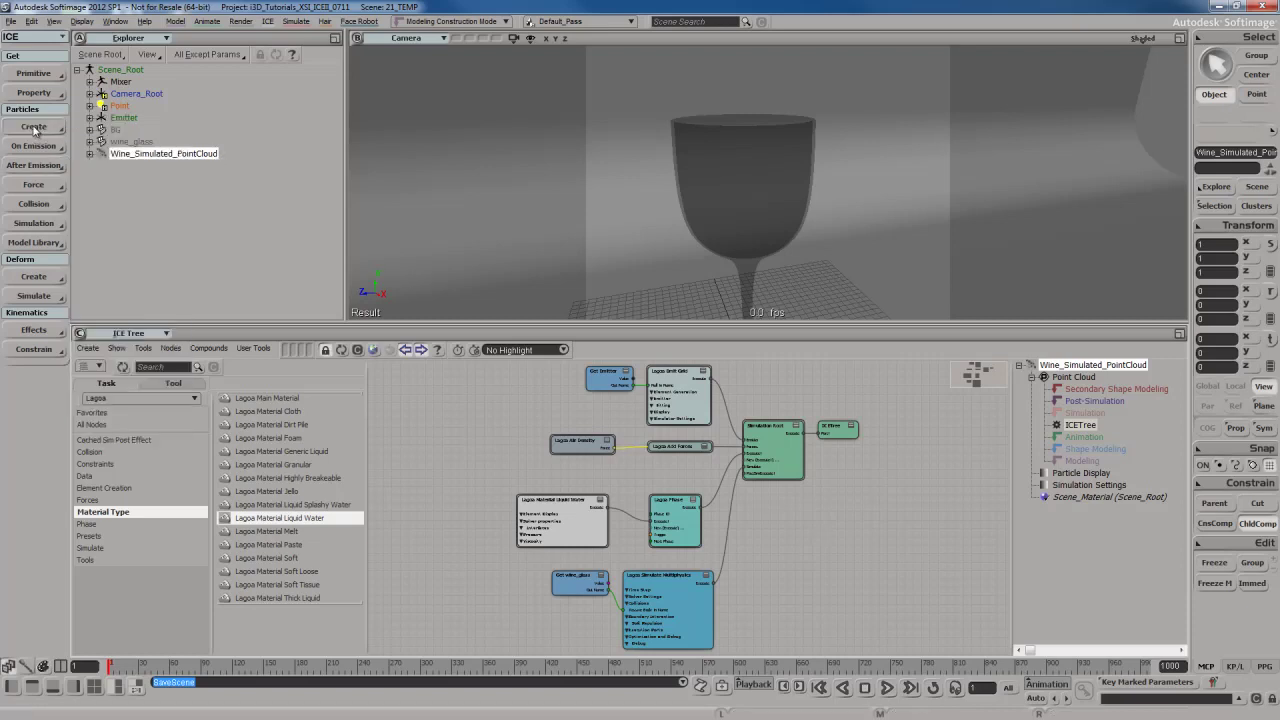
click(41, 221)
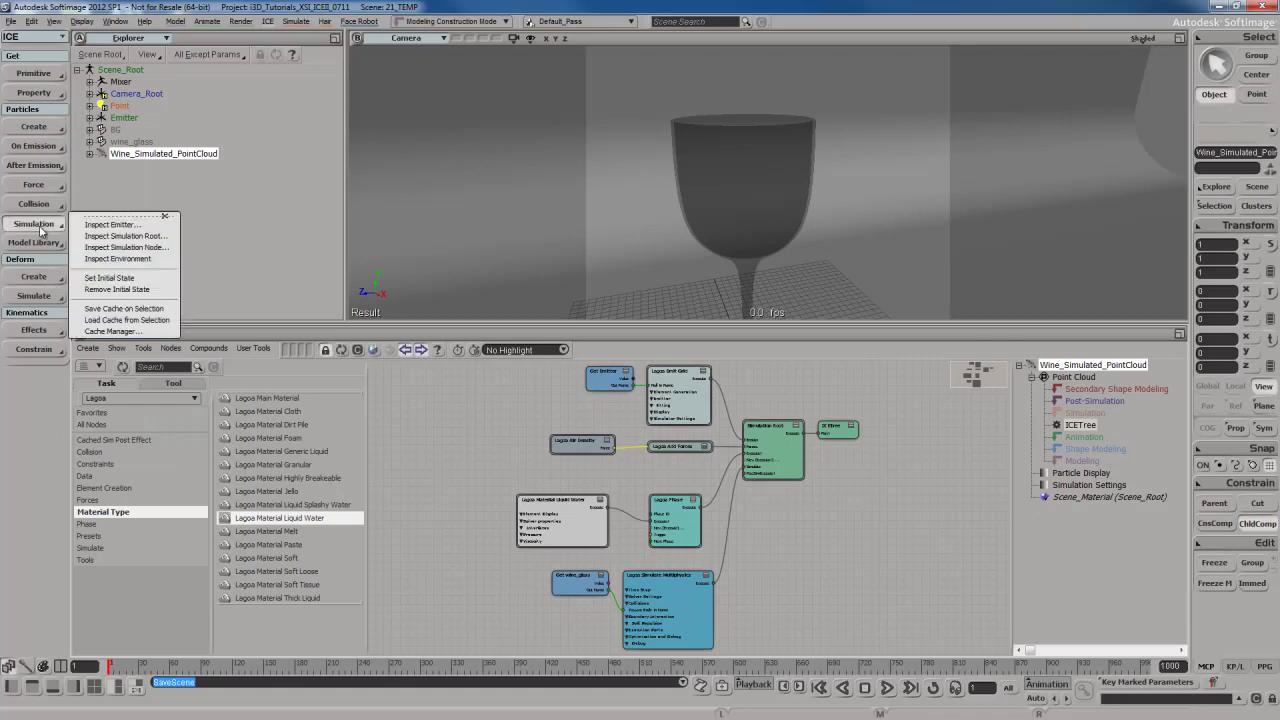
click(139, 320)
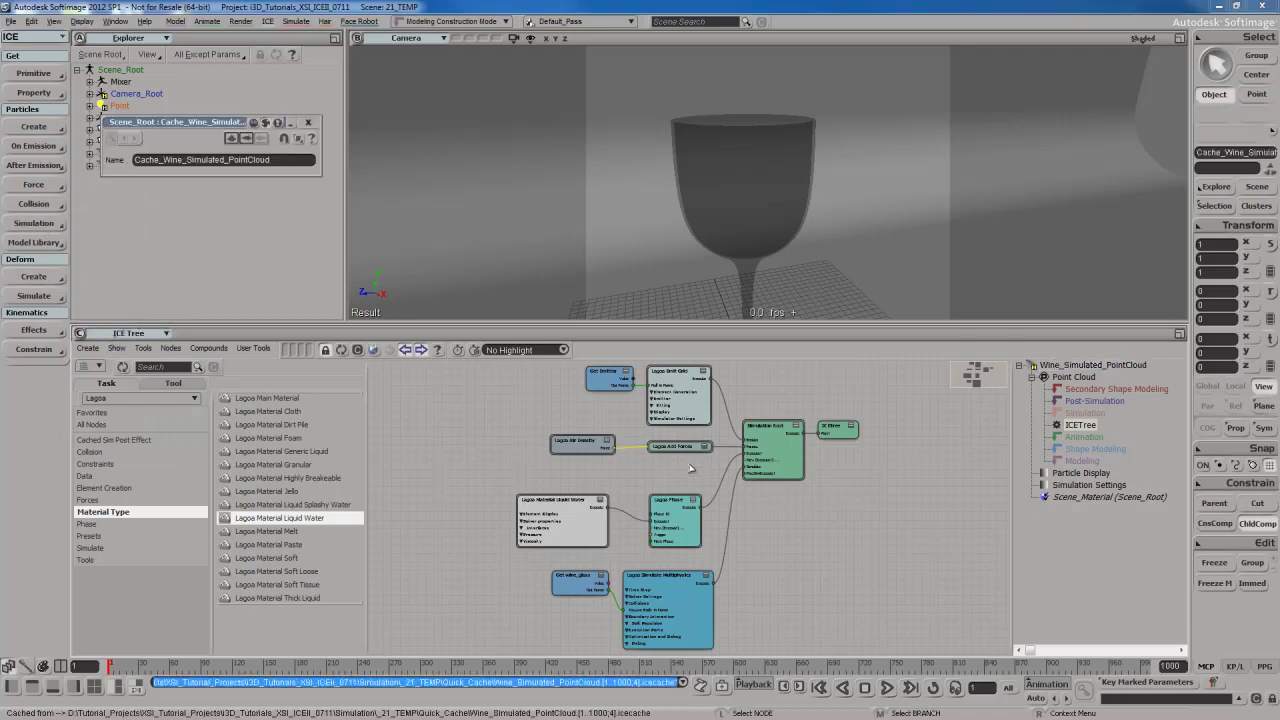
click(308, 122)
- Turn off Solve in the Lagoa Simulate Multiphysics node of Wine_Simulated_PointCloud
click(186, 166)
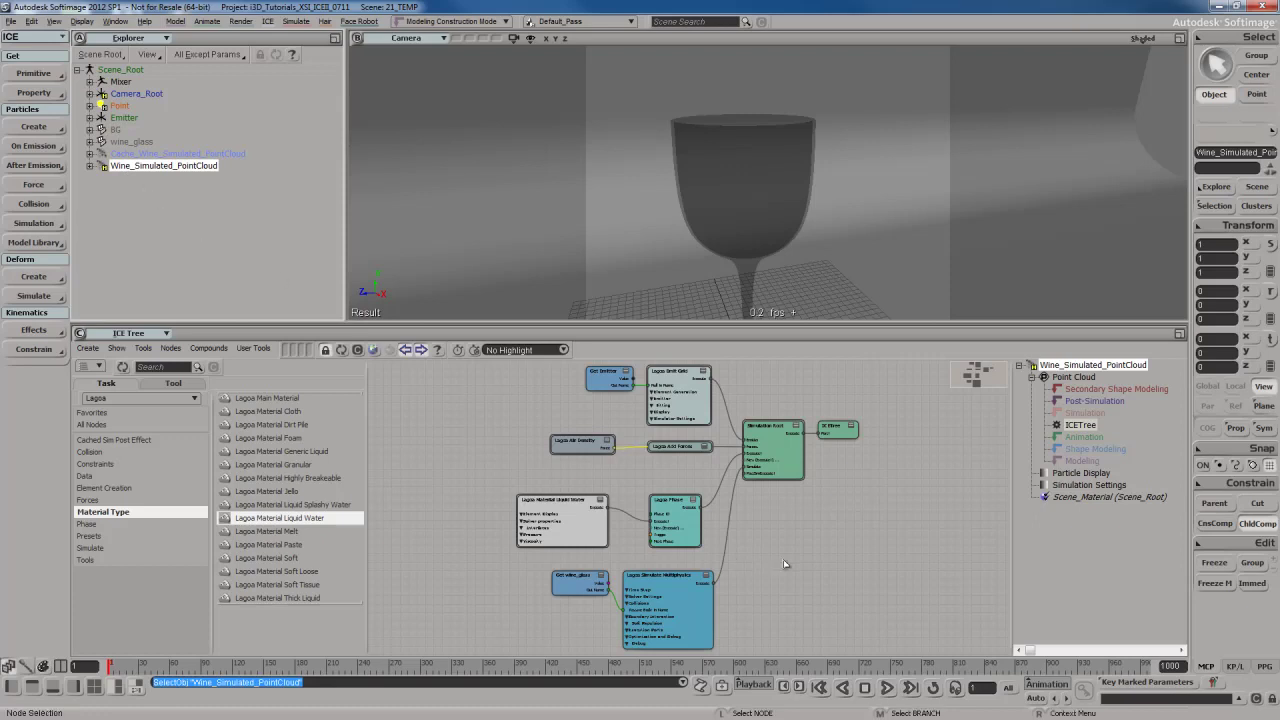
double_click(690, 600)
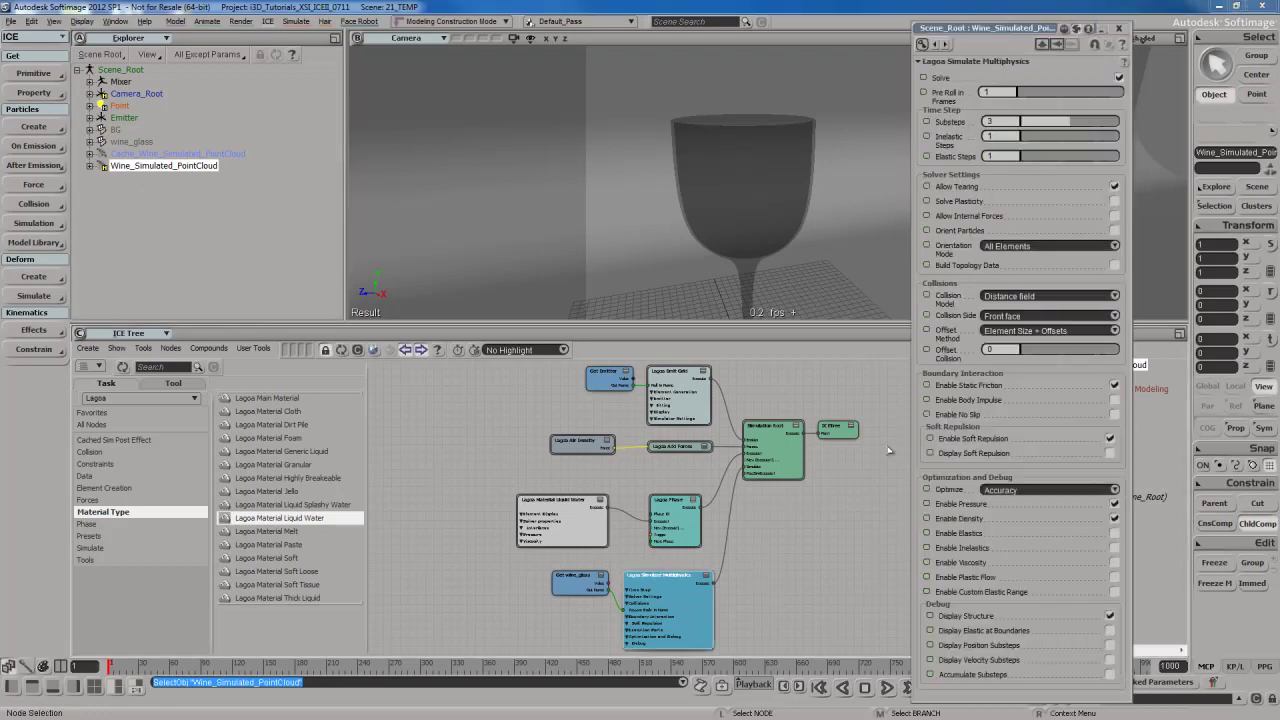
click(1119, 78)
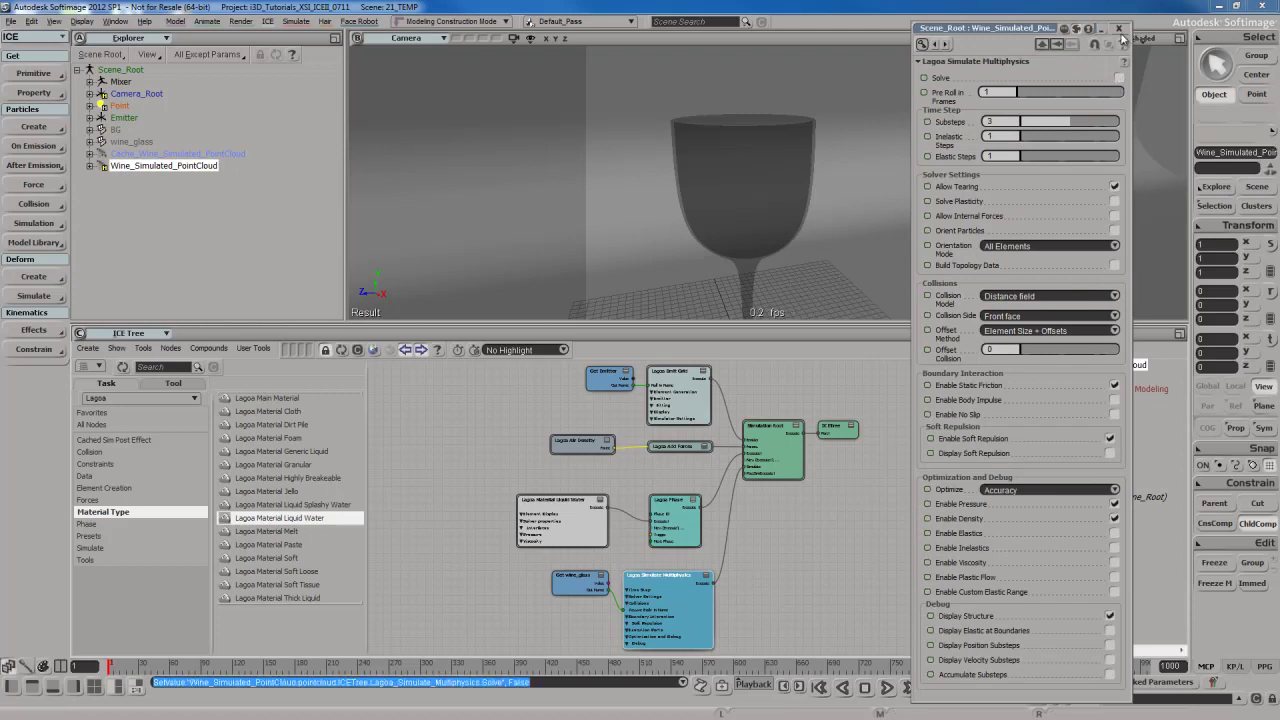
click(1119, 29)
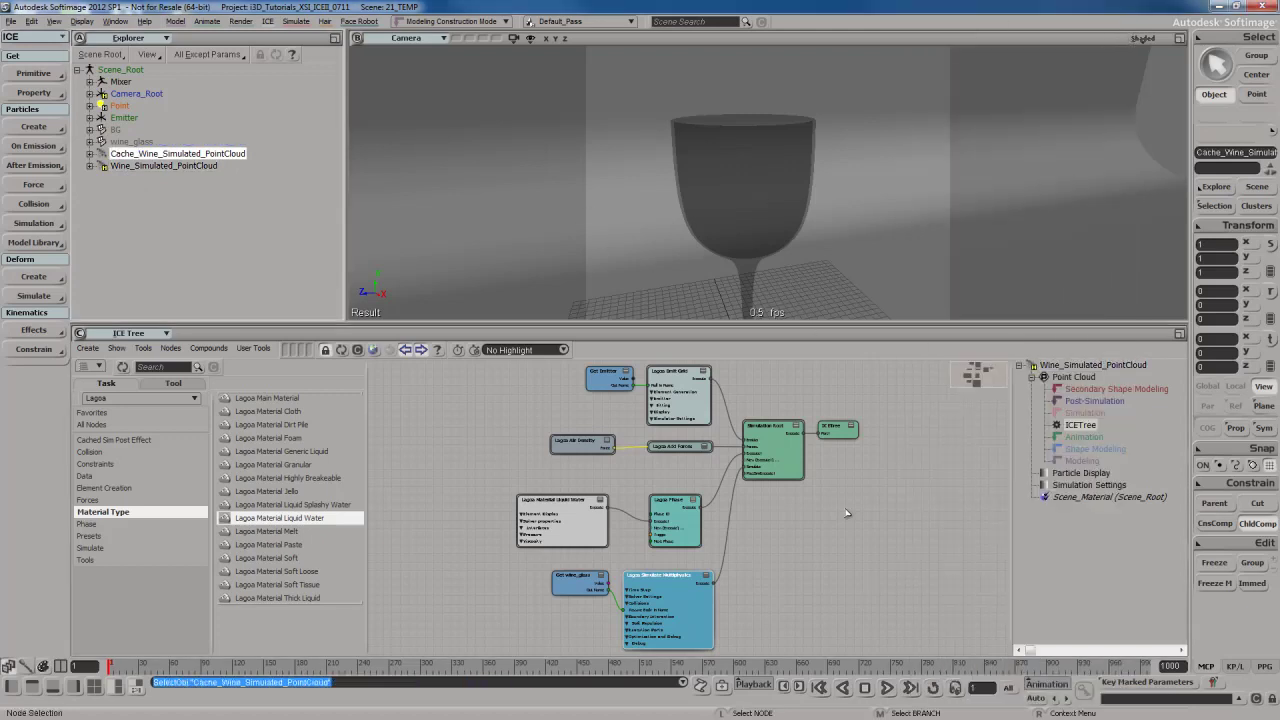
- Play back the cached wine simulation, stop it, and return to frame 1
key(F10)
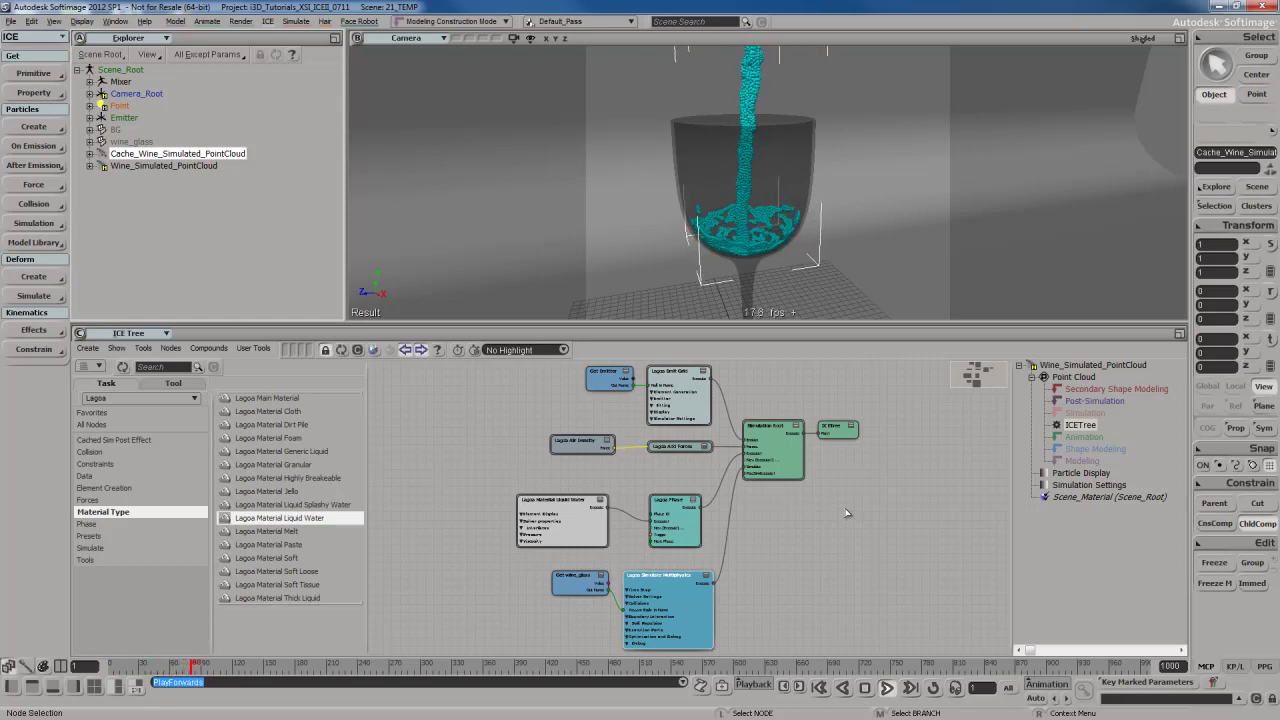
key(Escape)
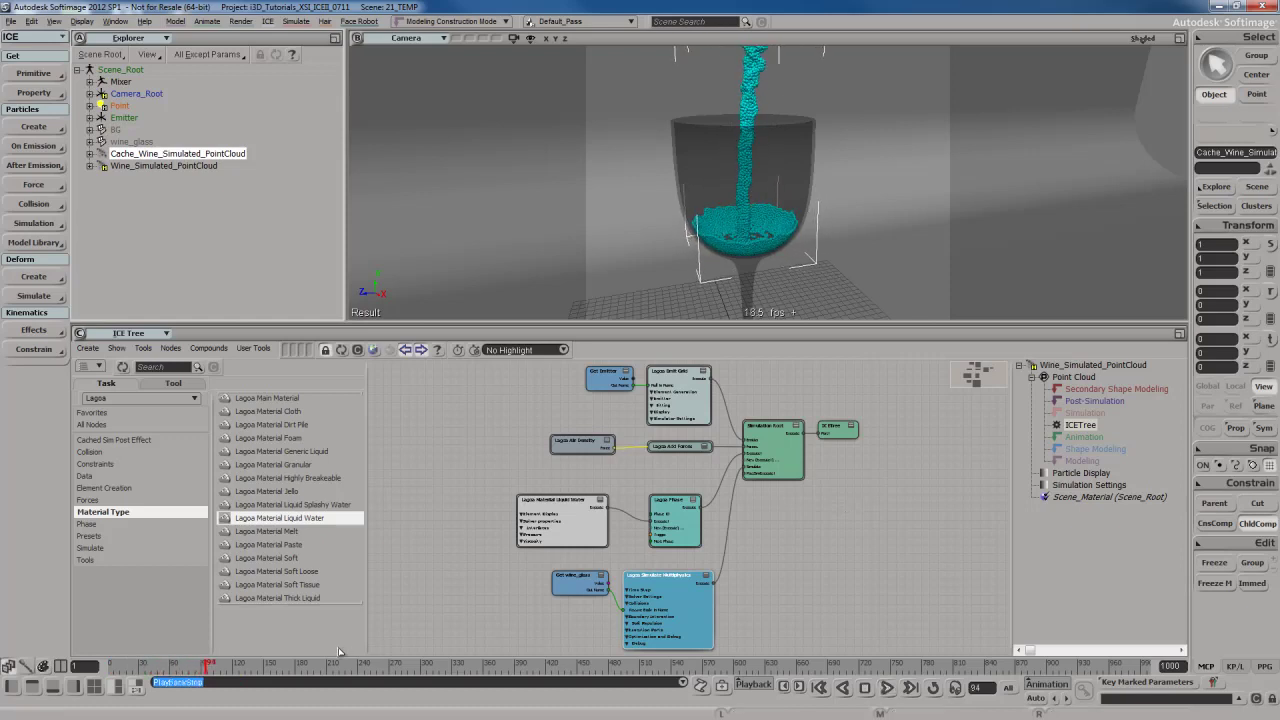
drag(210, 668, 108, 665)
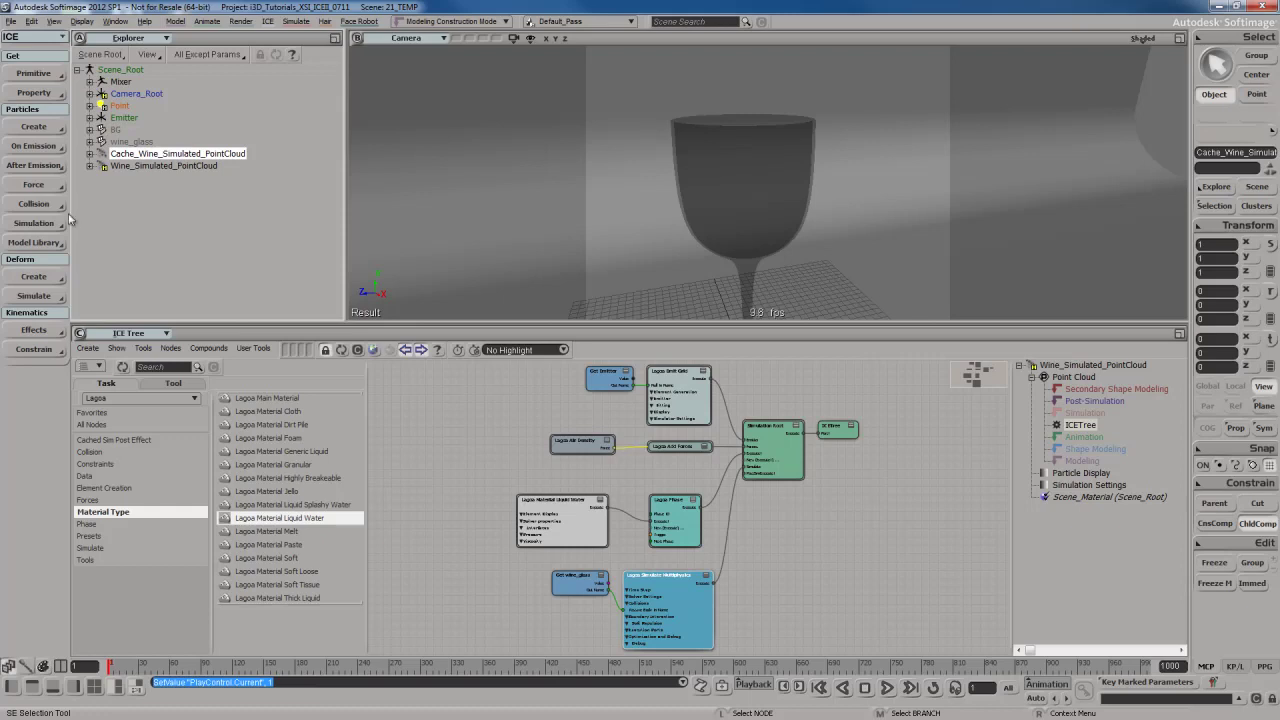
- Create a Polygonizer surface from the cached point cloud and rename it Wine_Polygonizer
click(33, 127)
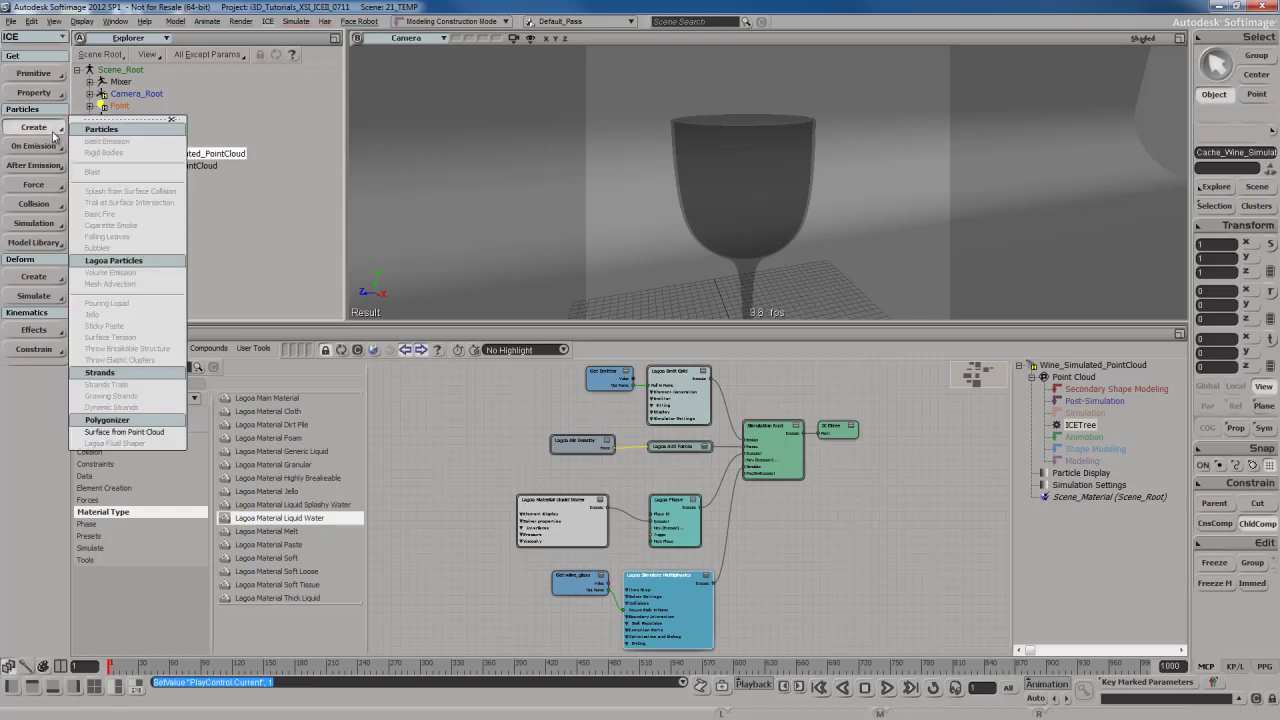
click(119, 434)
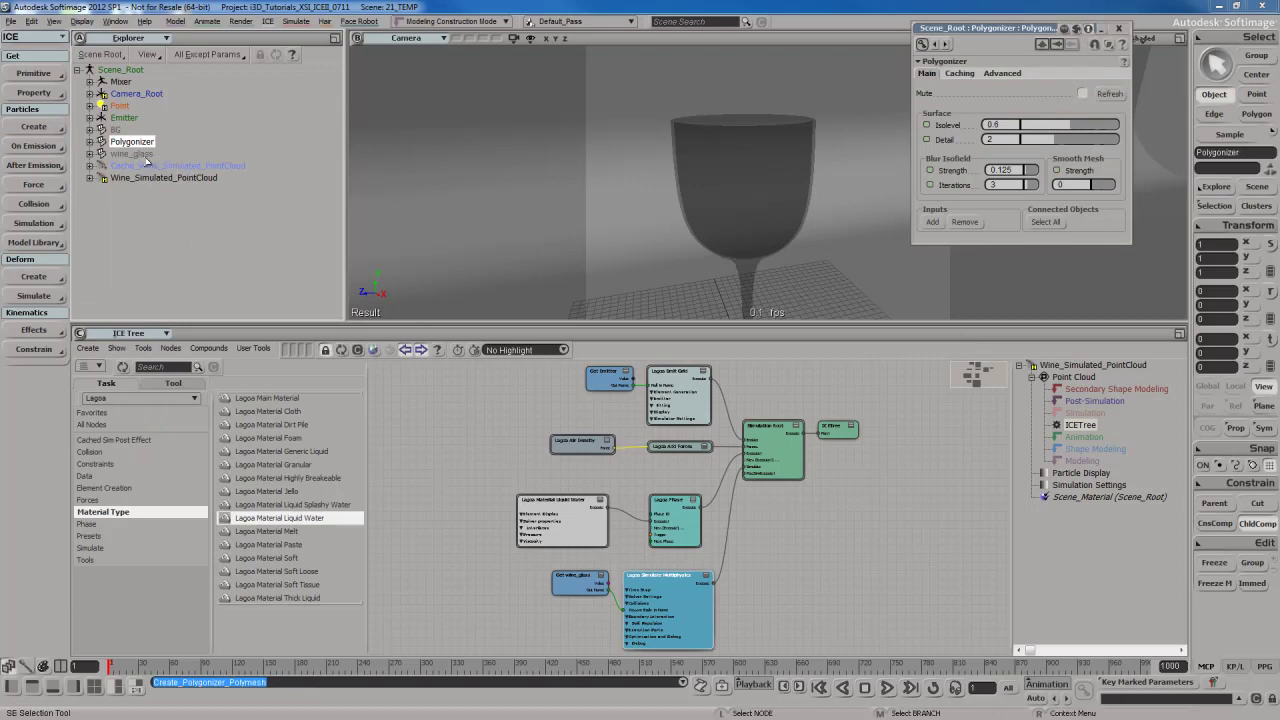
key(F2)
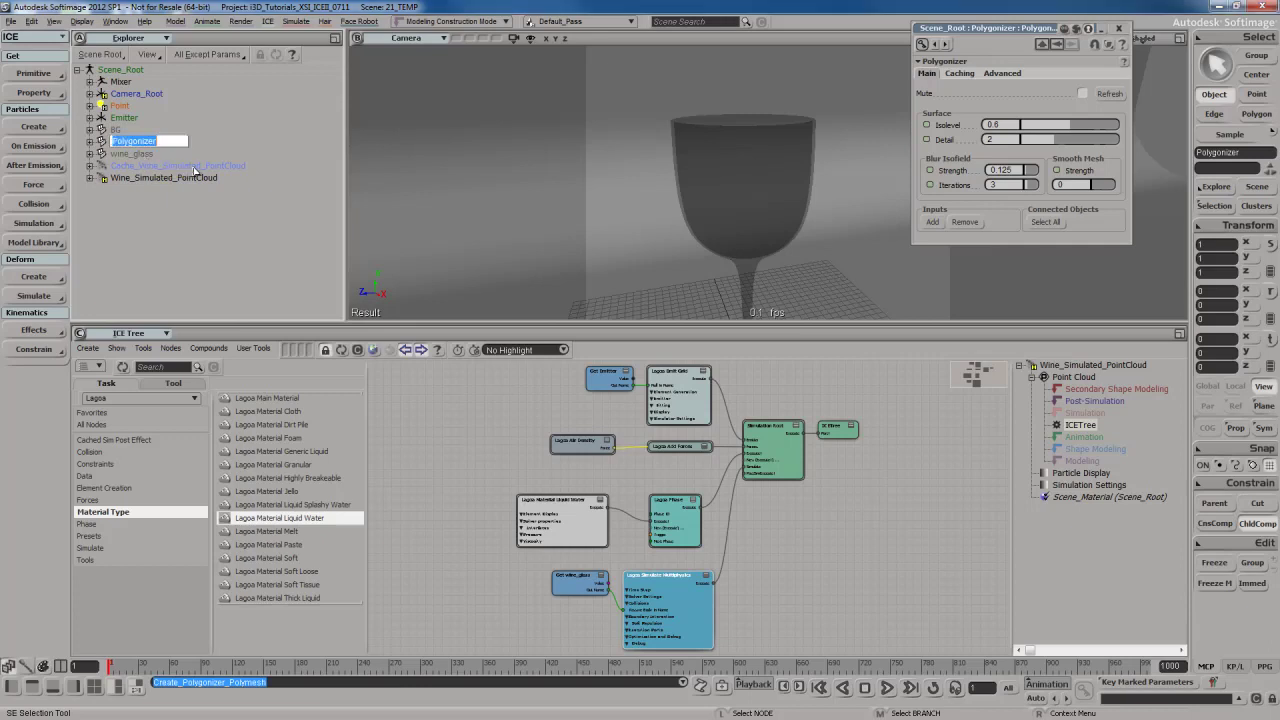
key(End)
key(Home)
text(Wine_)
key(Return)
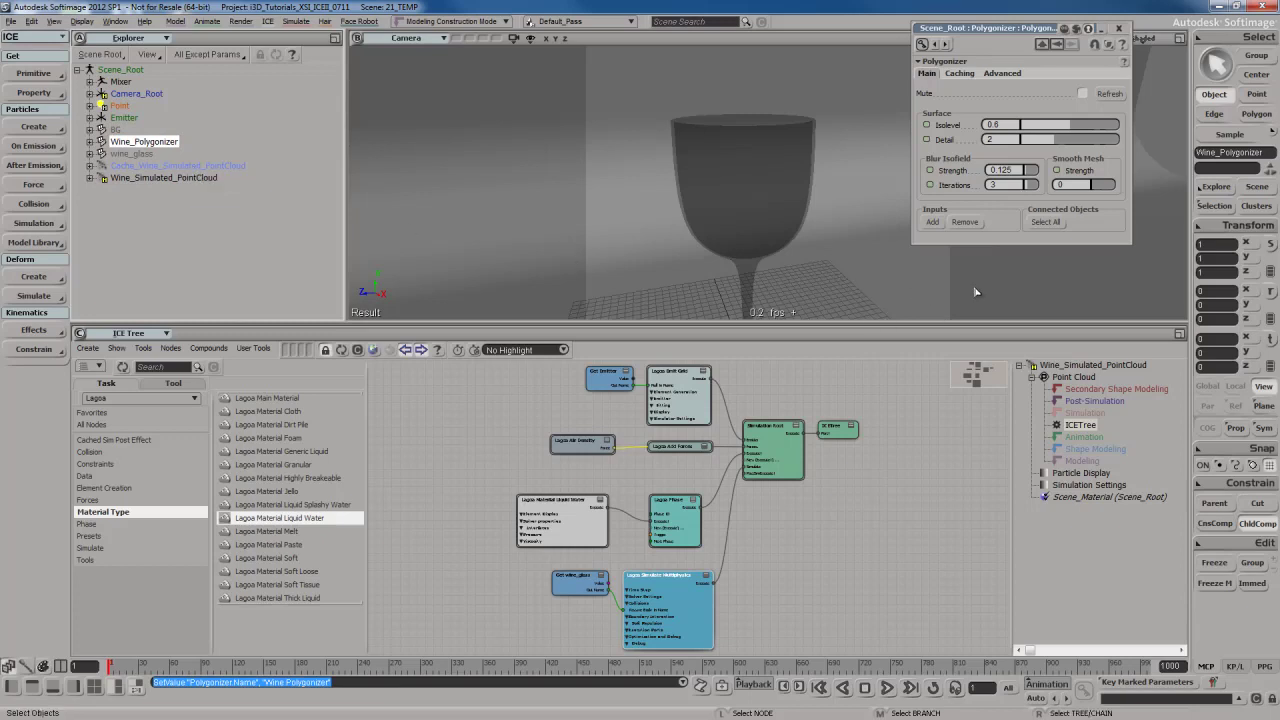
- Set the Polygonizer's Blur Isofield strength to 0 and iterations to 1, Detail to 3.531 and Isolevel to 0.529, playing the mesh to frame 75
drag(1030, 171, 1012, 171)
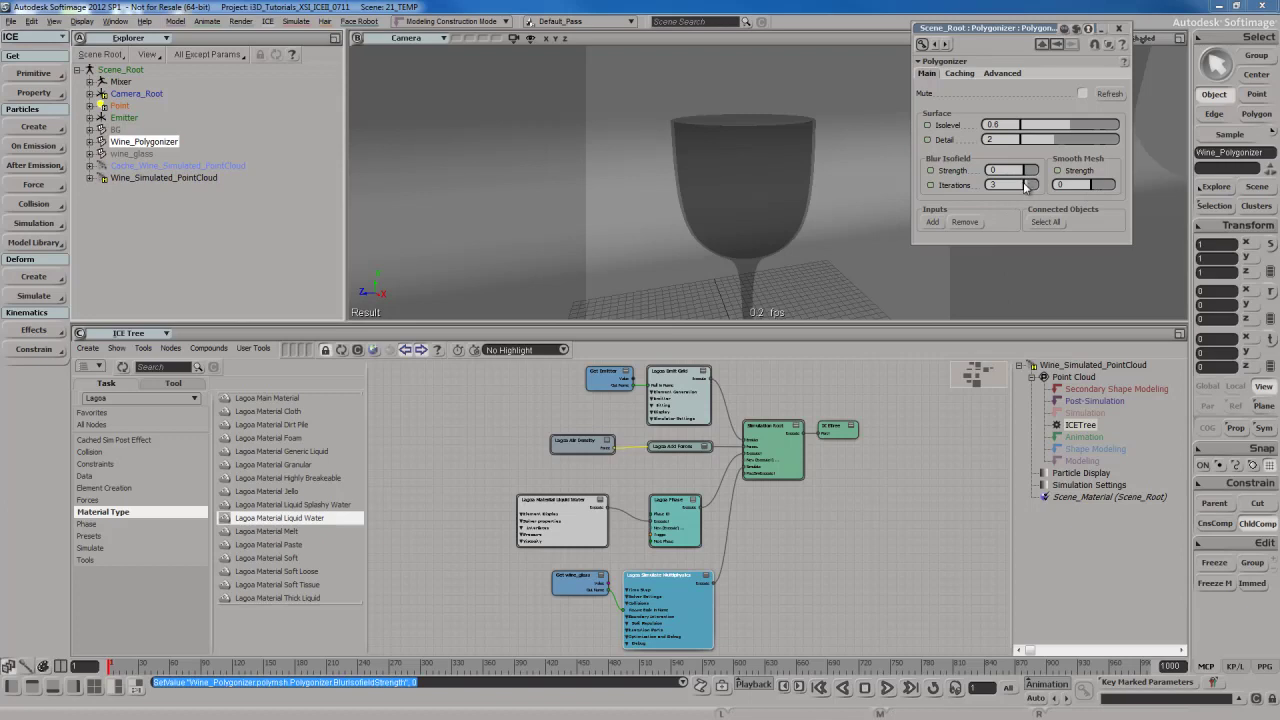
drag(1025, 187, 1010, 185)
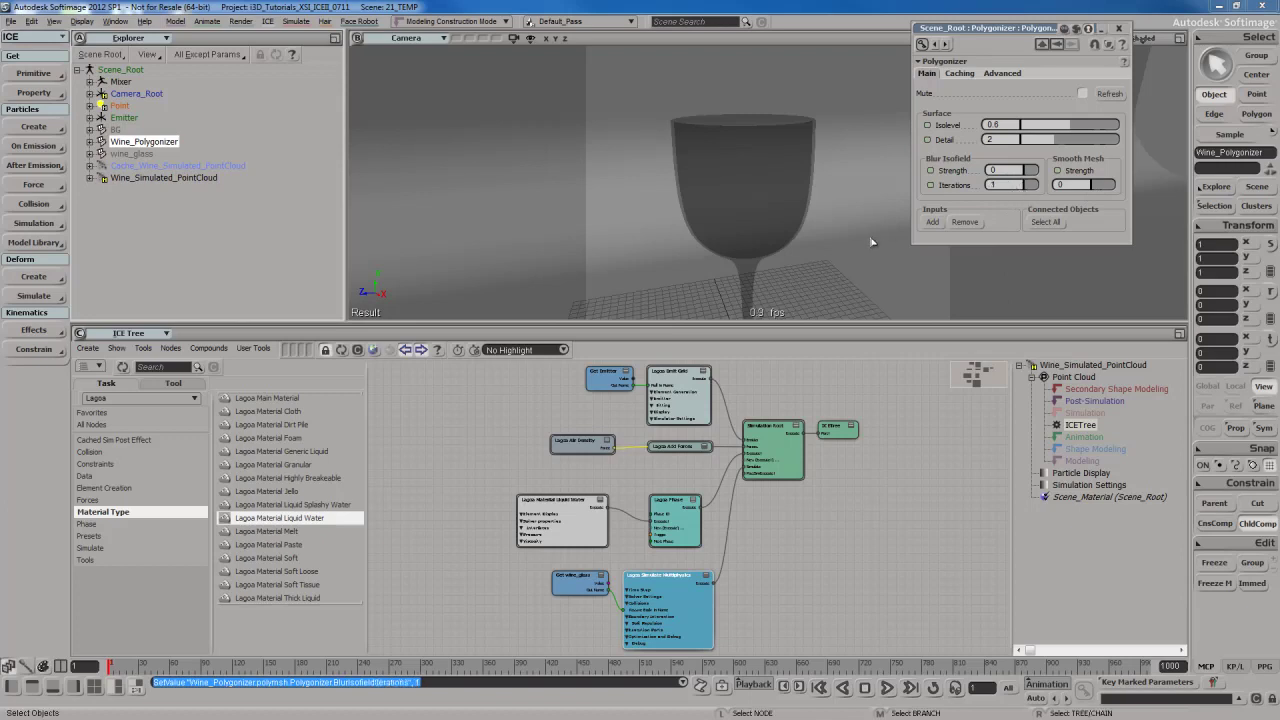
key(F10)
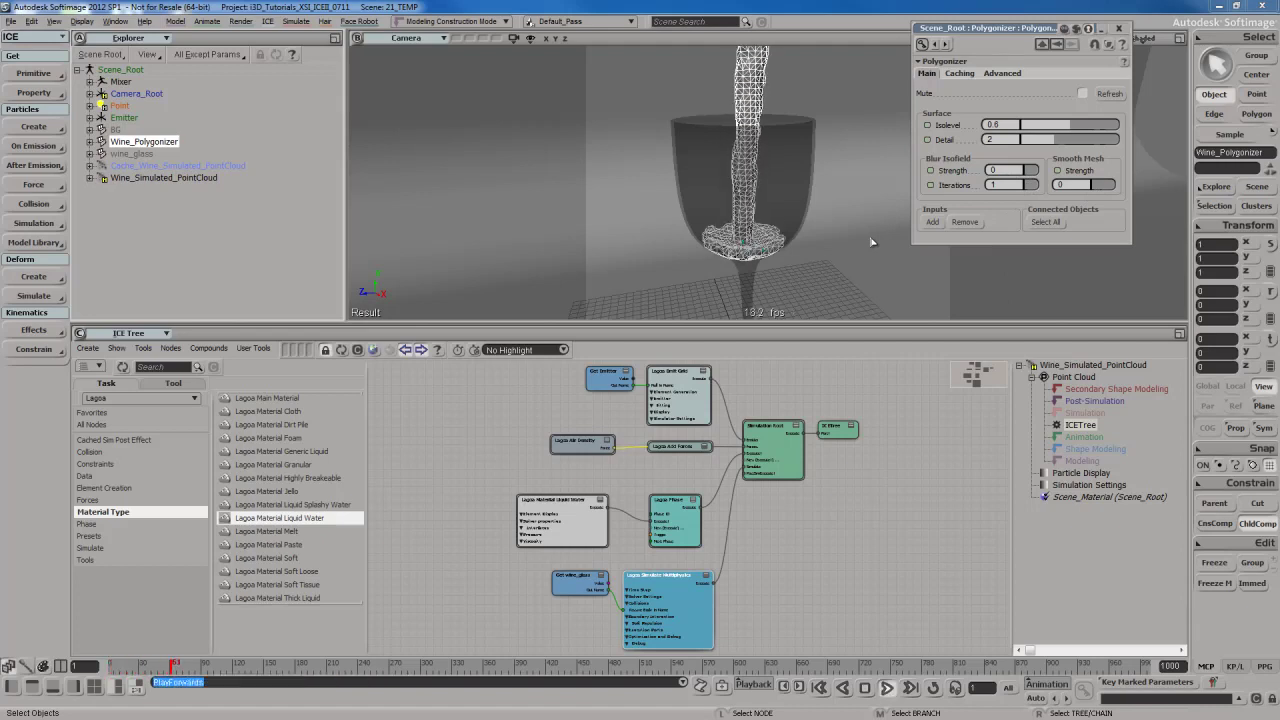
key(Escape)
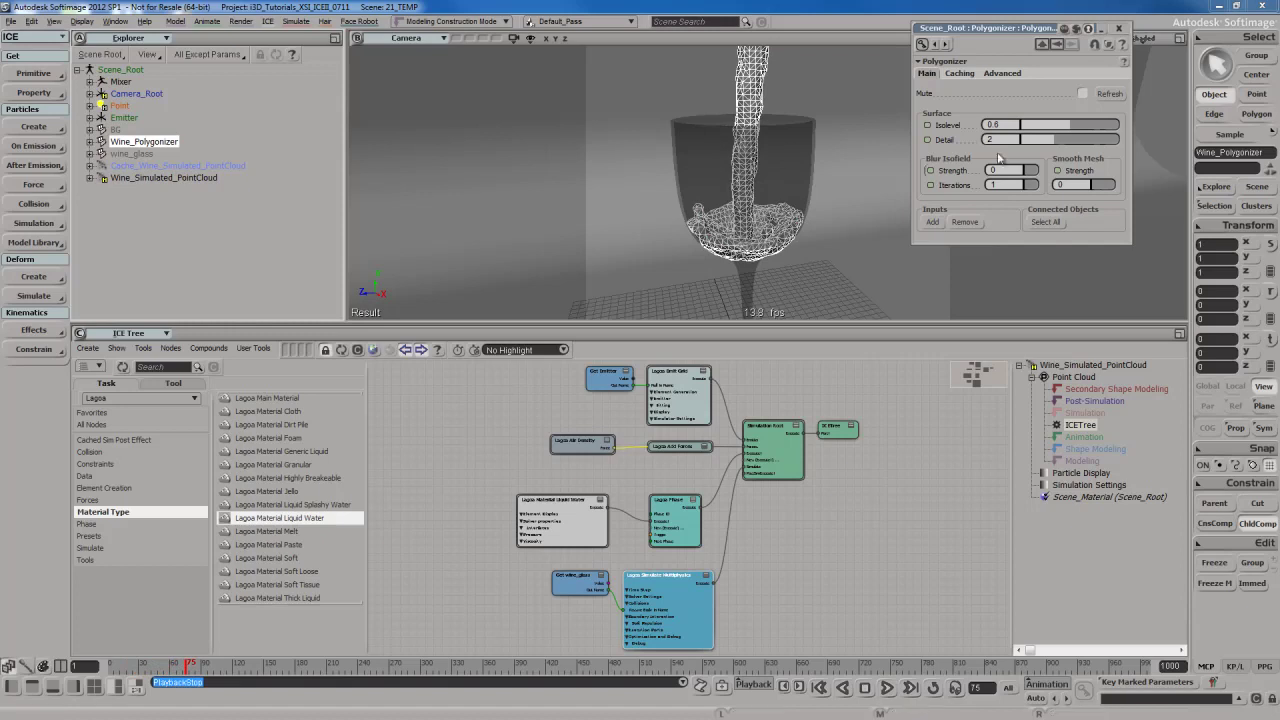
drag(1055, 143, 1088, 144)
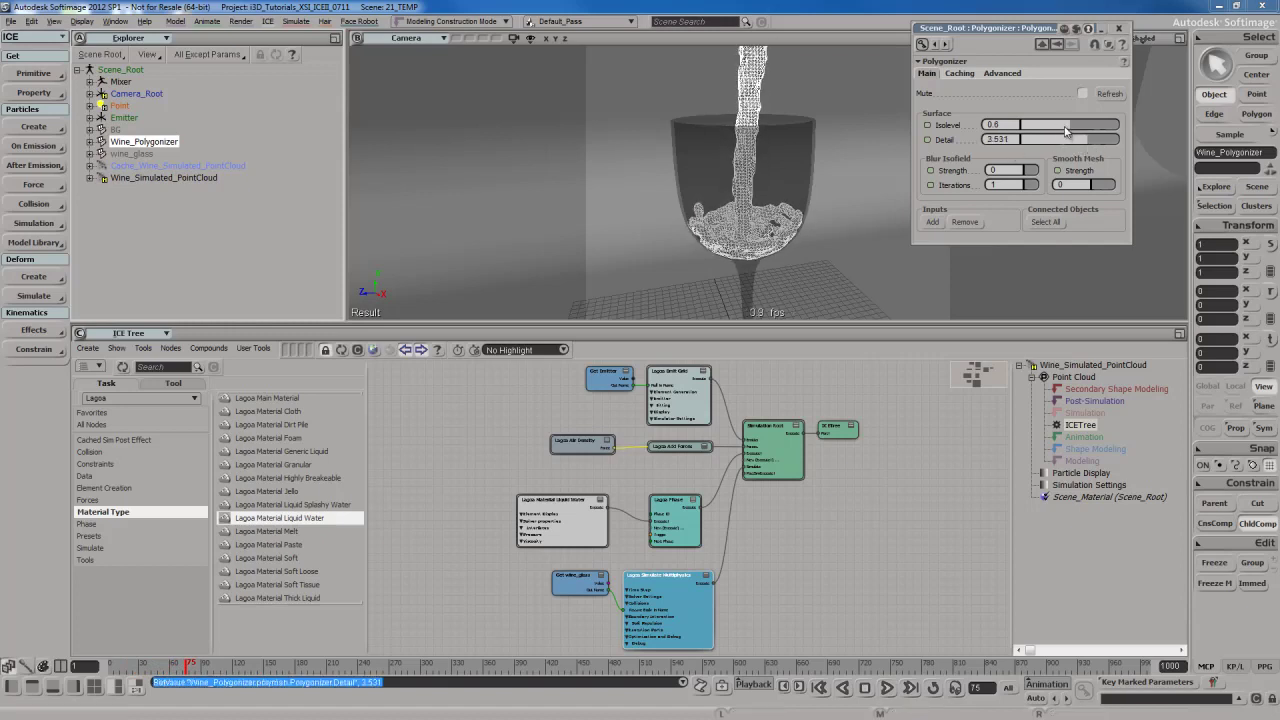
mouse_move(1066, 131)
mouse_down()
mouse_move(1049, 131)
mouse_move(1066, 129)
mouse_up()
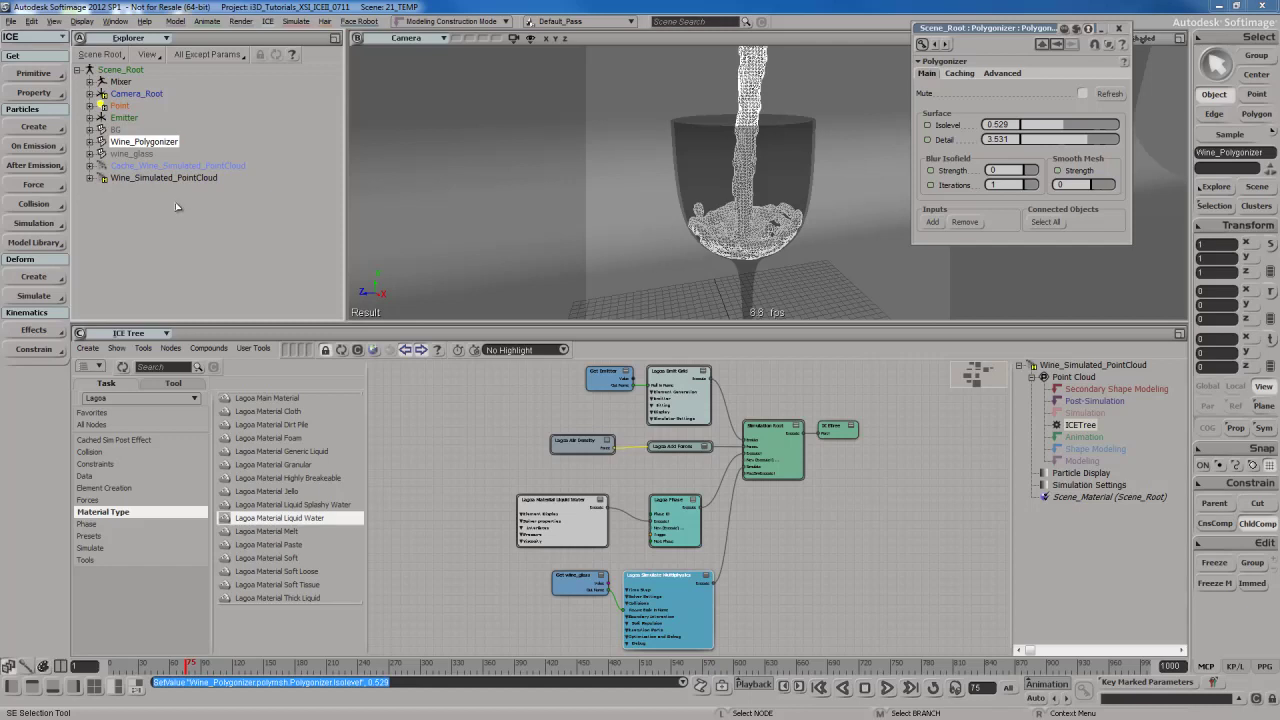
- Add a Lagoa Fluid Shaper deformer to Wine_Polygonizer and play the simulation to about frame 103
click(34, 277)
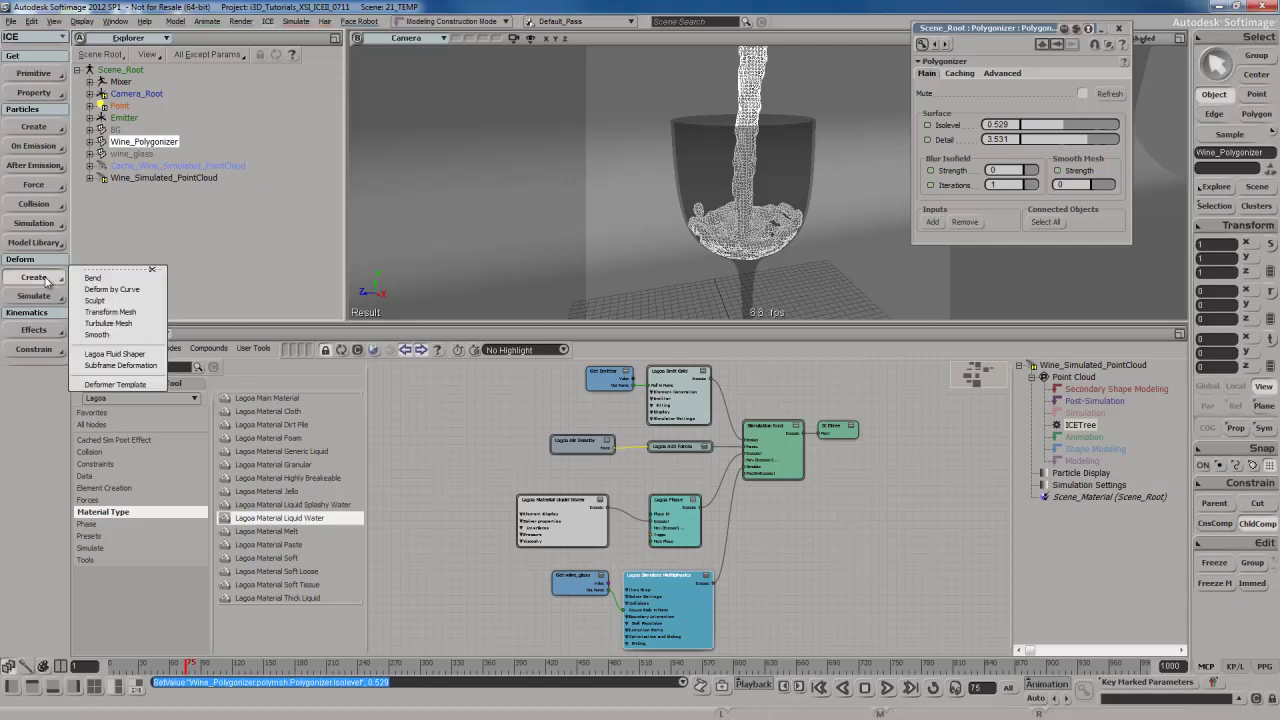
click(124, 356)
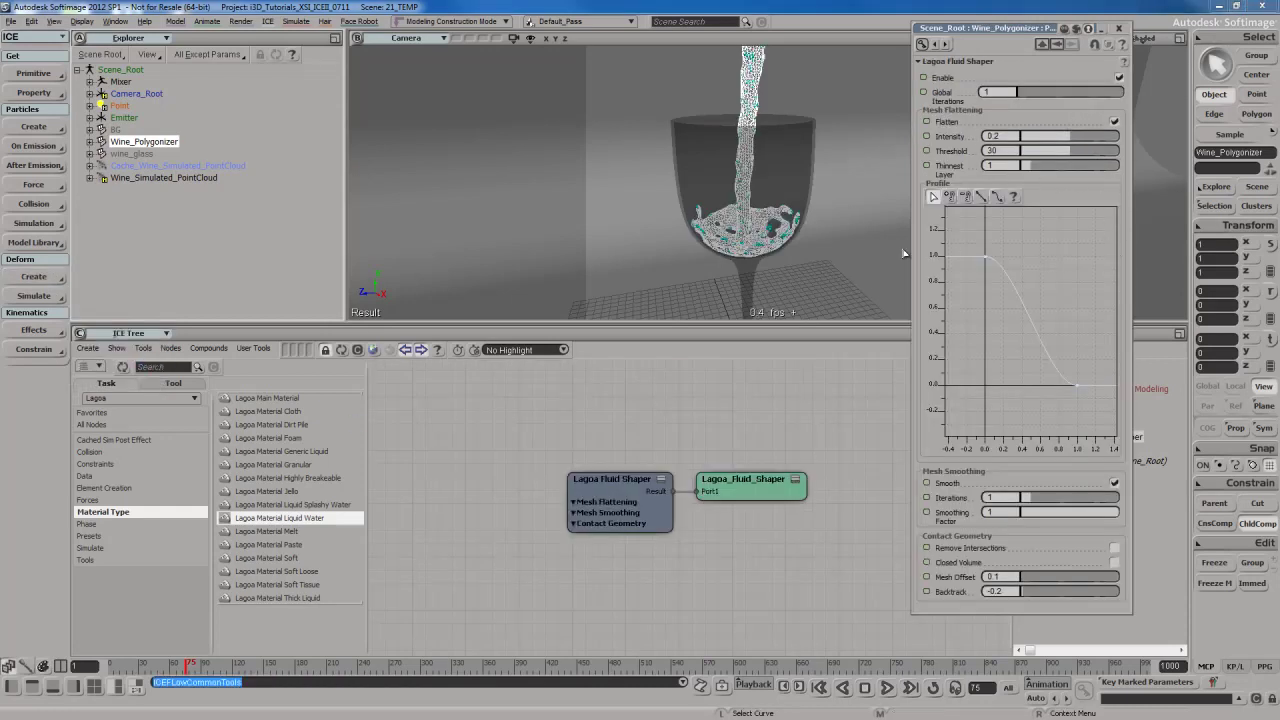
key(alt+period)
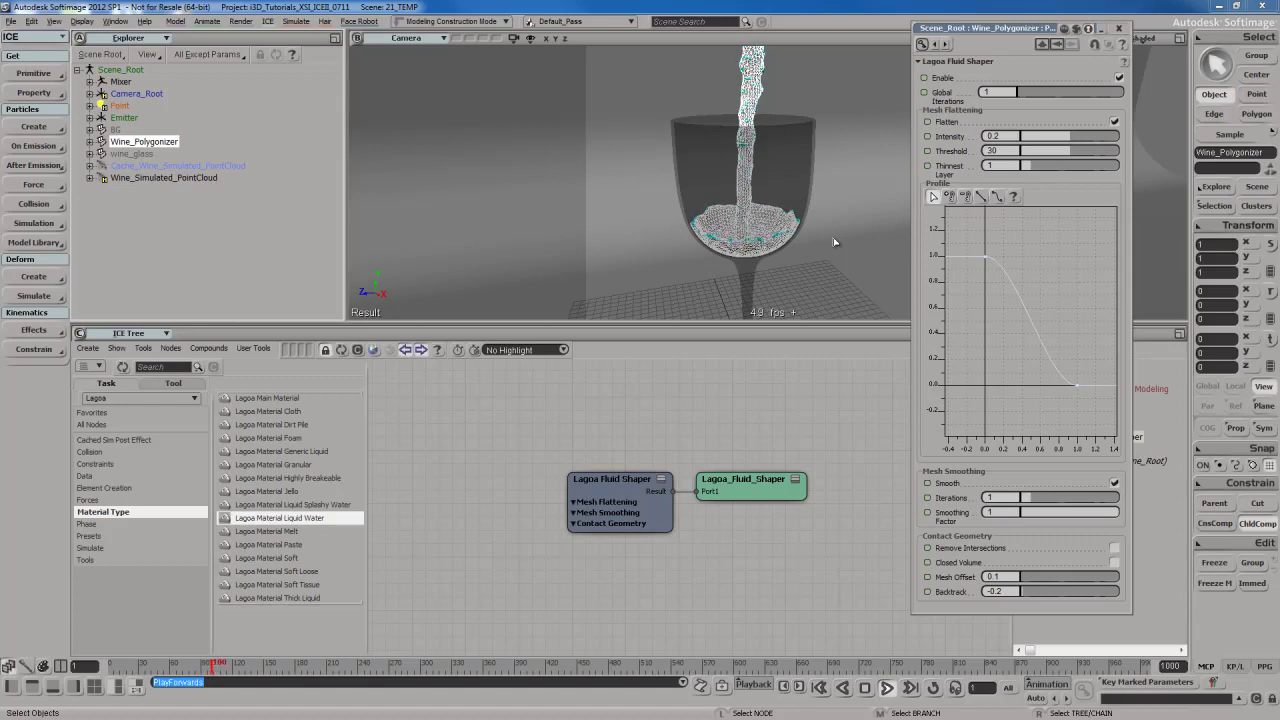
key(Escape)
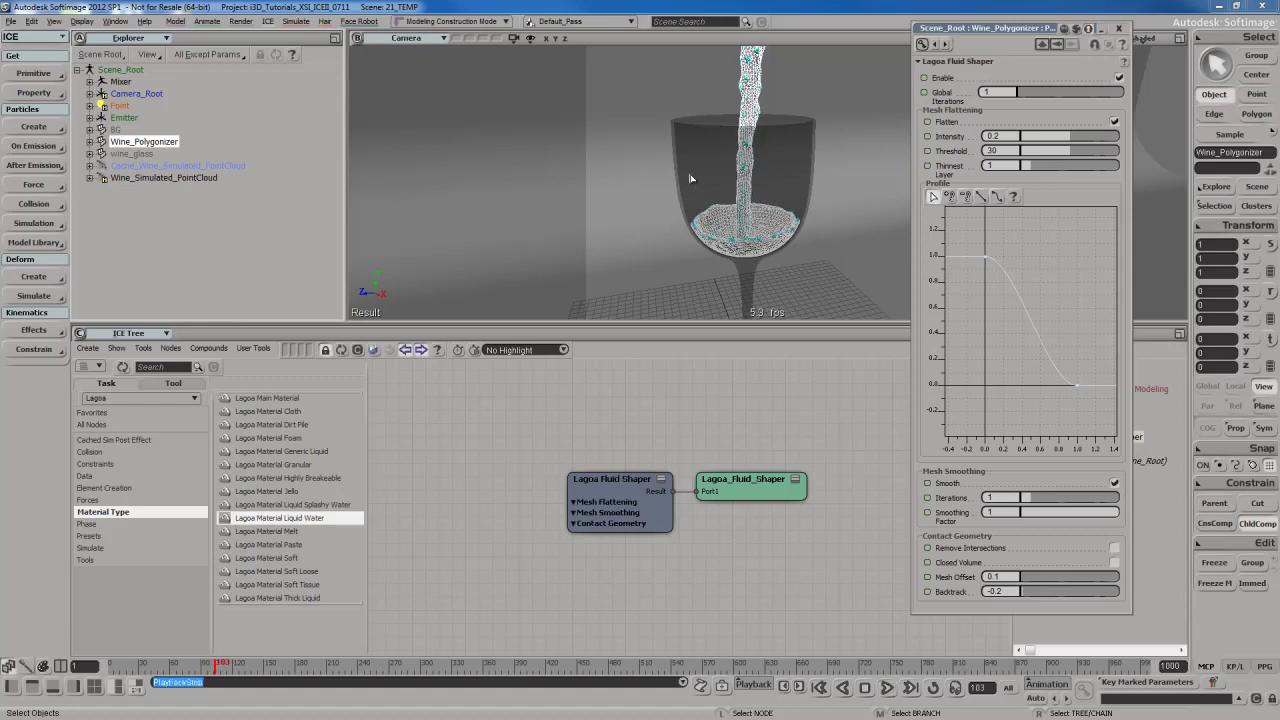
- Preview-render the region around the wine glass and close the Lagoa Fluid Shaper properties
key(q)
drag(638, 70, 849, 278)
key(space)
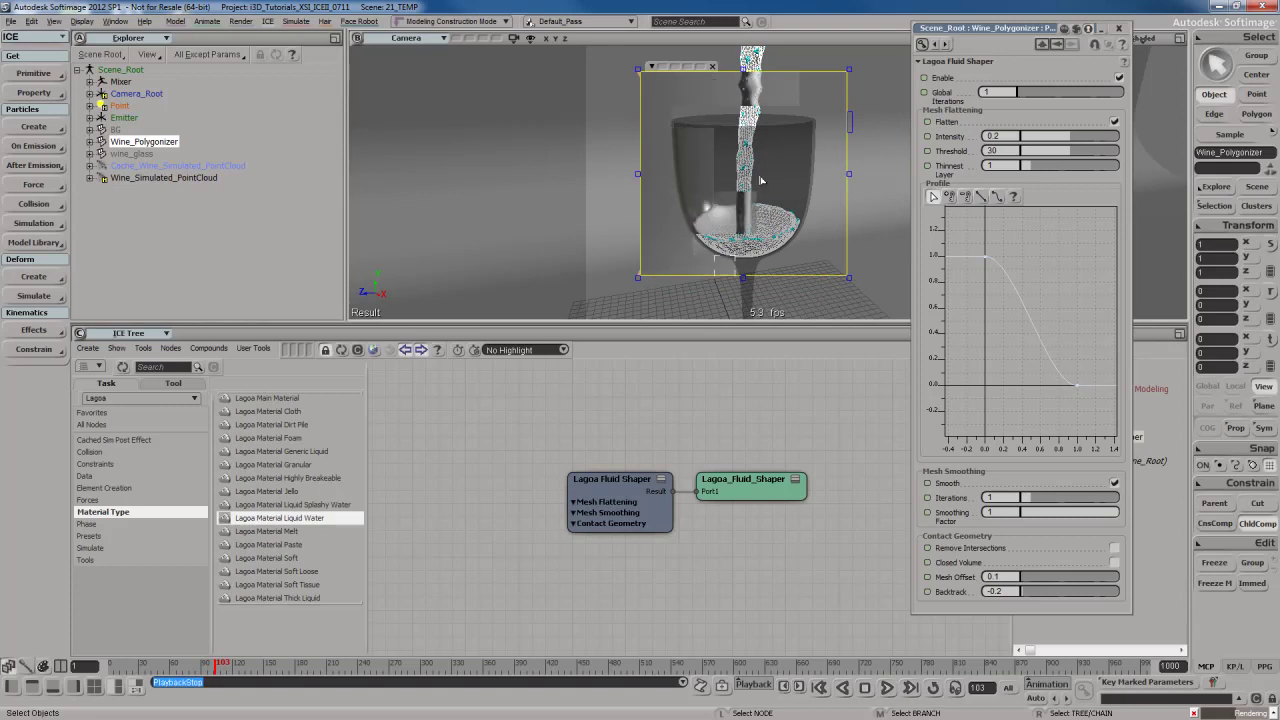
key(q)
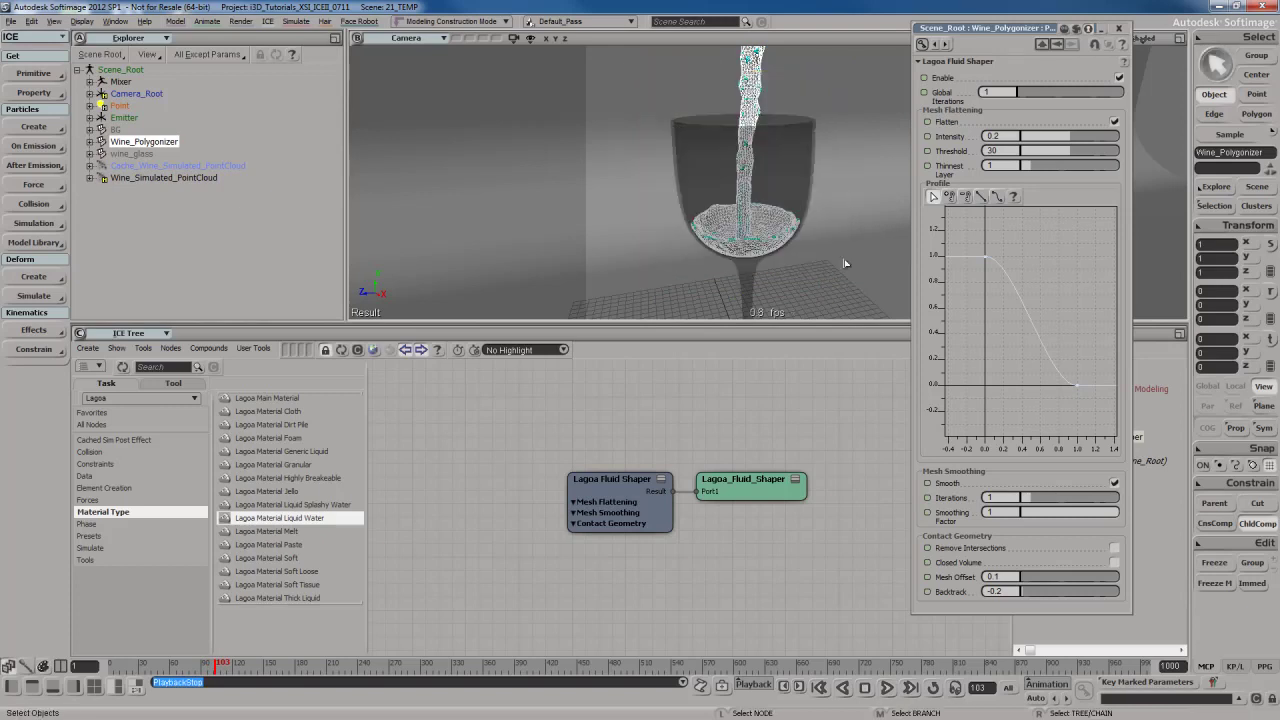
click(1119, 28)
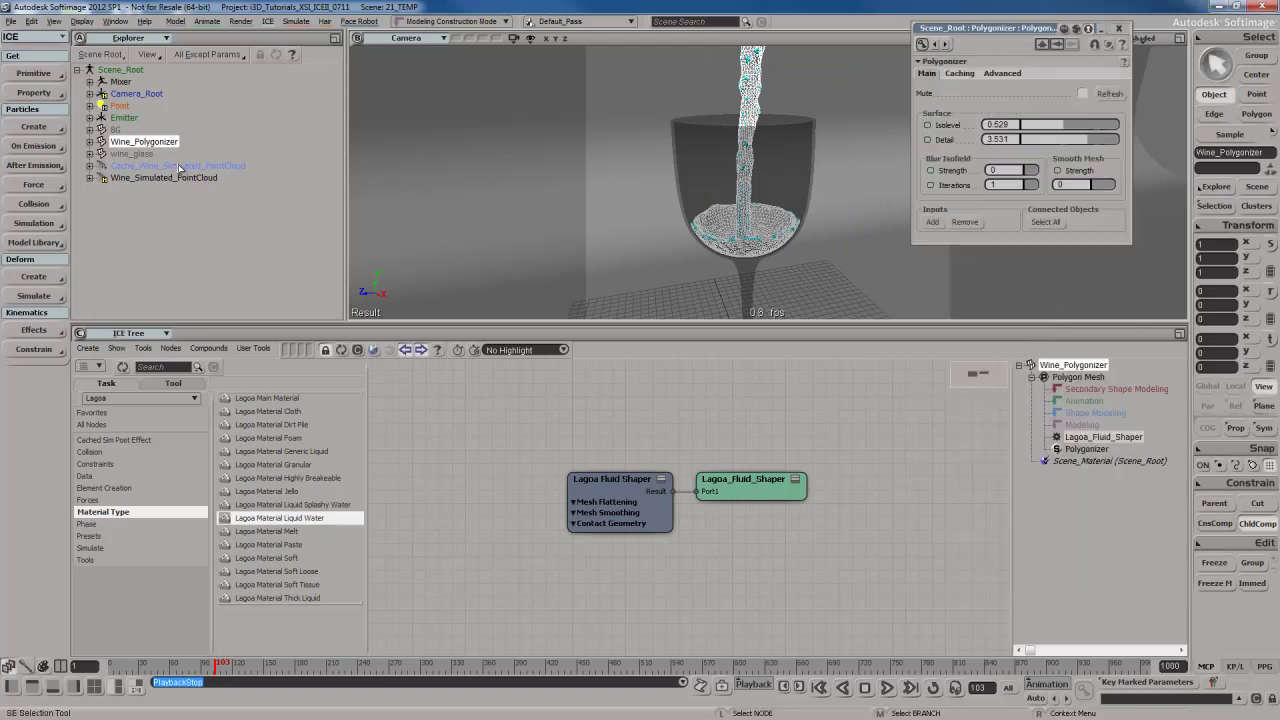
- Disable Render Visibility for Cache_Wine_Simulated_PointCloud and preview-render the wine glass region
click(178, 165)
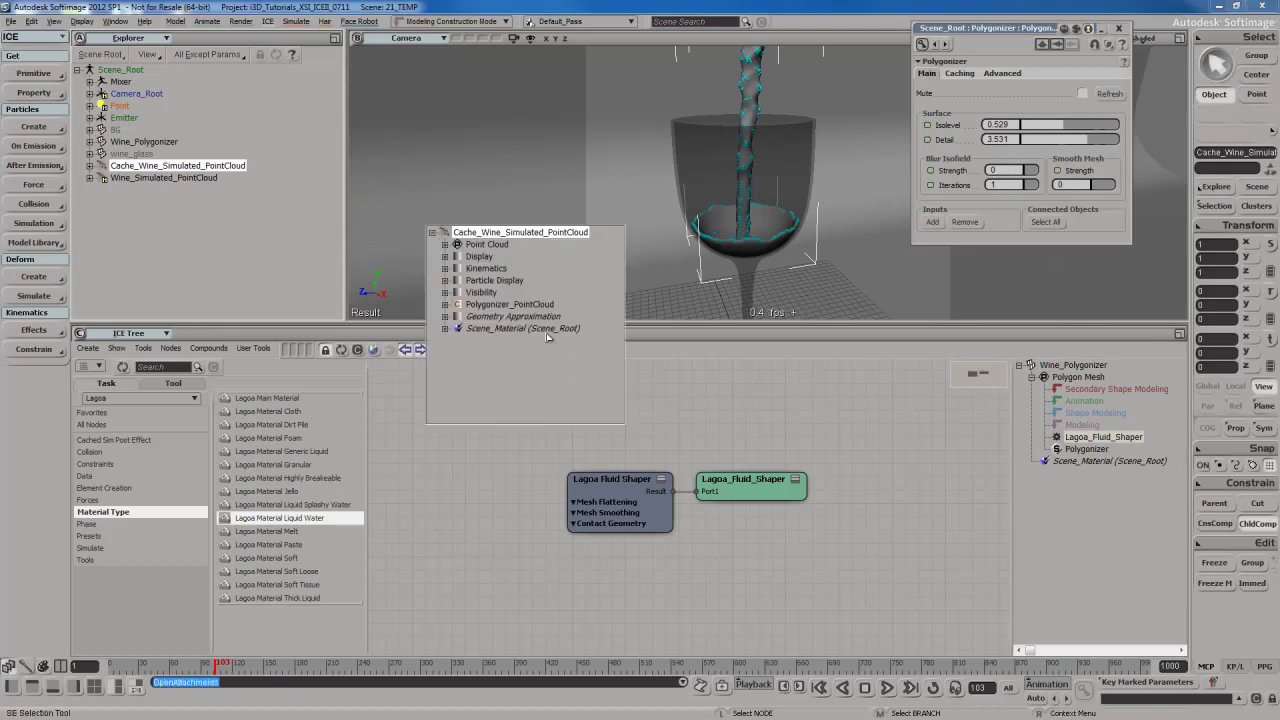
click(464, 292)
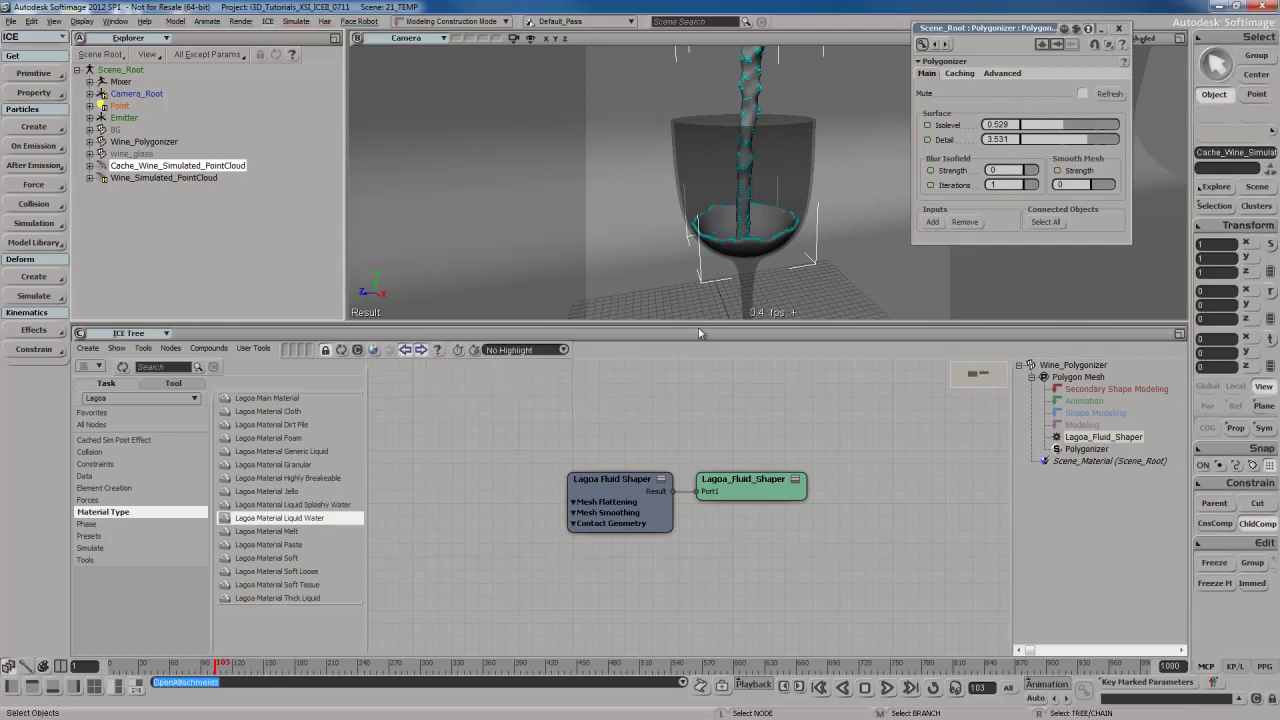
click(304, 208)
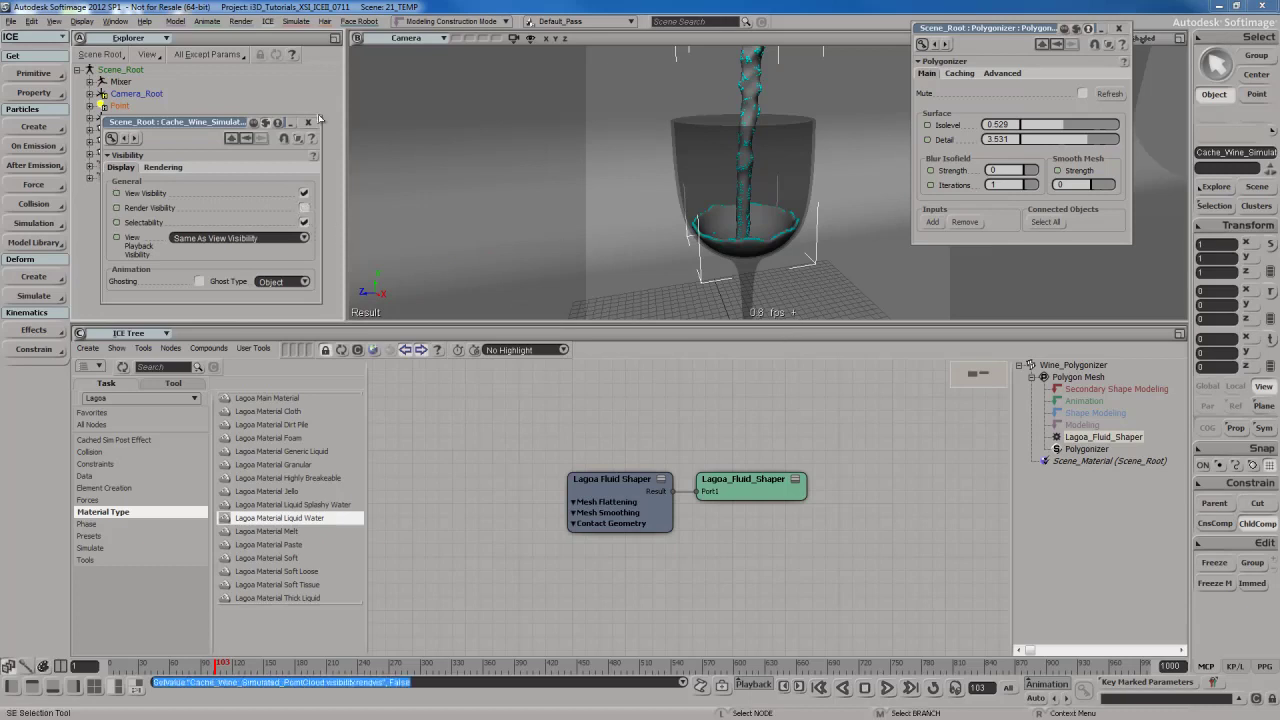
drag(637, 60, 849, 287)
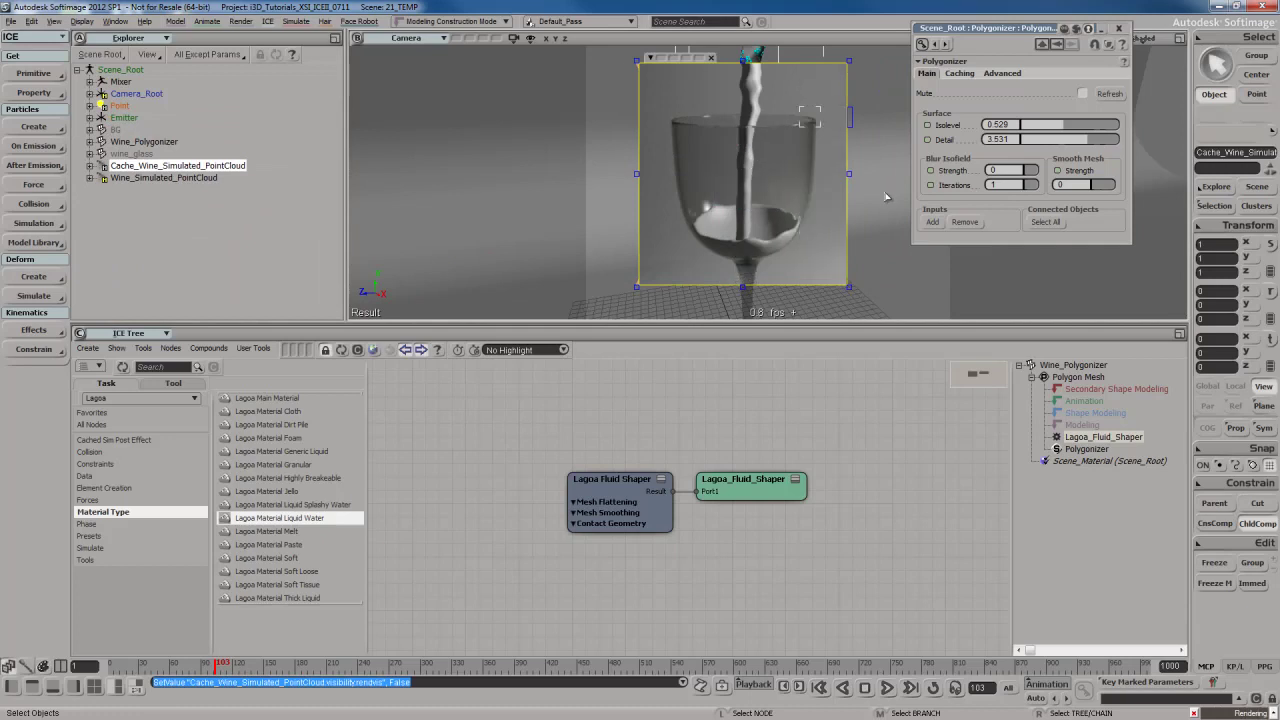
key(q)
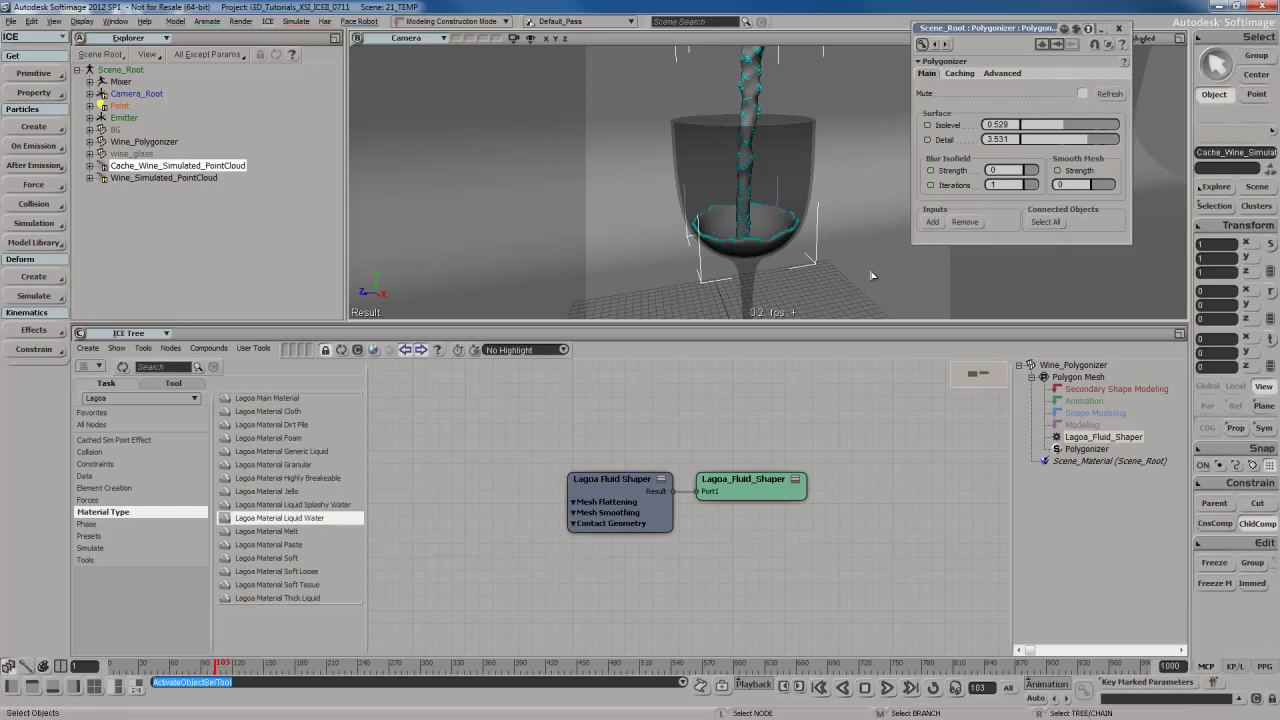
- Assign the wine_mat material to Wine_Polygonizer from the Material Manager and close the manager
key(ctrl+7)
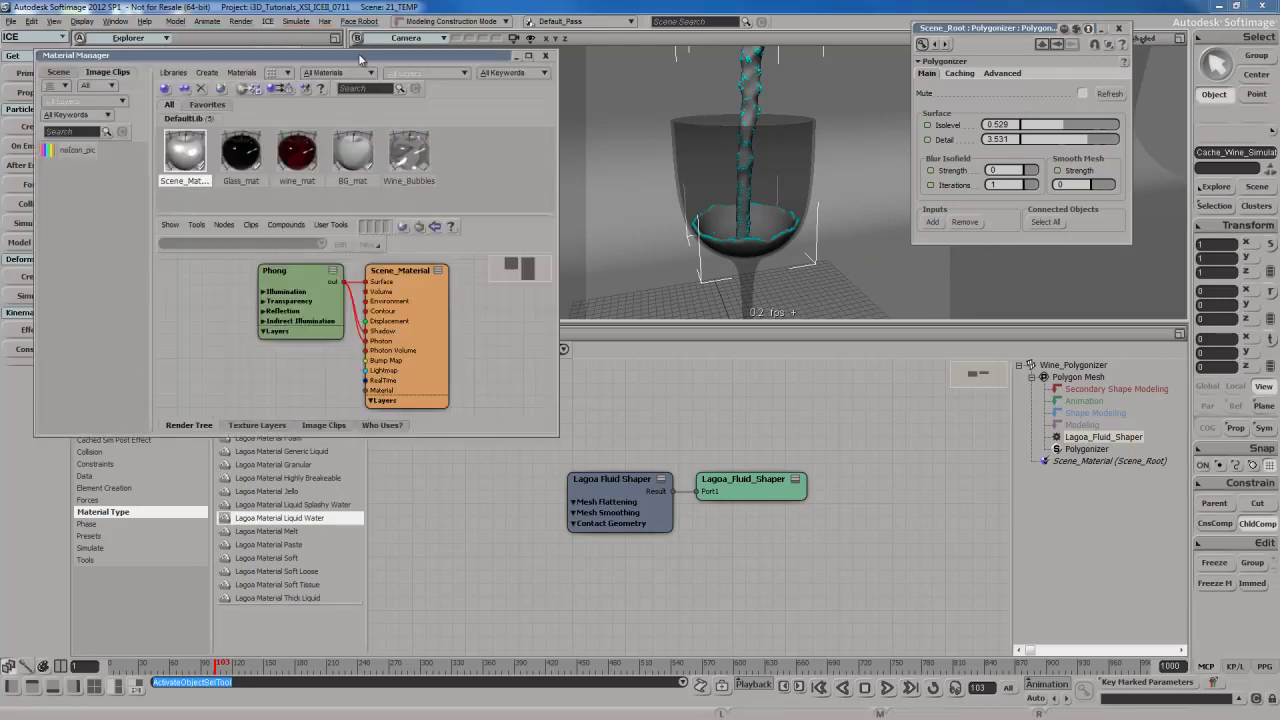
drag(358, 55, 909, 150)
click(847, 248)
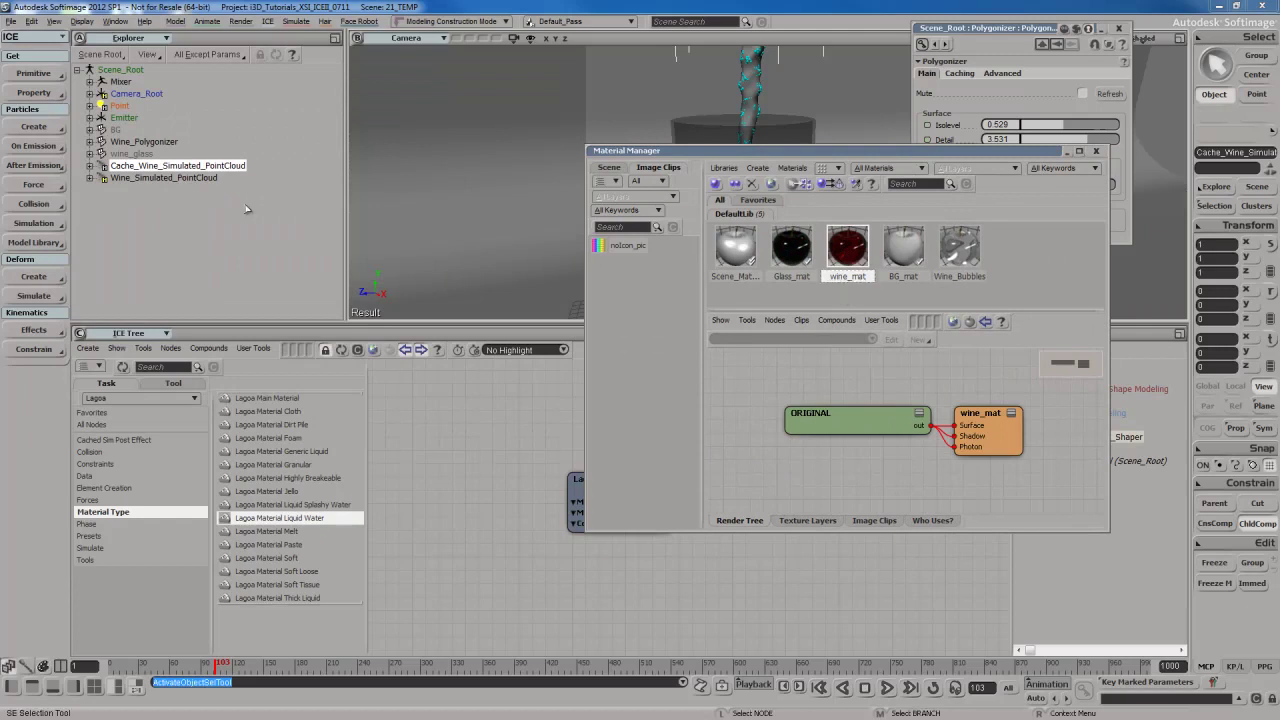
click(143, 142)
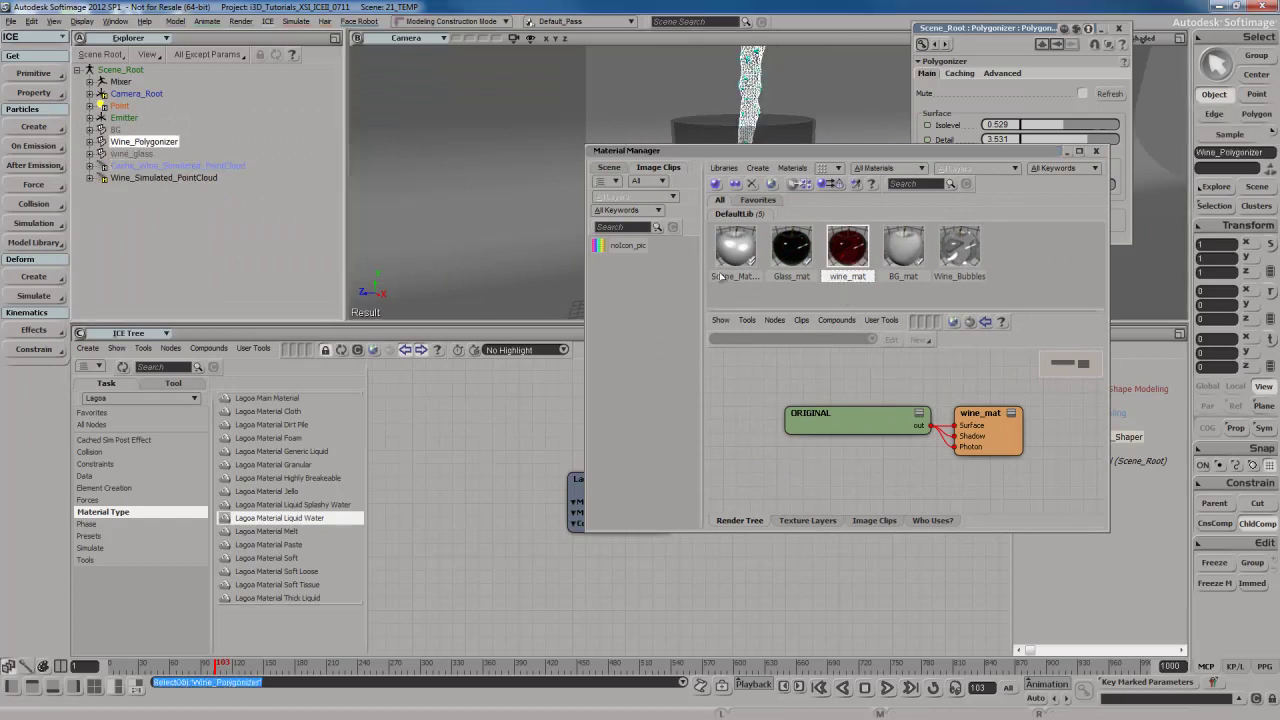
right_click(866, 244)
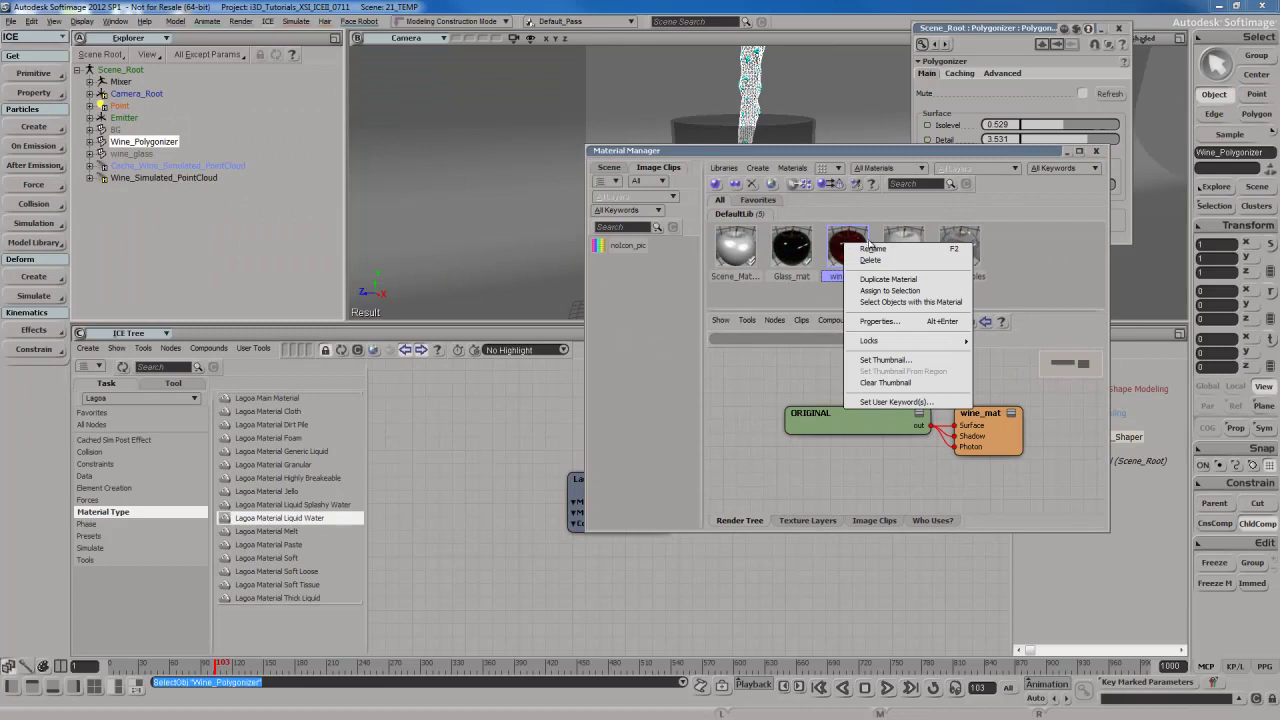
click(890, 290)
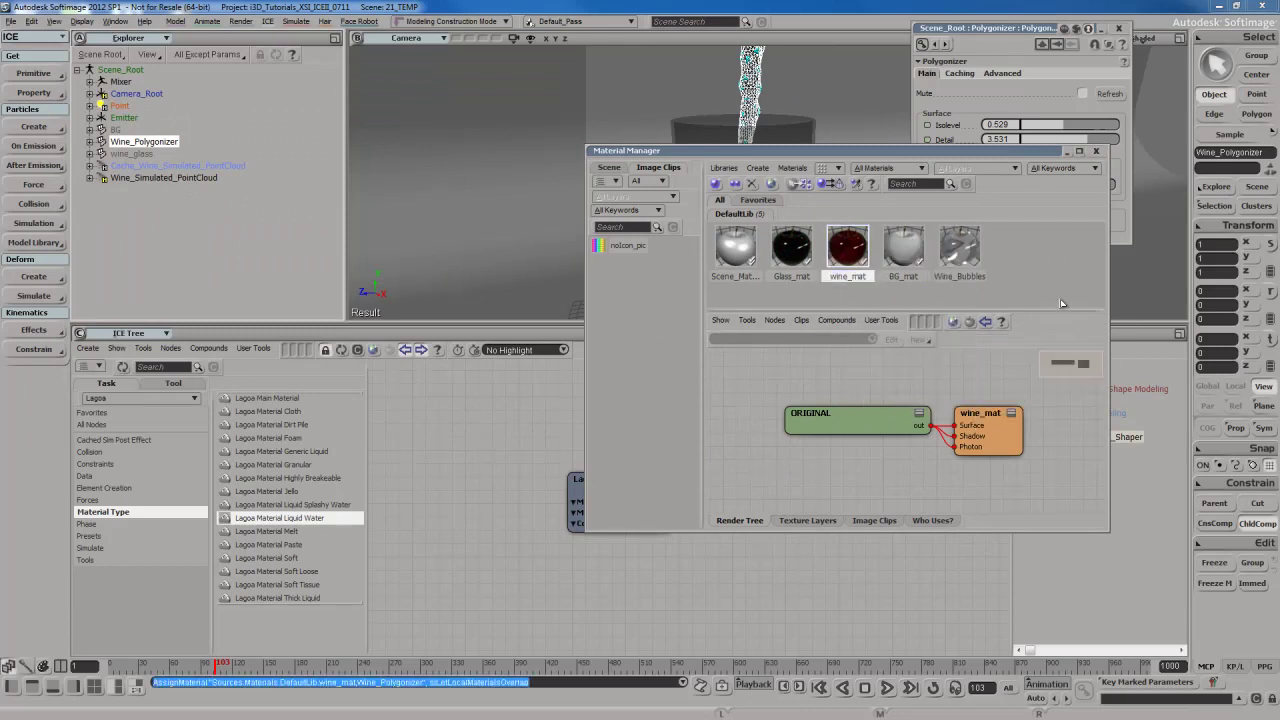
click(1096, 150)
- Preview-render the region around the wine glass, then clear the region and play the simulation from the start to frame 38
drag(626, 68, 862, 272)
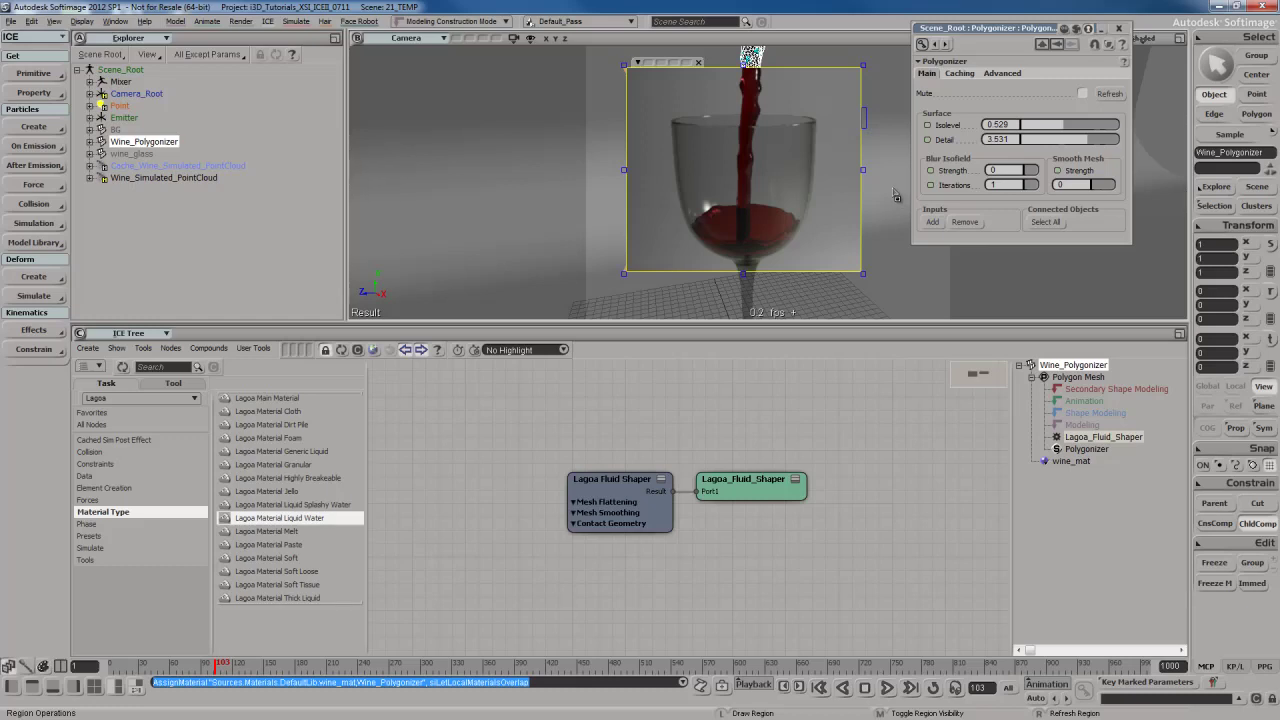
key(q)
key(alt+period)
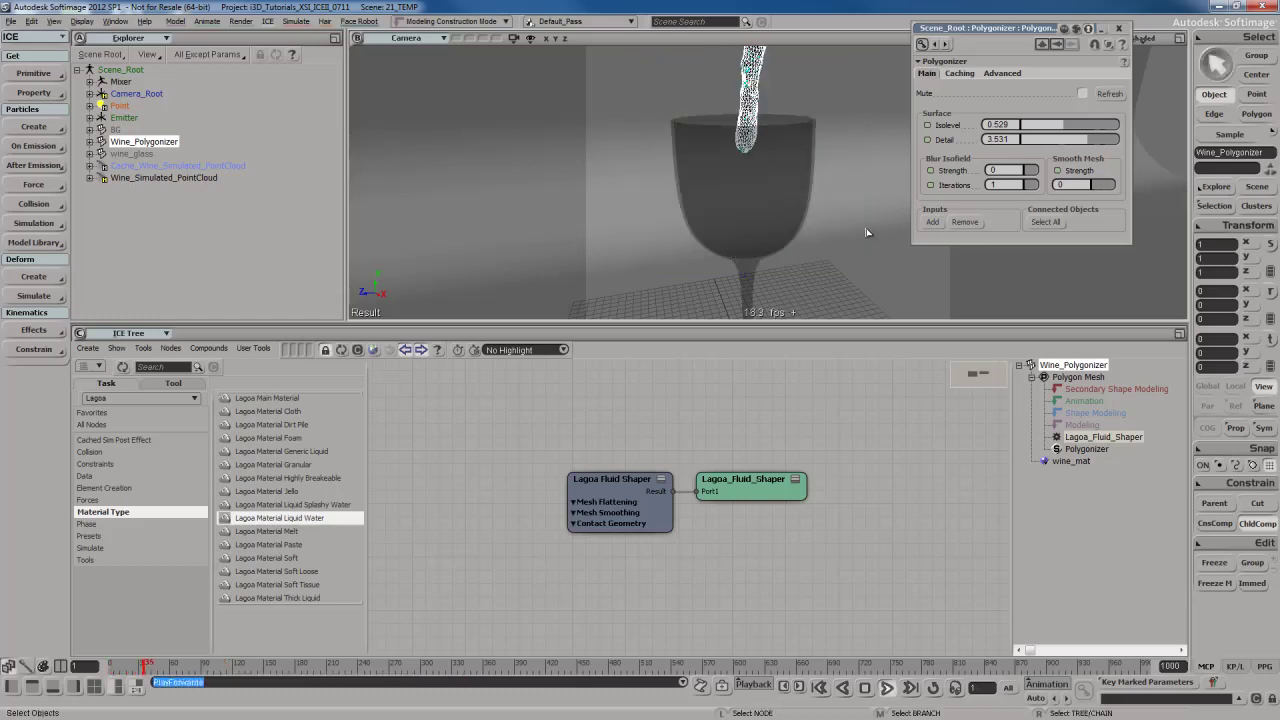
key(Escape)
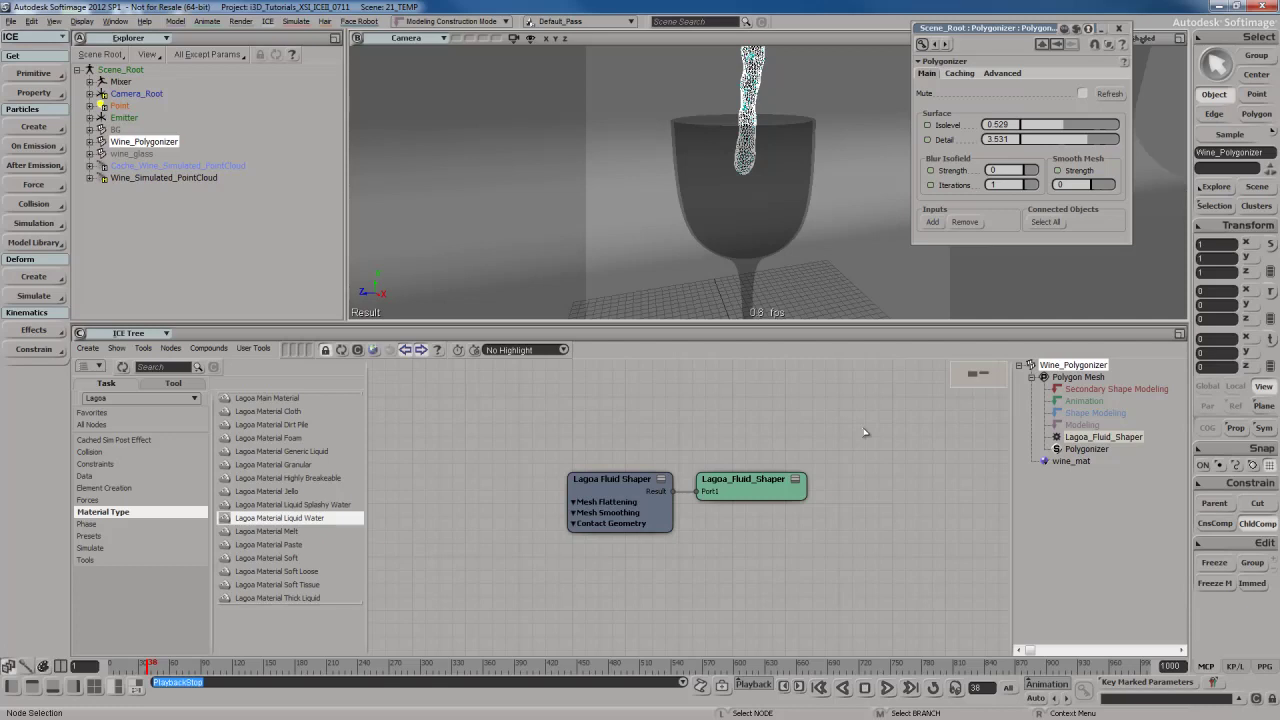
click(158, 178)
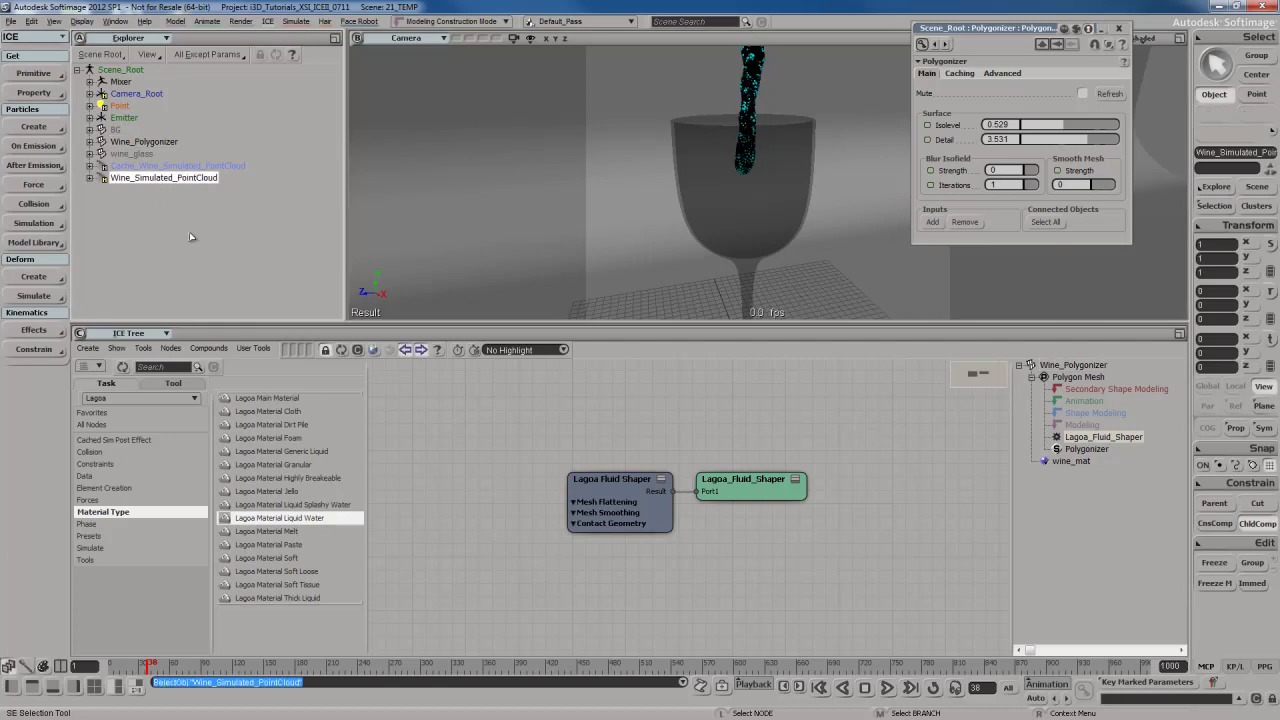
click(203, 166)
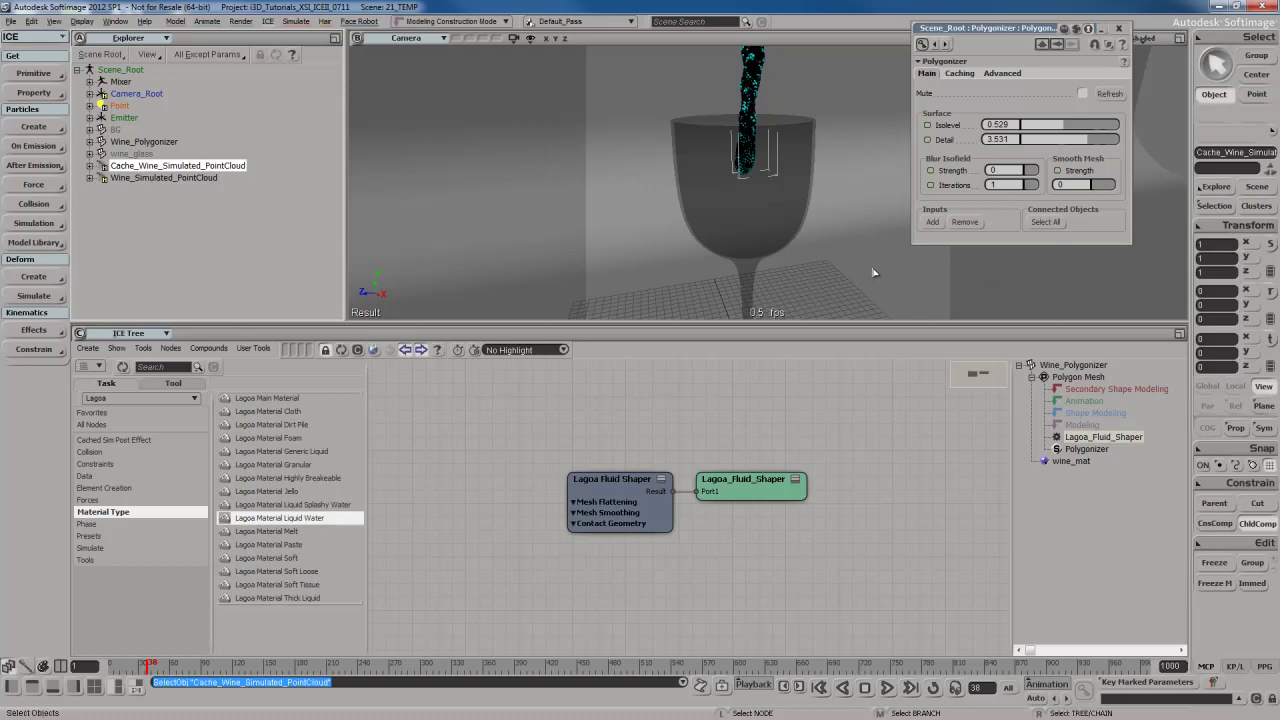
click(160, 142)
click(230, 166)
- Load the cache of Wine_Simulated_PointCloud into a second cached point cloud
click(168, 178)
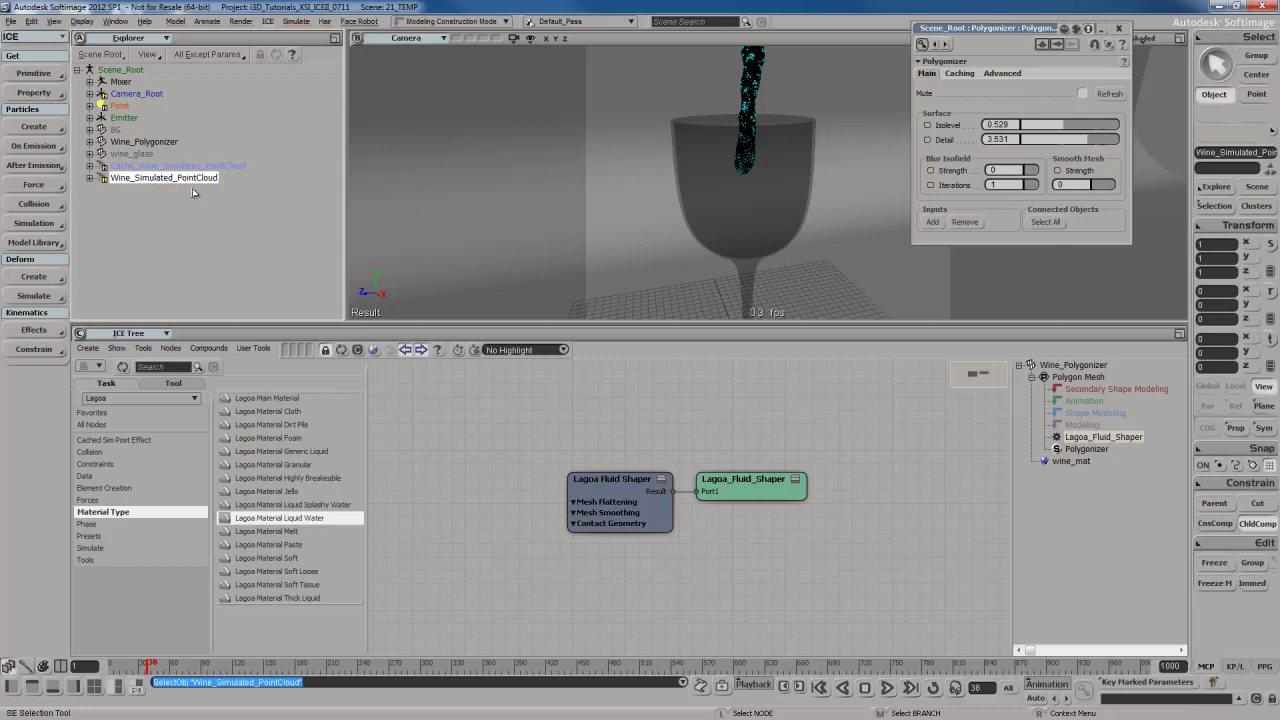
click(40, 223)
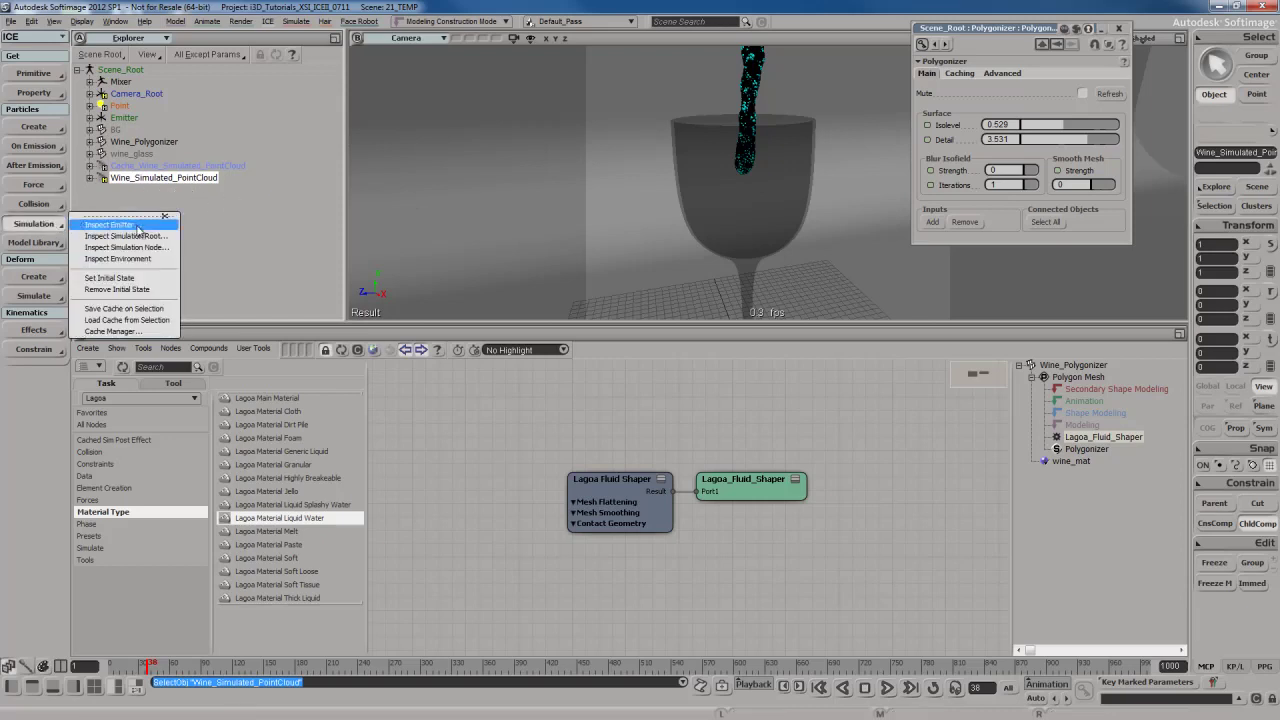
click(130, 320)
click(271, 208)
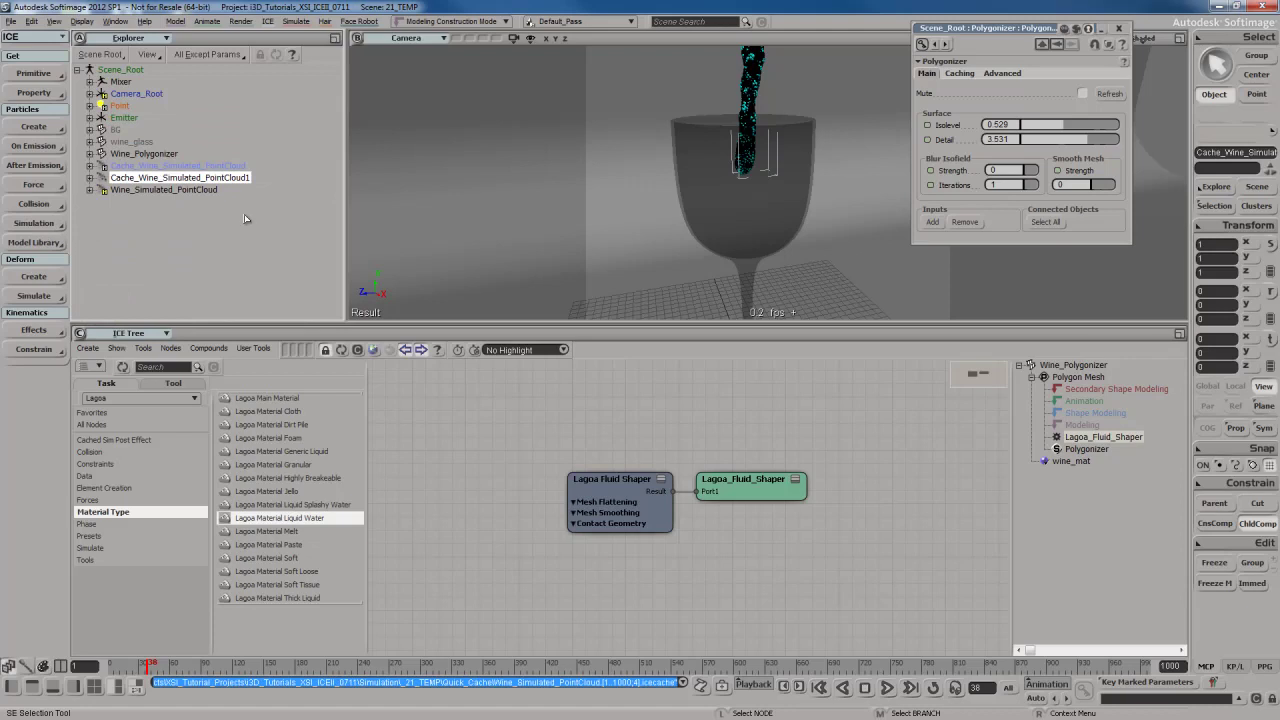
- Rename the newly loaded cached point cloud to Post_Sim_Wine_Simulated_PointCloud
key(F2)
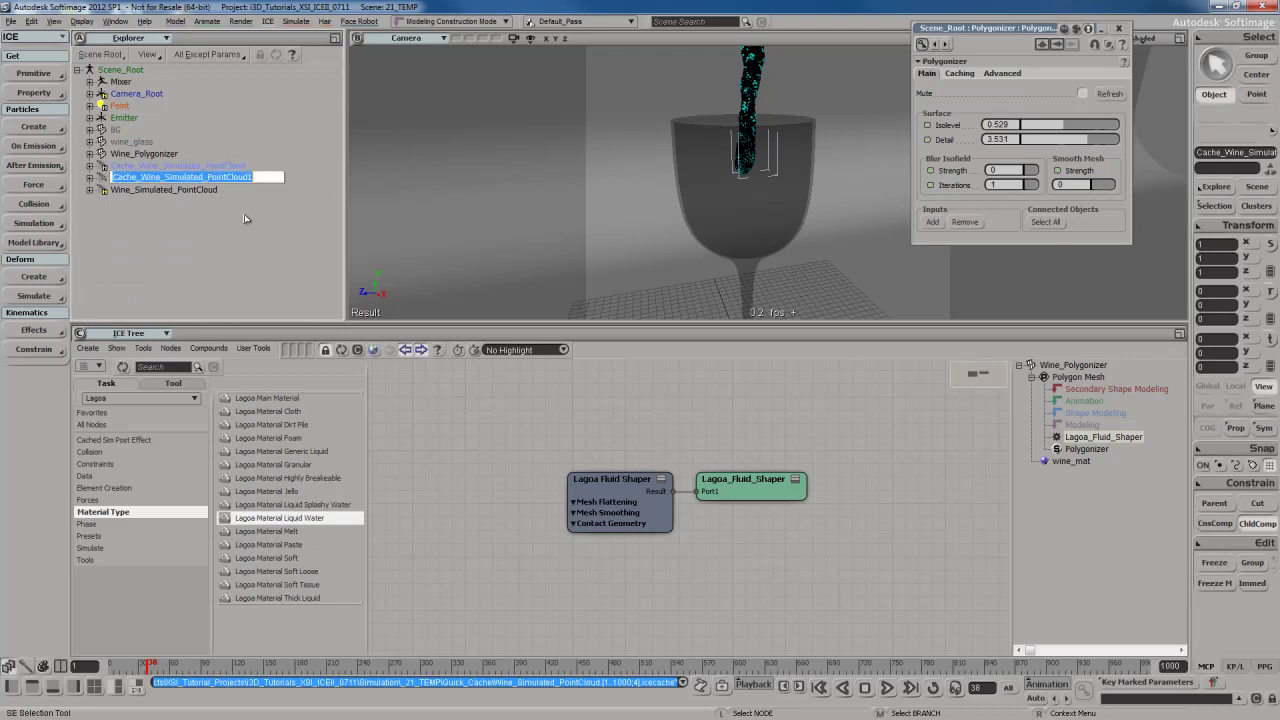
key(End)
key(BackSpace)
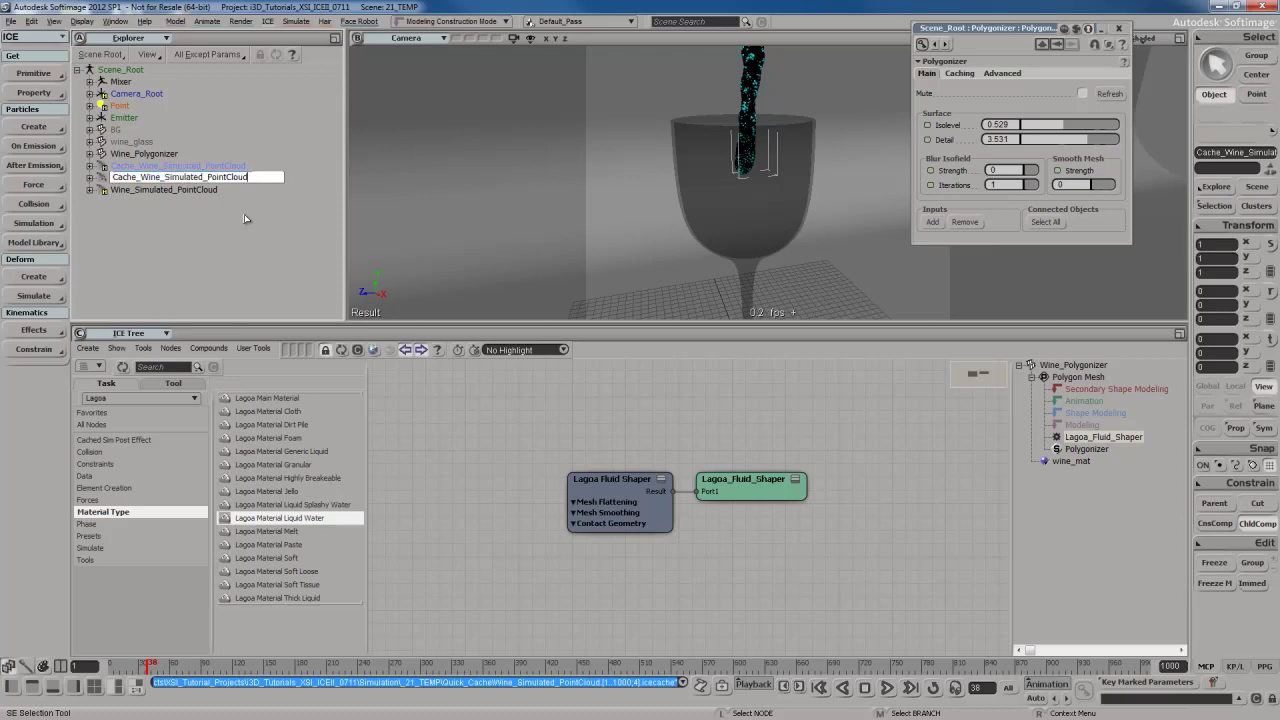
key(Home)
key(shift+Right)
key(shift+Right)
key(shift+Right)
key(shift+Right)
key(shift+Right)
text(Post Sim)
key(Return)
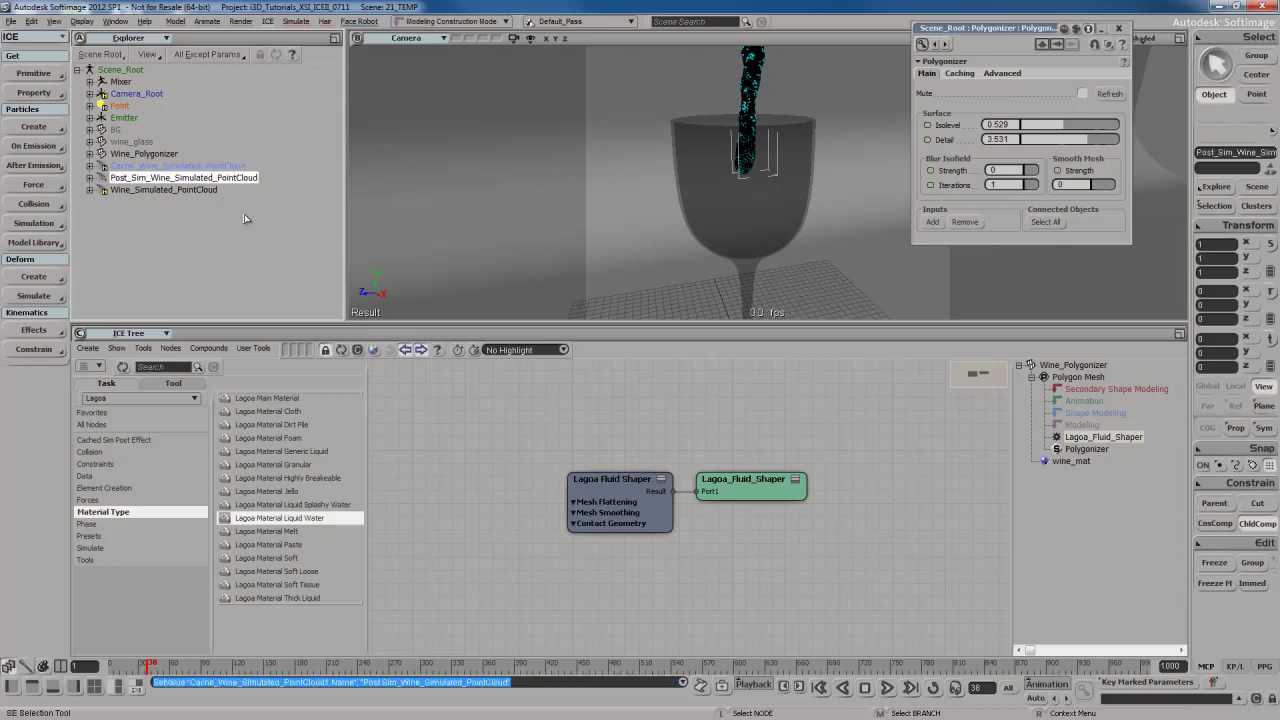
- Set the wireframe color of Post_Sim_Wine_Simulated_PointCloud to bright green, close its Display properties and deselect it
right_click(245, 218)
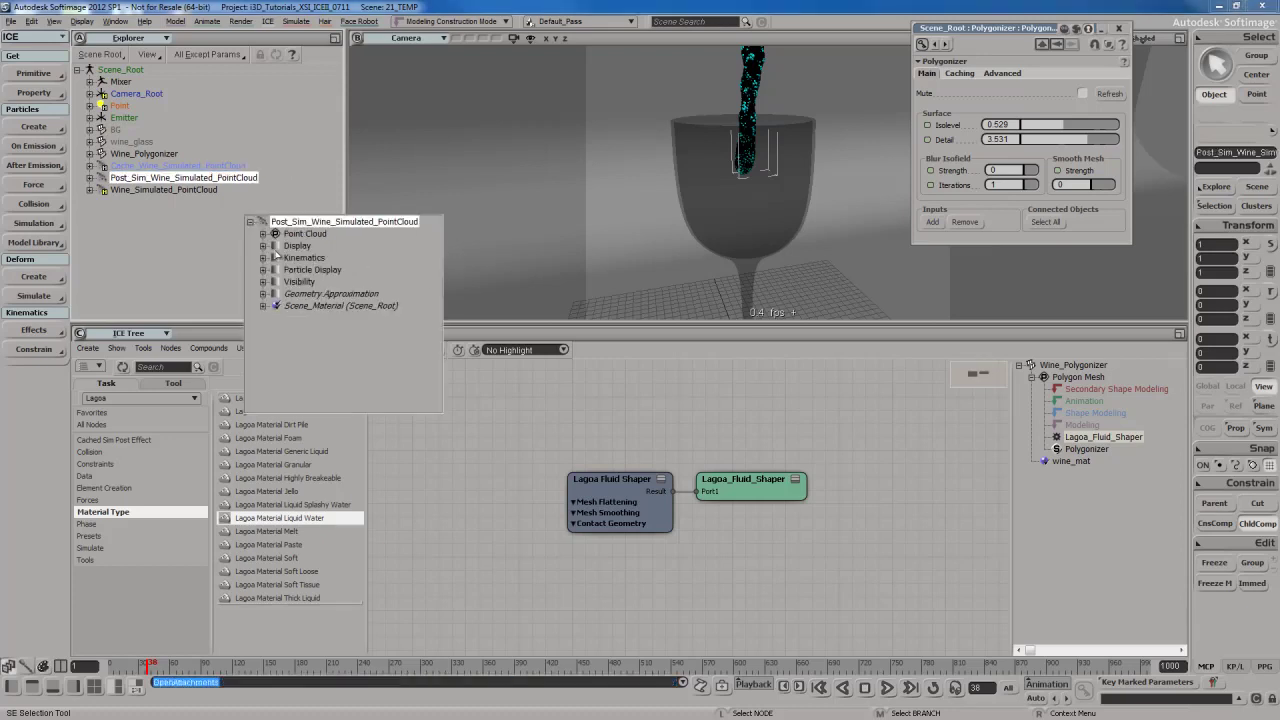
click(312, 253)
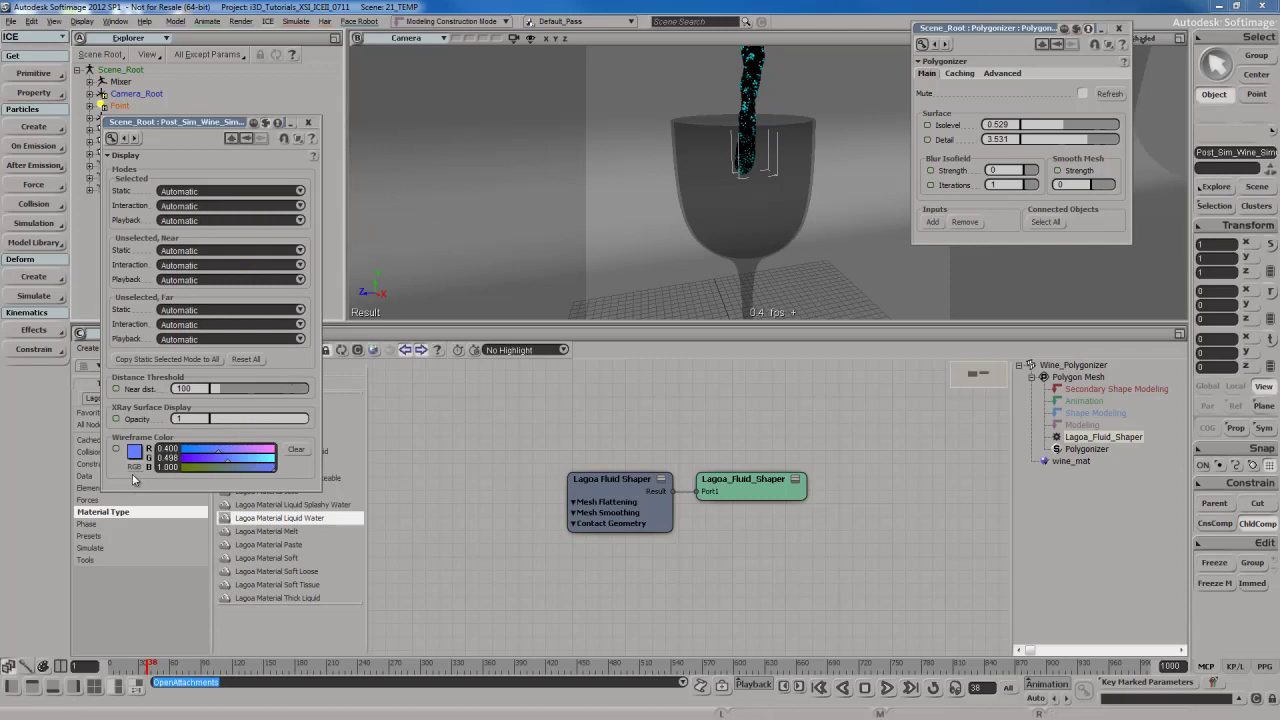
click(136, 451)
click(180, 512)
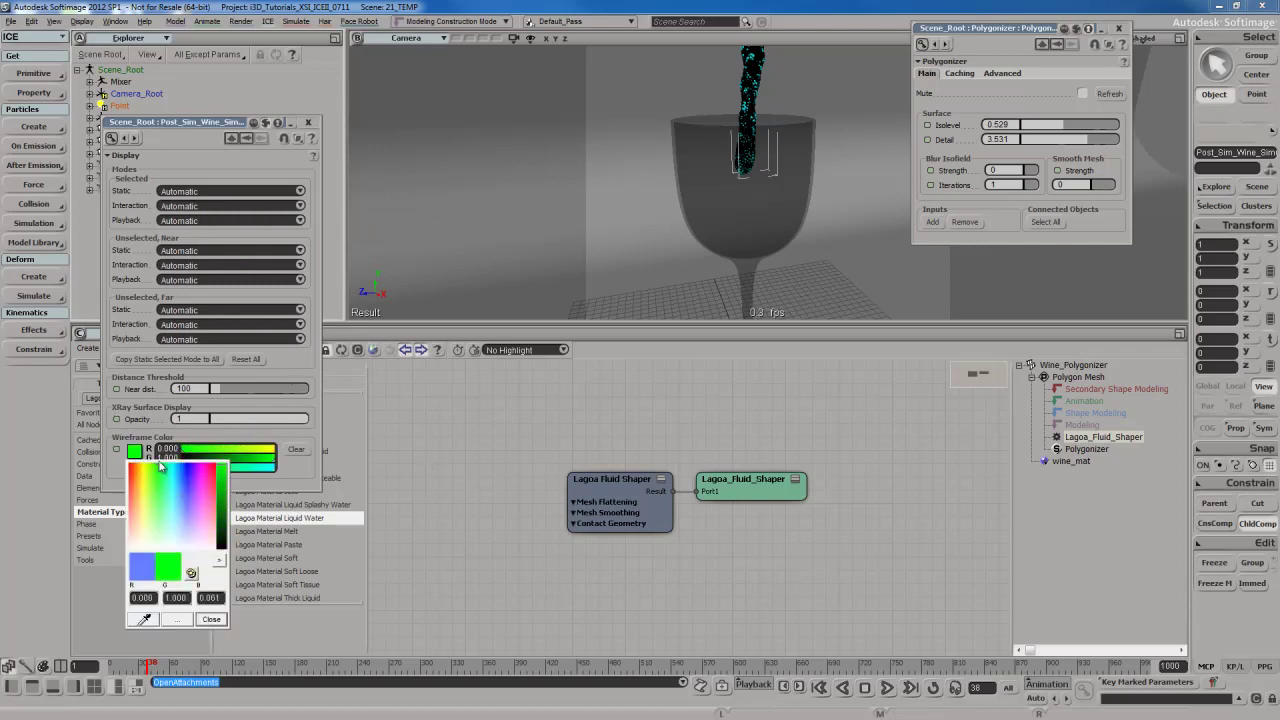
click(211, 619)
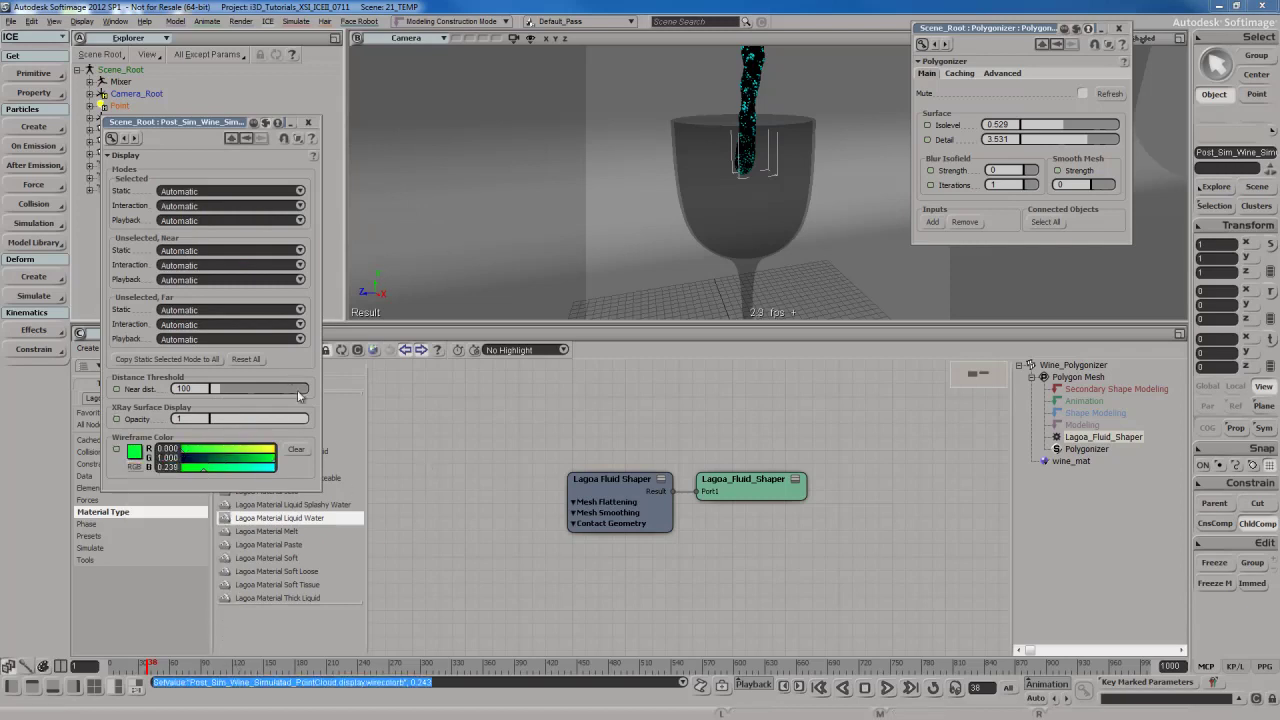
click(308, 122)
click(211, 253)
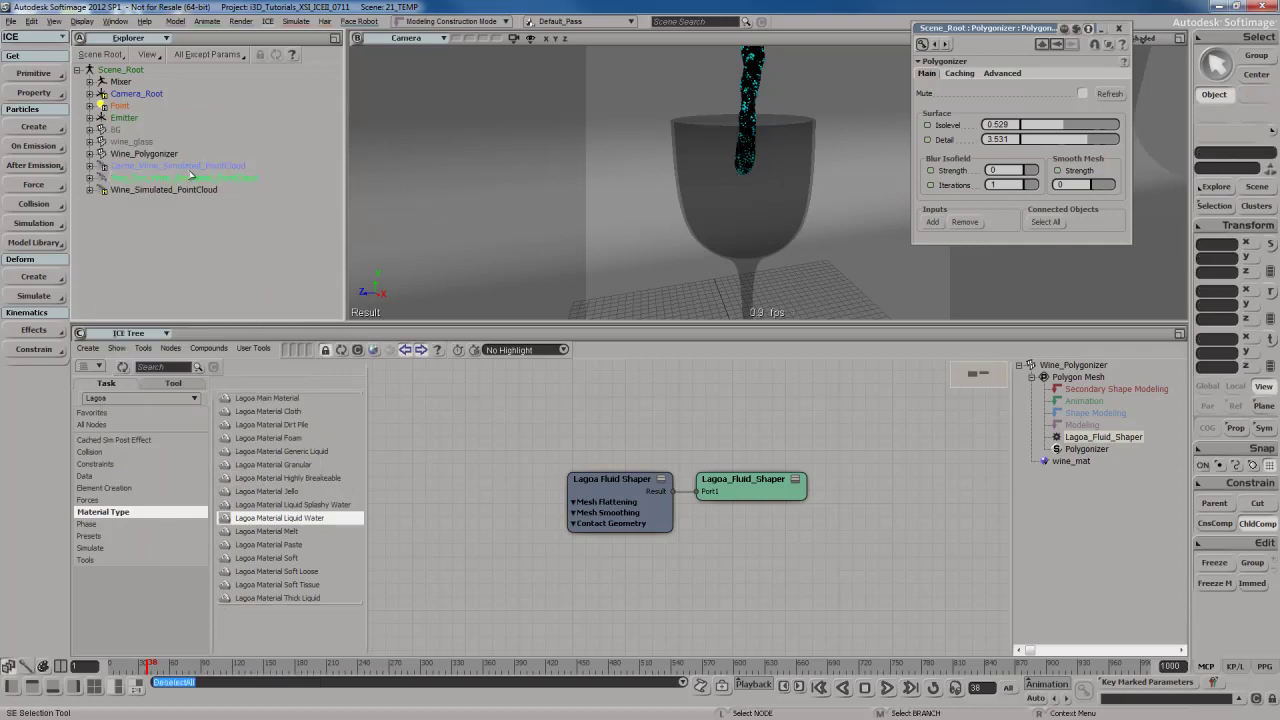
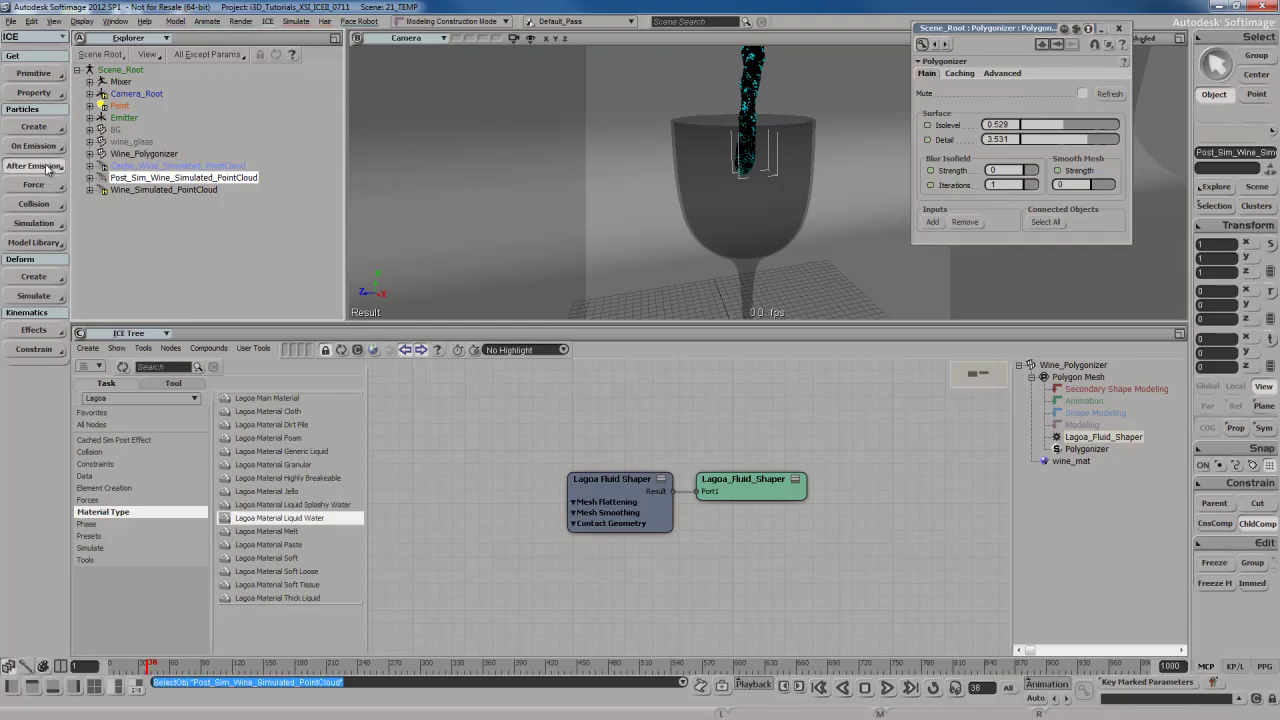
- Add the Advect Points cached sim post effect to Post_Sim_Wine_Simulated_PointCloud, using the mode "Selected cloud is already cached"
click(46, 167)
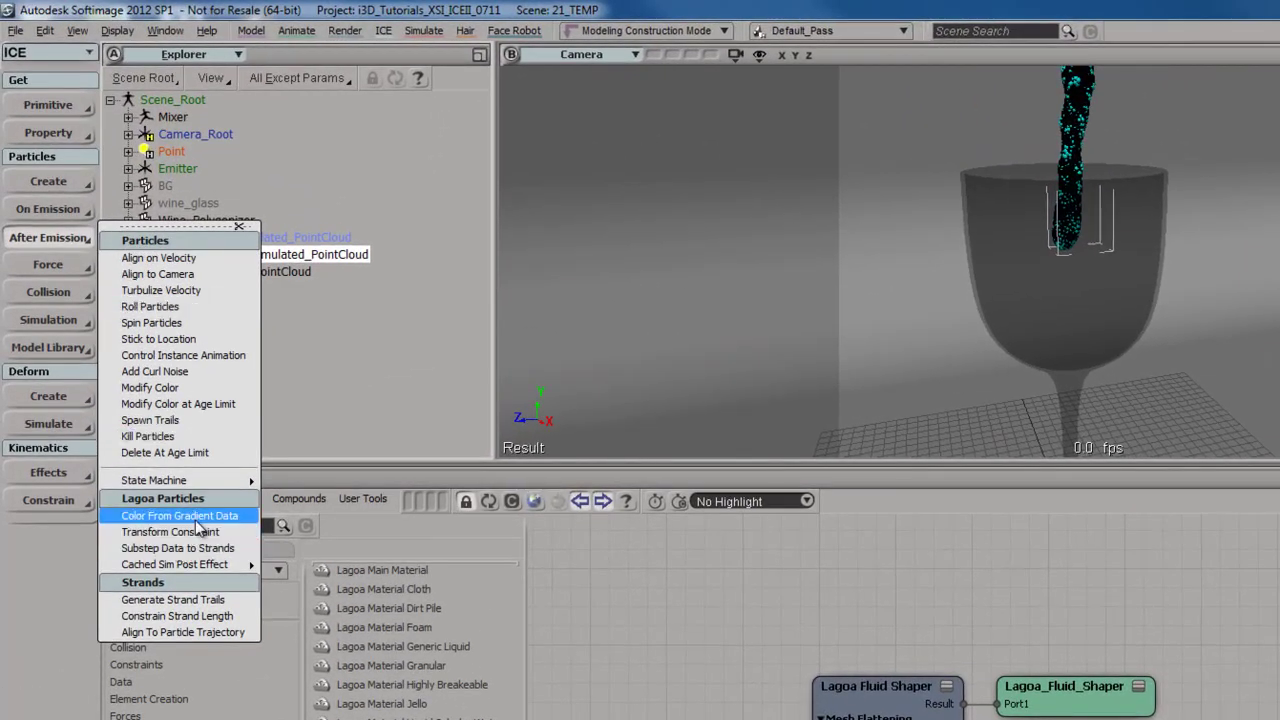
mouse_move(187, 568)
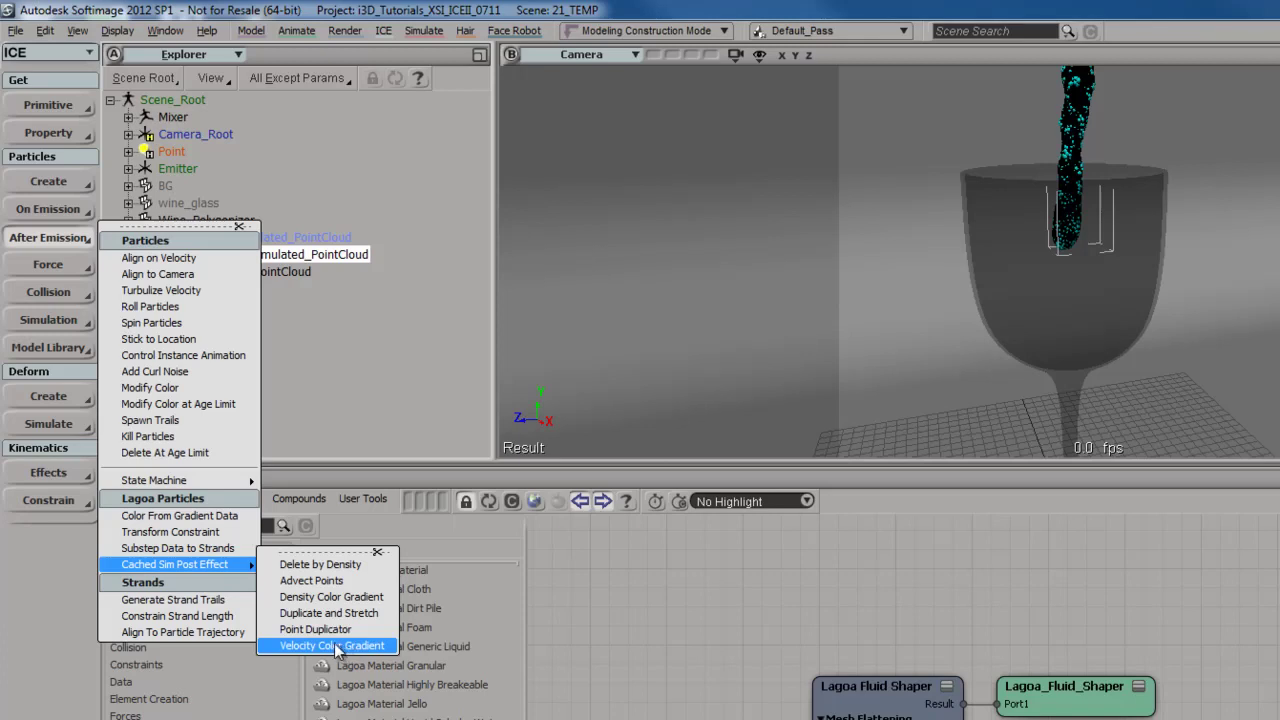
click(330, 582)
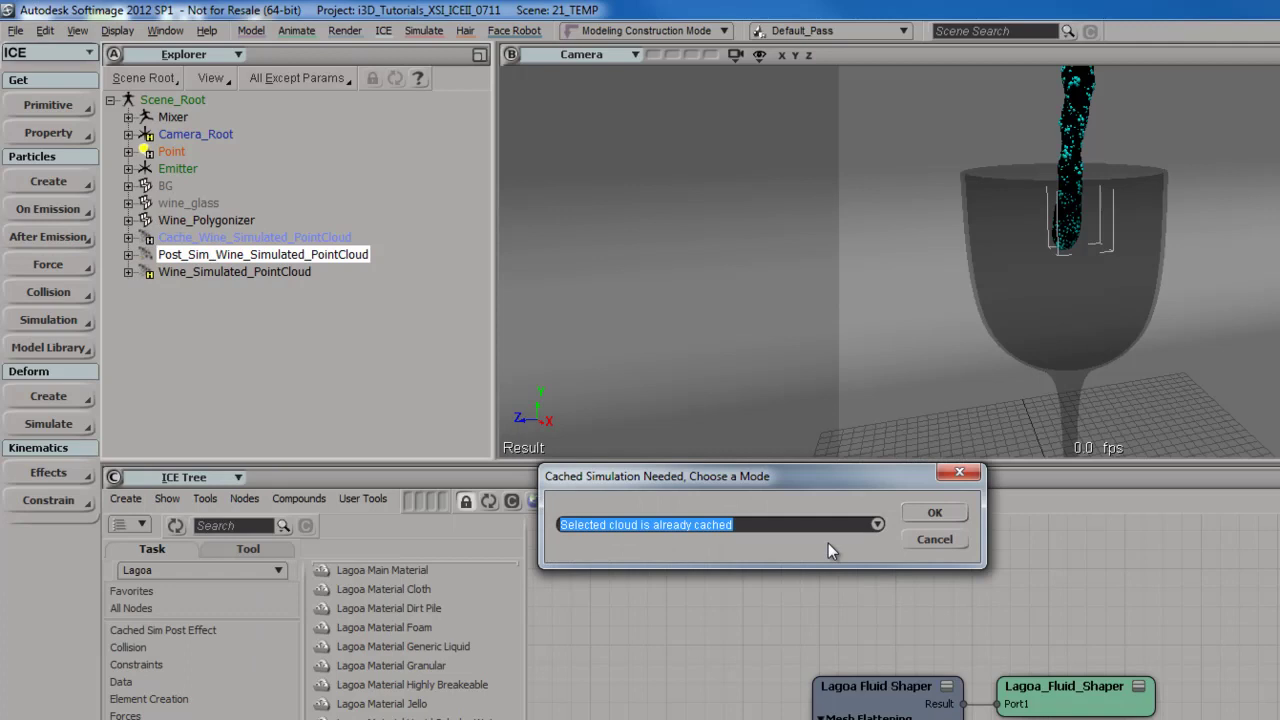
click(877, 525)
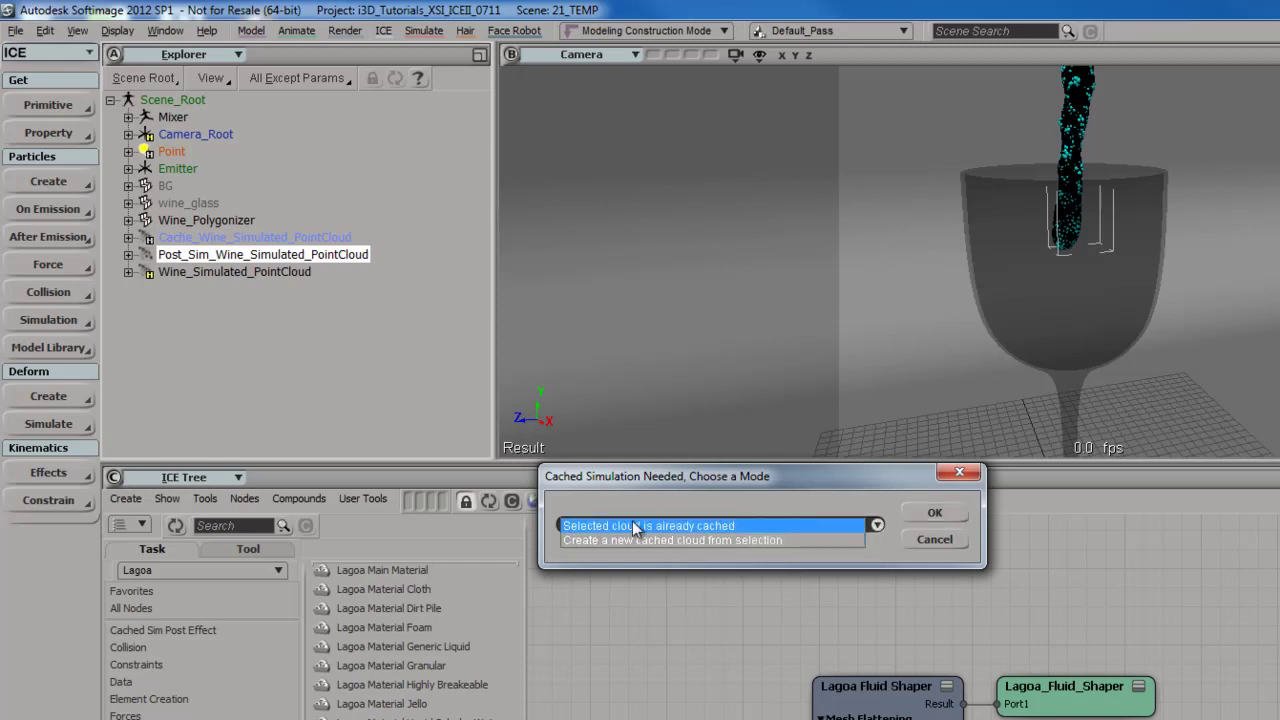
click(792, 527)
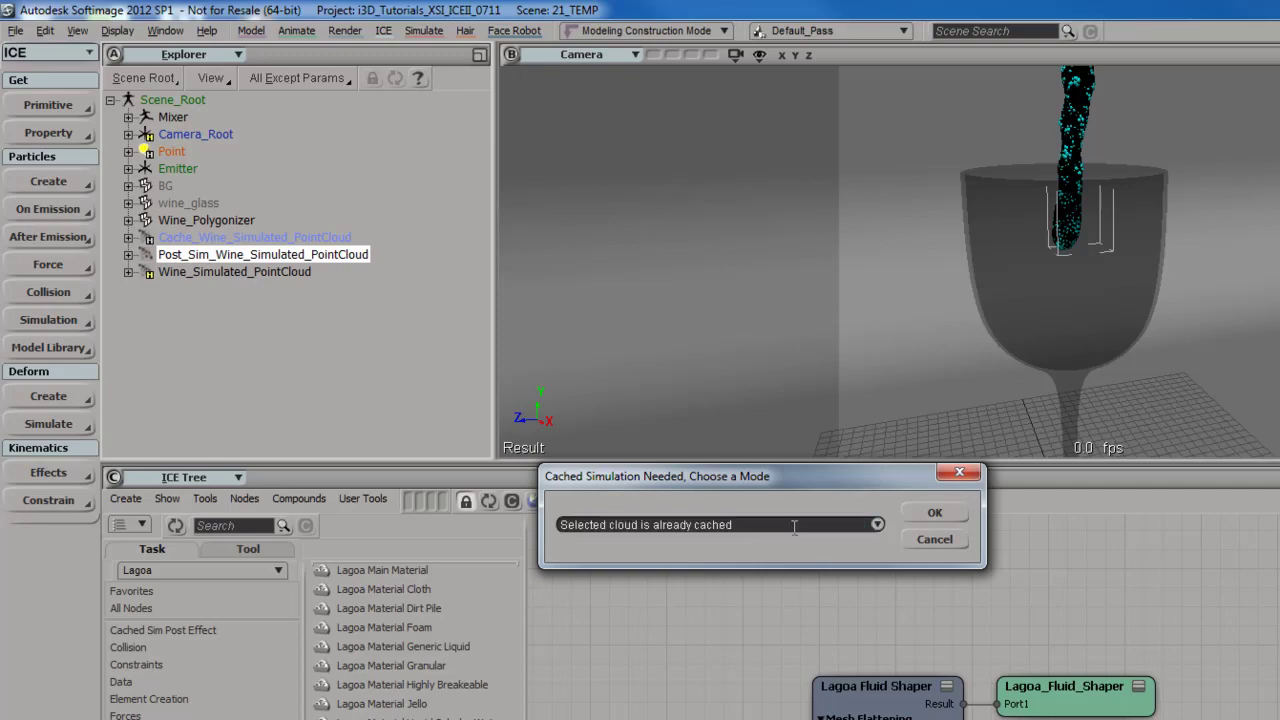
click(940, 511)
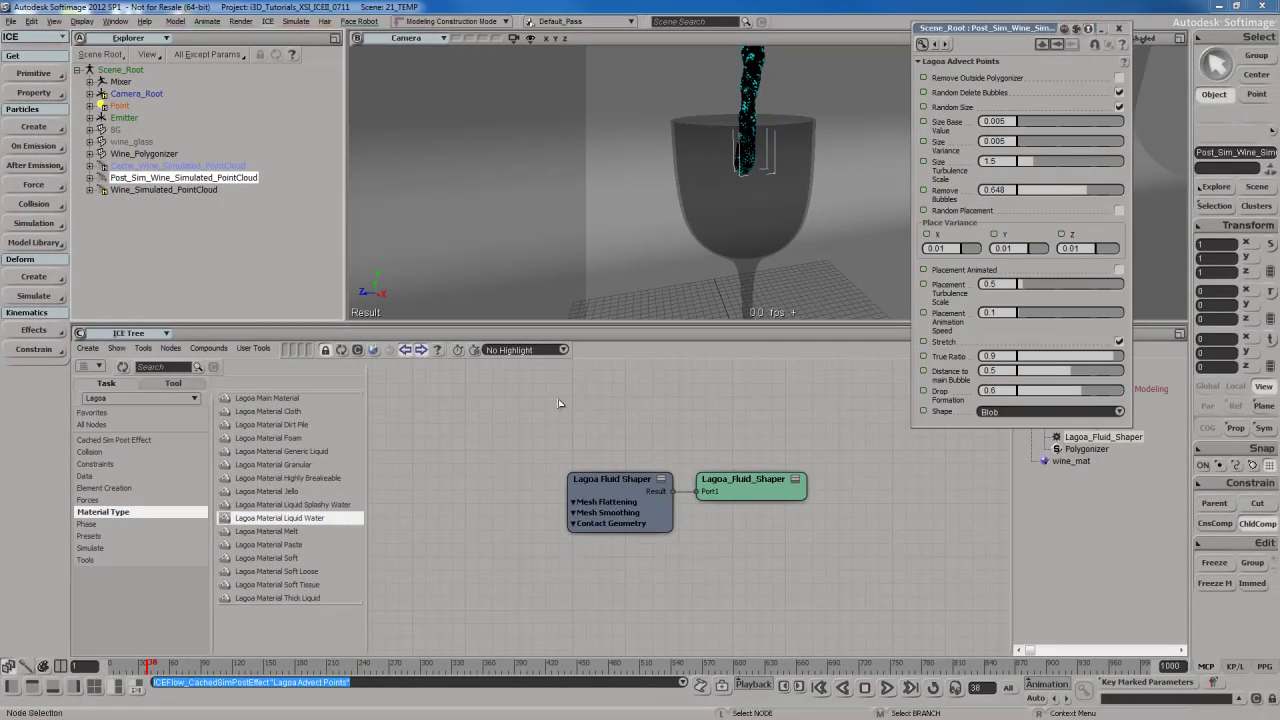
- Show the post-sim cloud's ICE tree and connect Wine_Polygonizer to the Polygonized Mesh input of Lagoa Advect Points
click(341, 349)
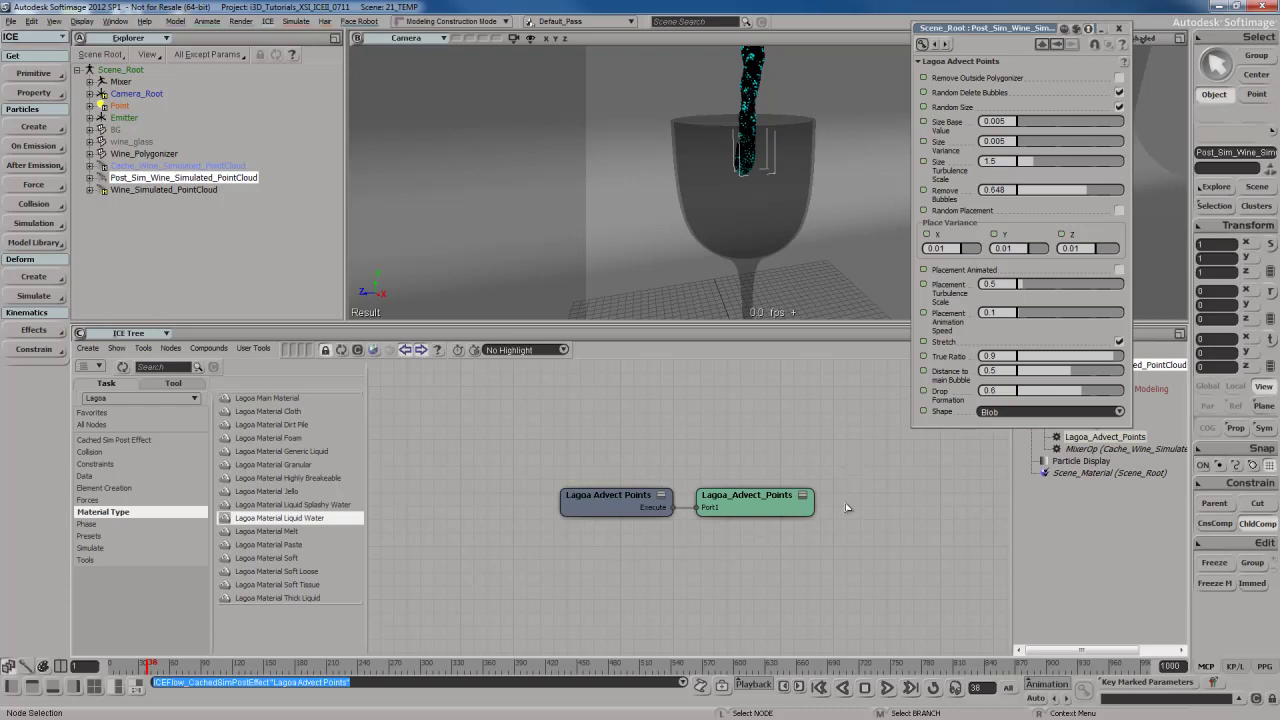
click(121, 155)
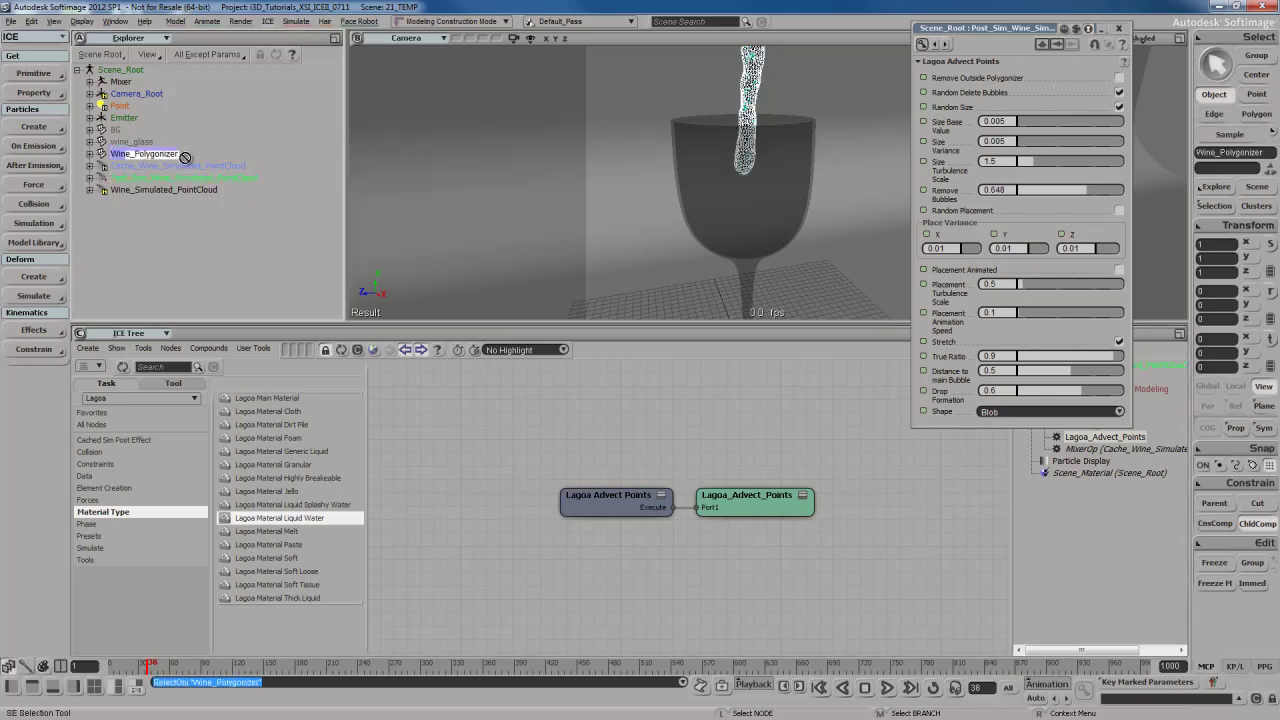
drag(600, 405, 587, 508)
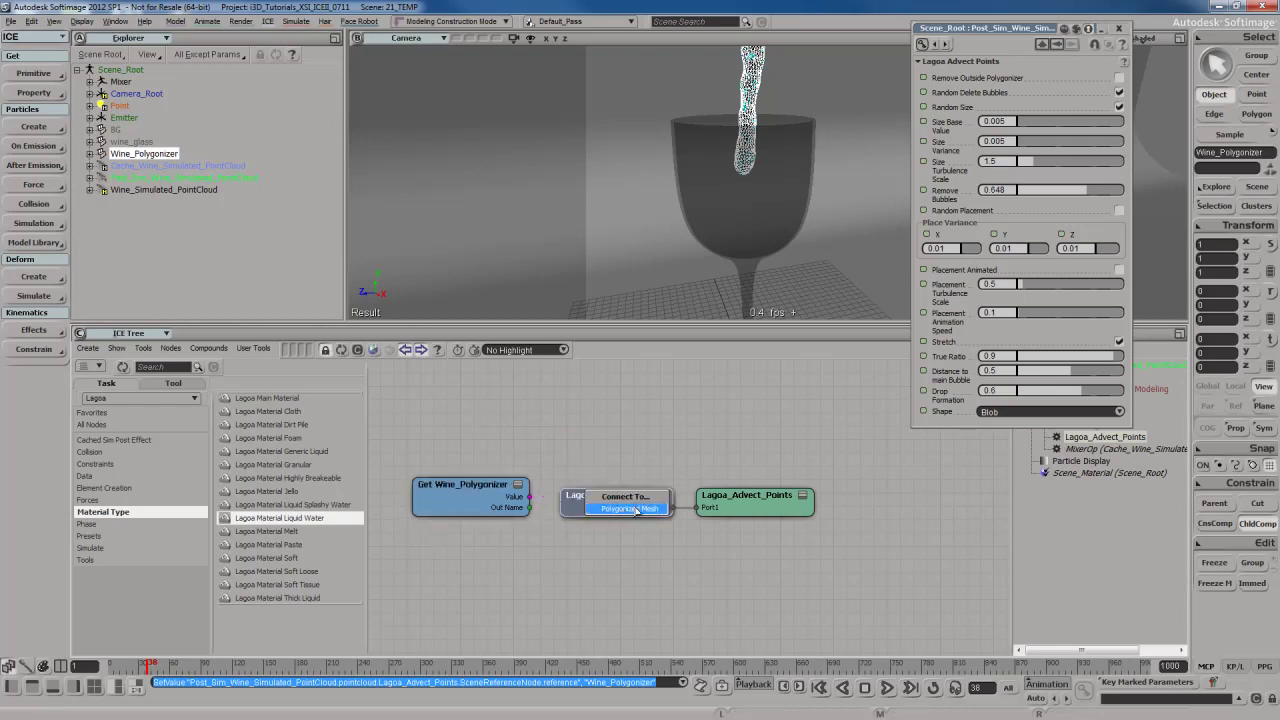
click(634, 509)
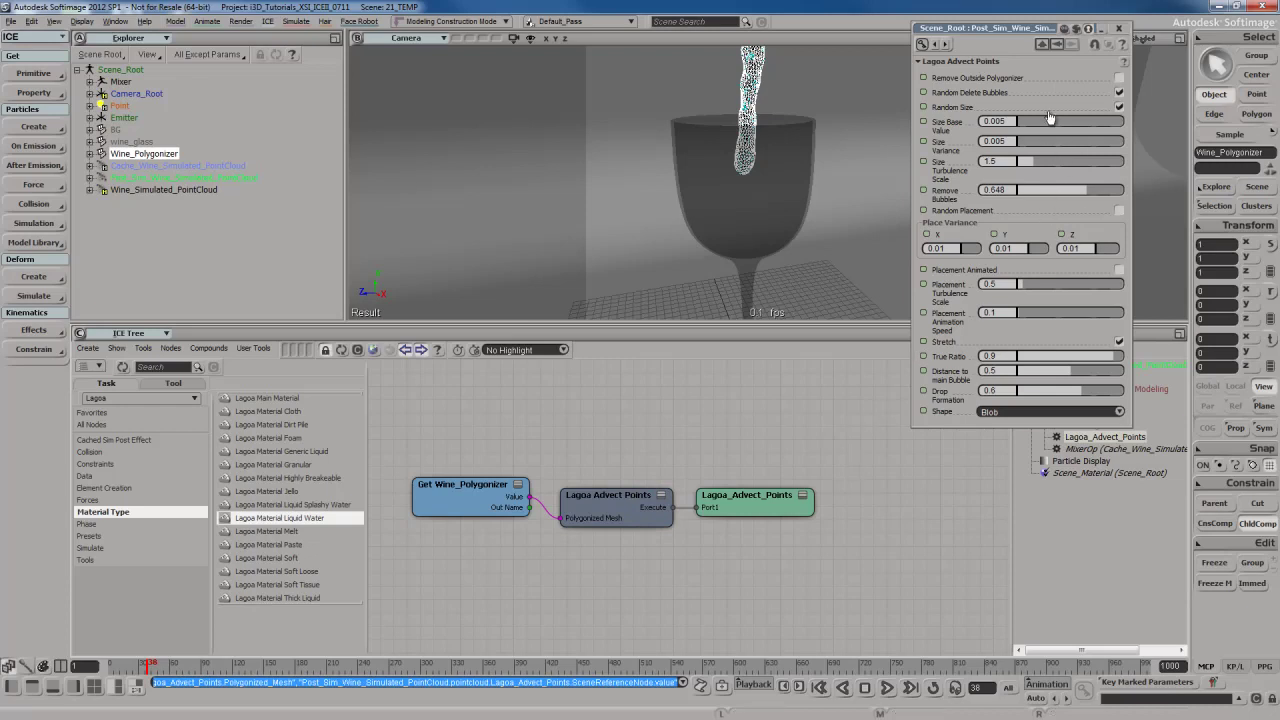
- Try the Remove Outside Polygonizer option on Lagoa Advect Points and switch it back off
click(1120, 79)
key(s)
middle_drag(773, 127, 759, 205)
click(1119, 77)
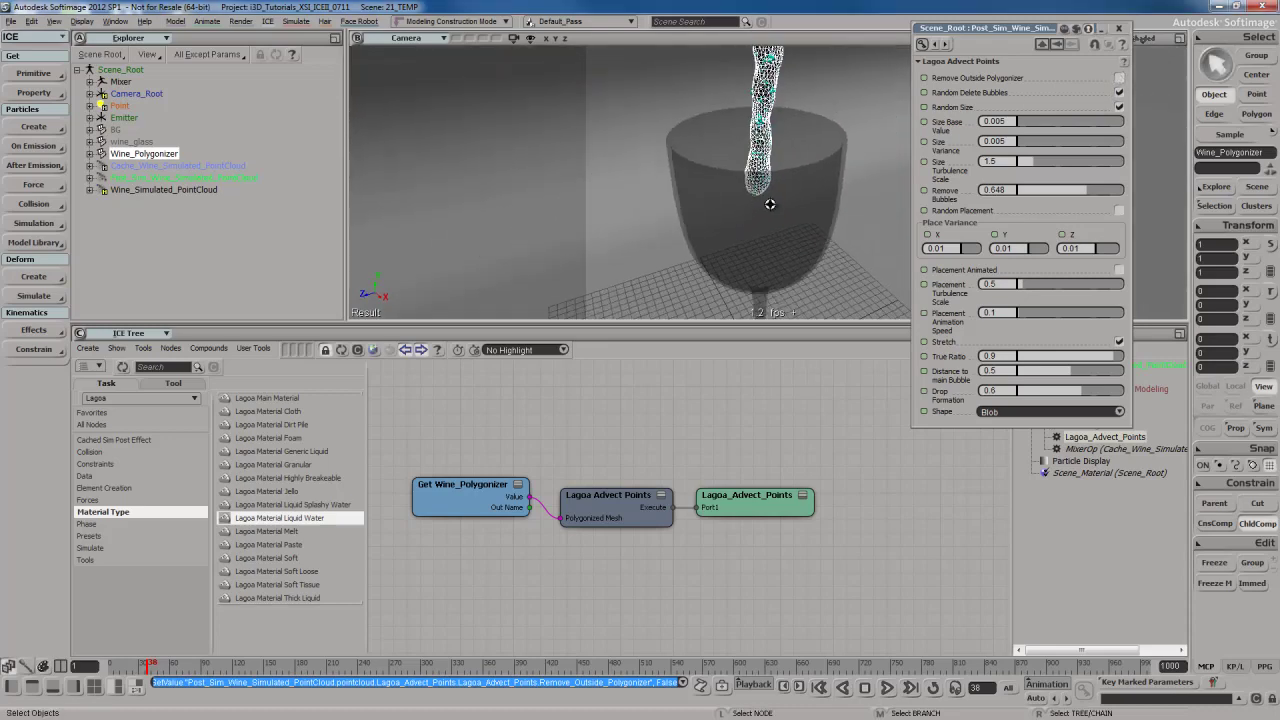
- Mute the Polygonizer and play the simulation from the first frame, keeping the Advect Points properties clear of the Polygonizer's
key(shift+comma)
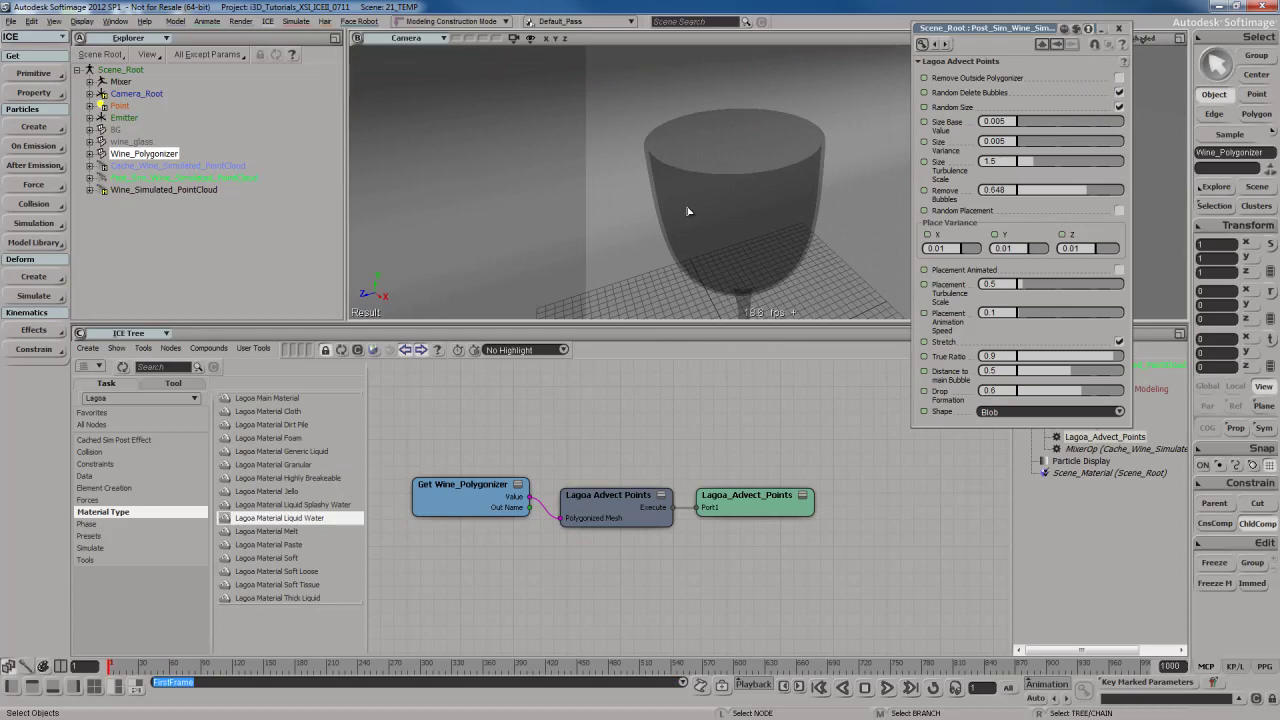
drag(1040, 30, 1045, 263)
click(1081, 93)
key(alt+period)
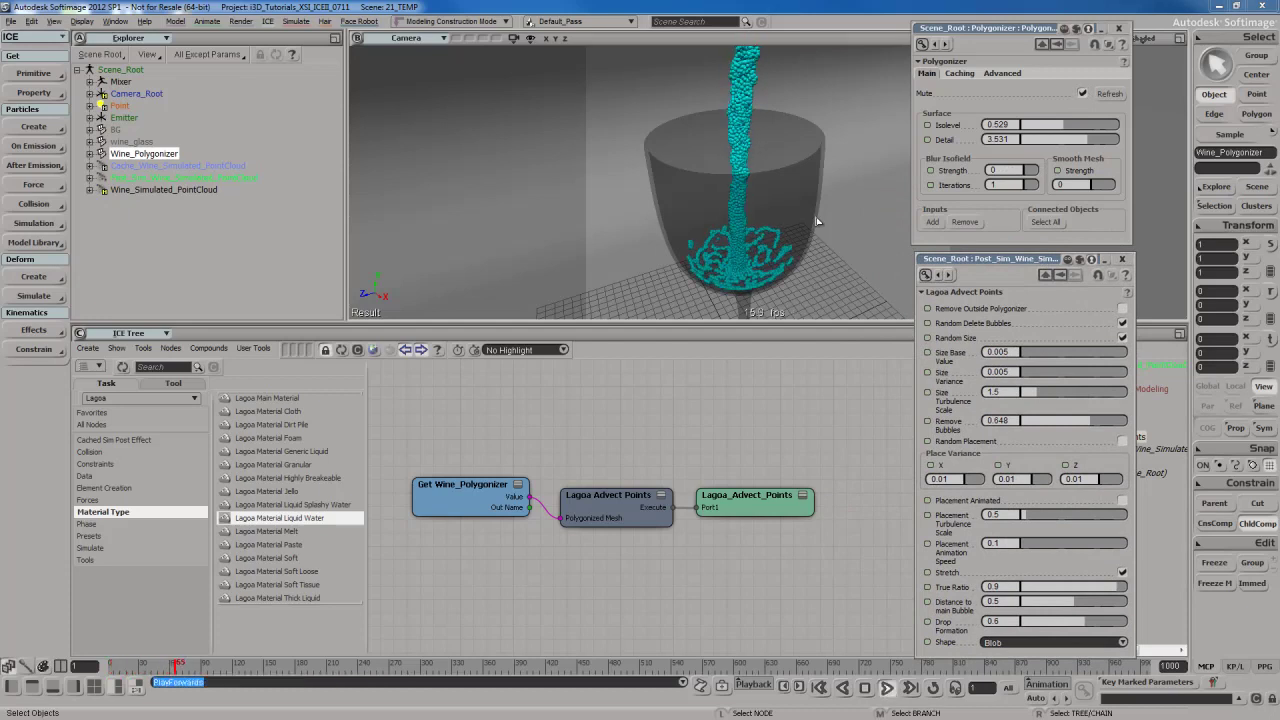
- Stop the playback and hide Cache_Wine_Simulated_PointCloud in the scene
click(823, 237)
scroll(823, 237, up, 3)
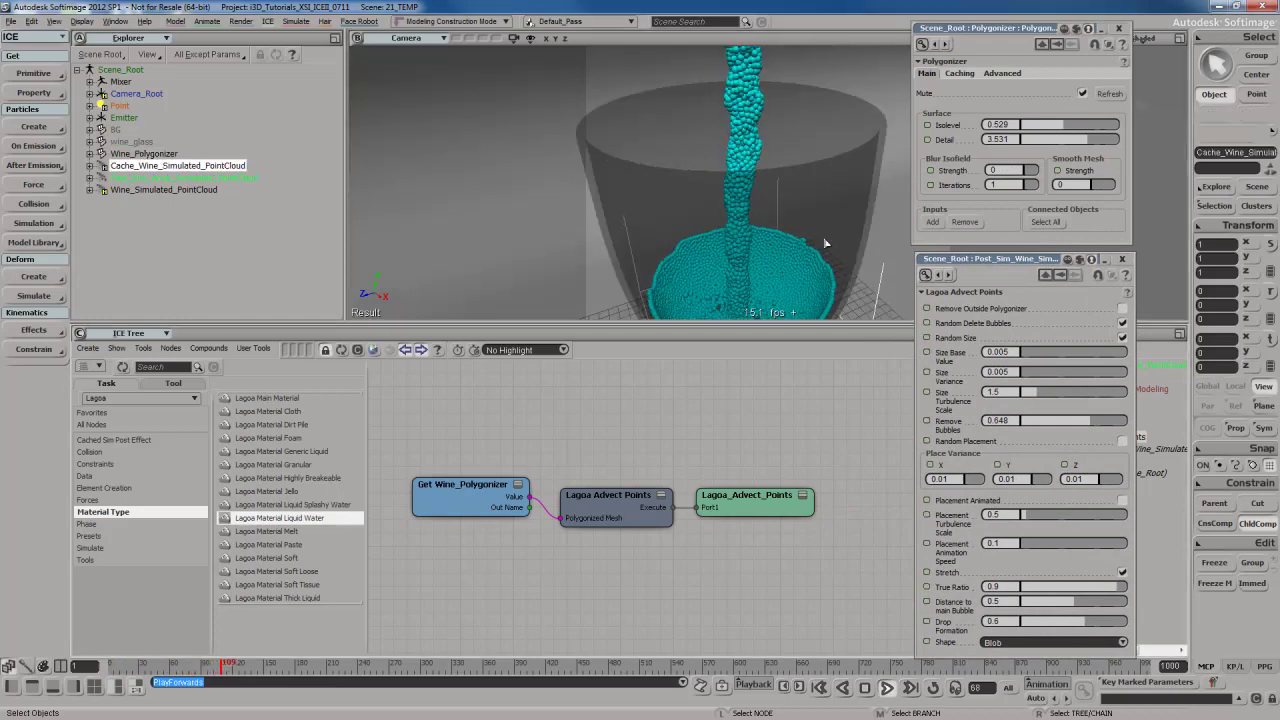
click(1122, 309)
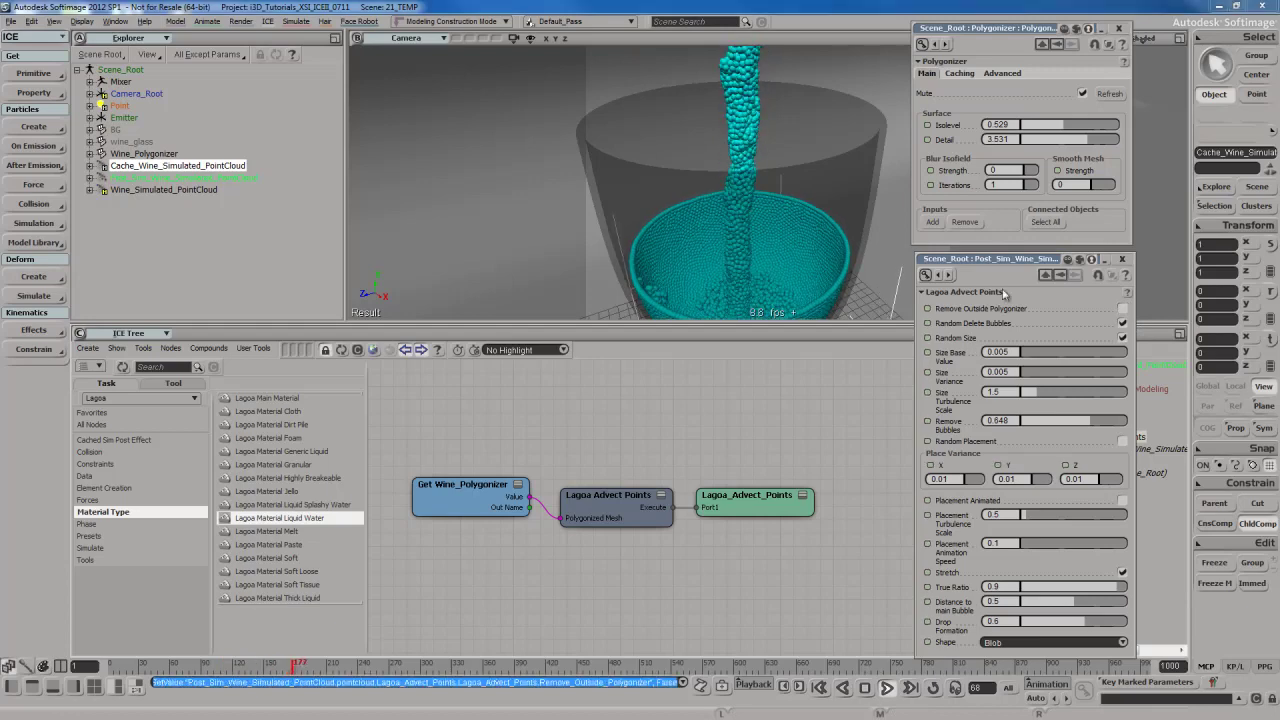
key(Escape)
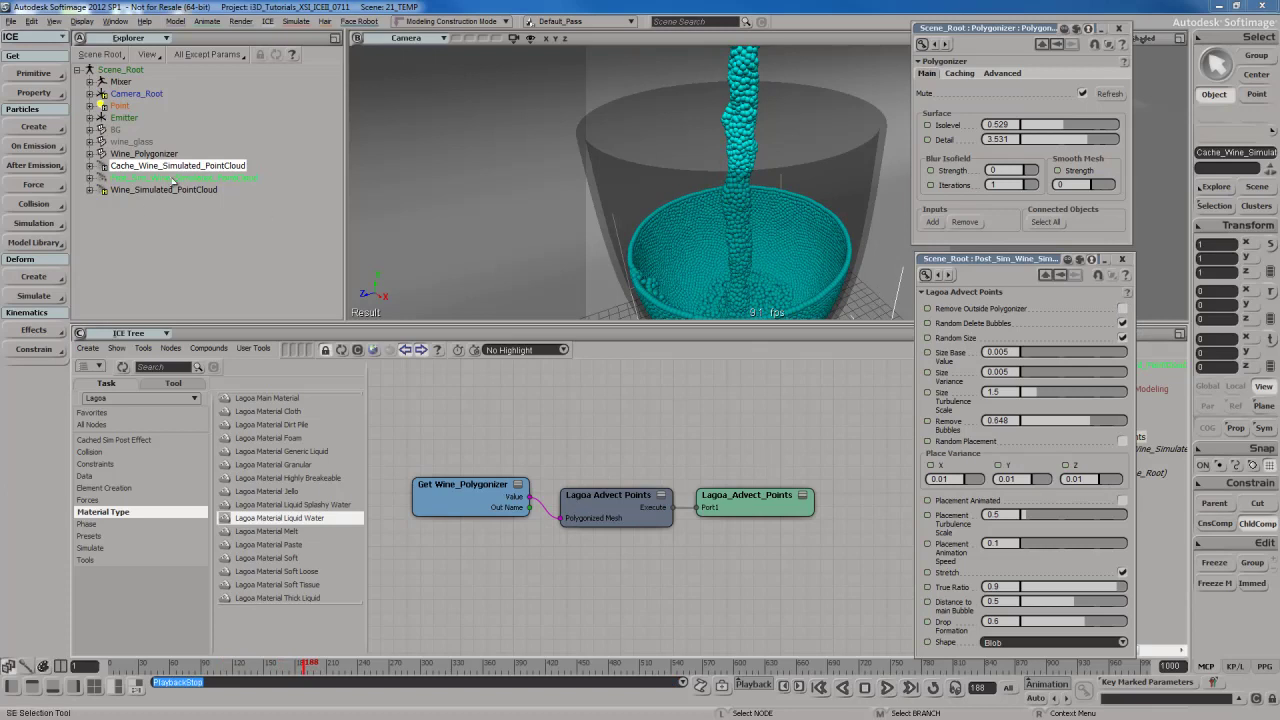
click(218, 177)
click(228, 165)
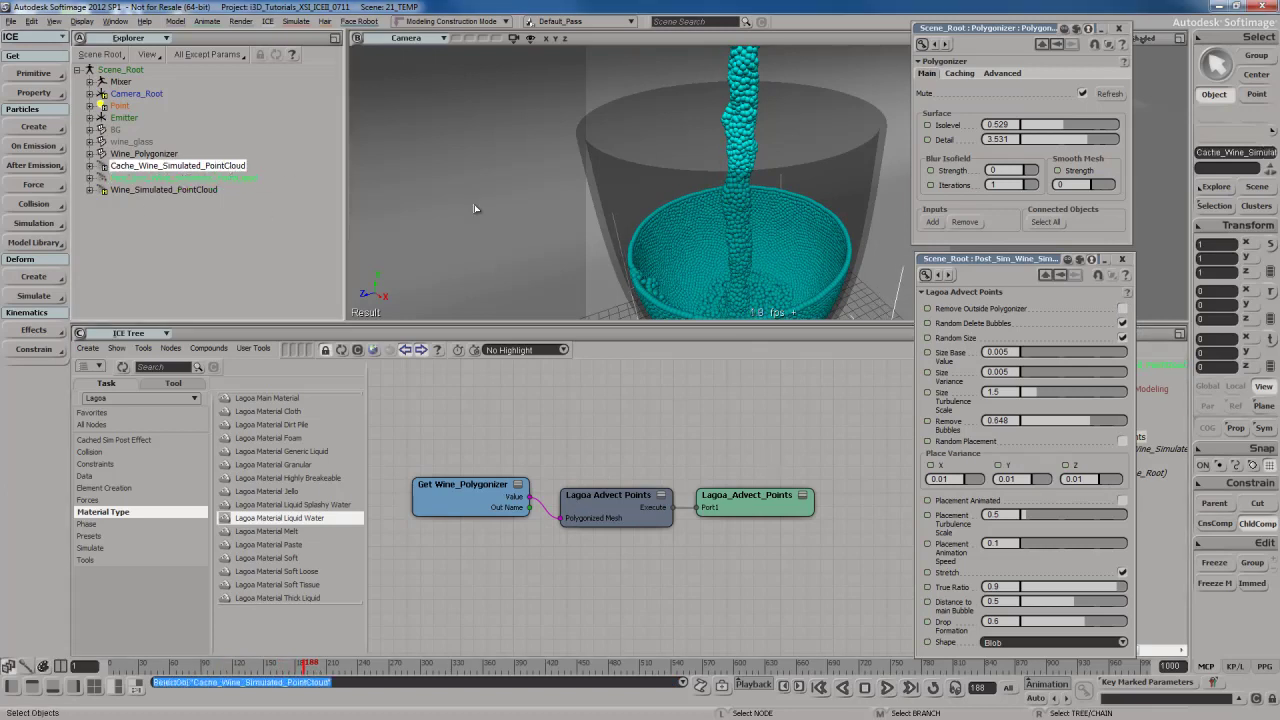
key(h)
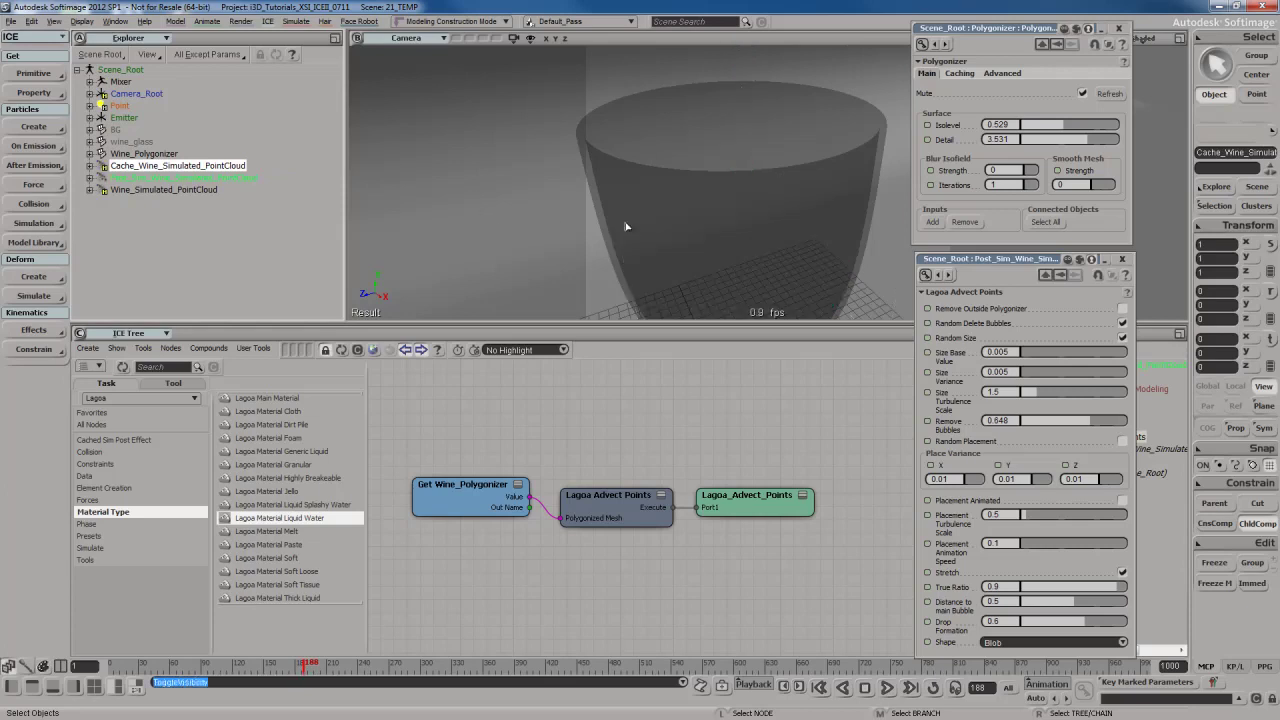
- Play the simulation from the first frame to frame 50 with a close view of the glass
key(f)
key(s)
middle_drag(771, 166, 749, 180)
key(Home)
key(F11)
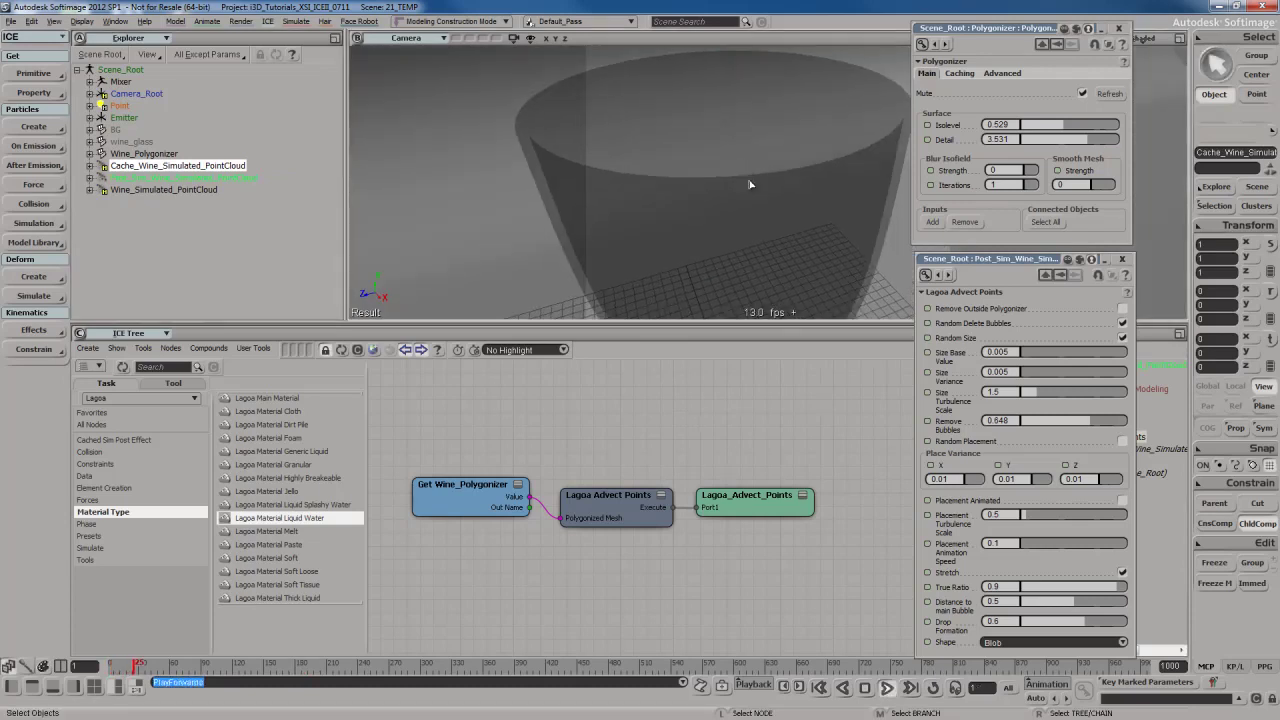
key(Escape)
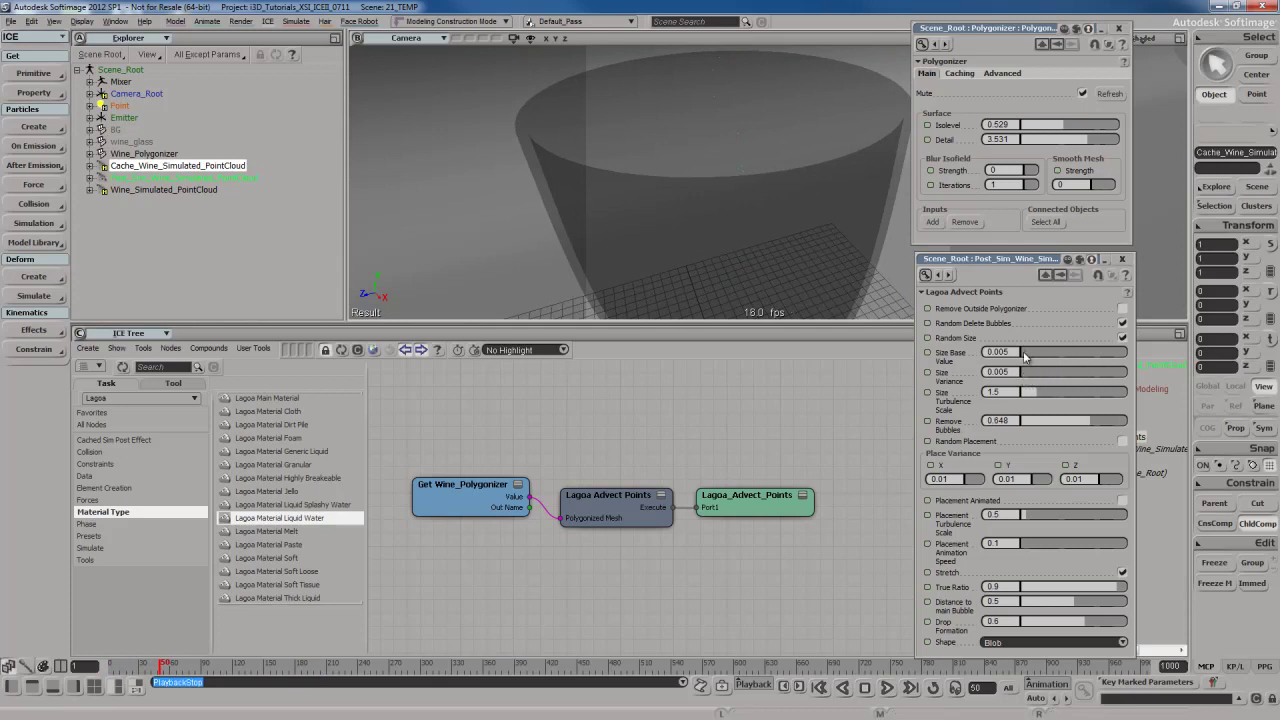
- Try a Size Base Value of 0.126 on Lagoa Advect Points, play the simulation, and undo the change
drag(1024, 357, 1022, 360)
scroll(766, 211, down, 3)
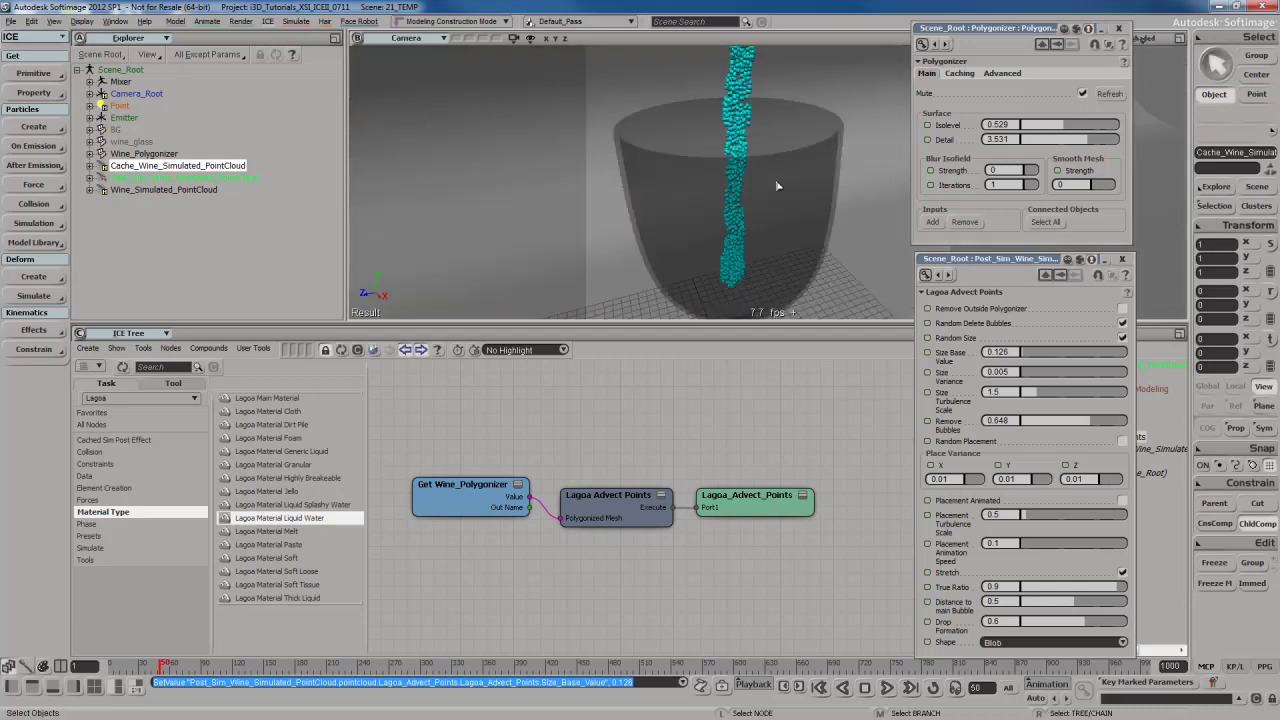
key(F9)
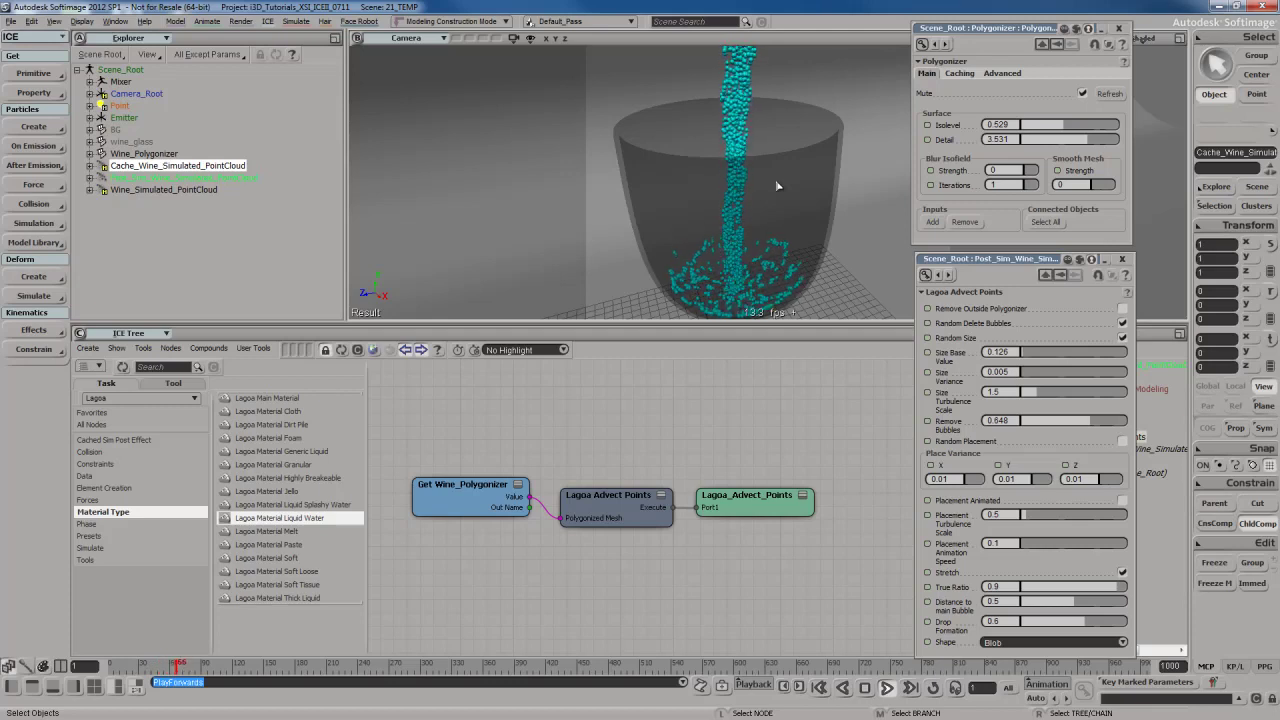
key(Escape)
key(ctrl+z)
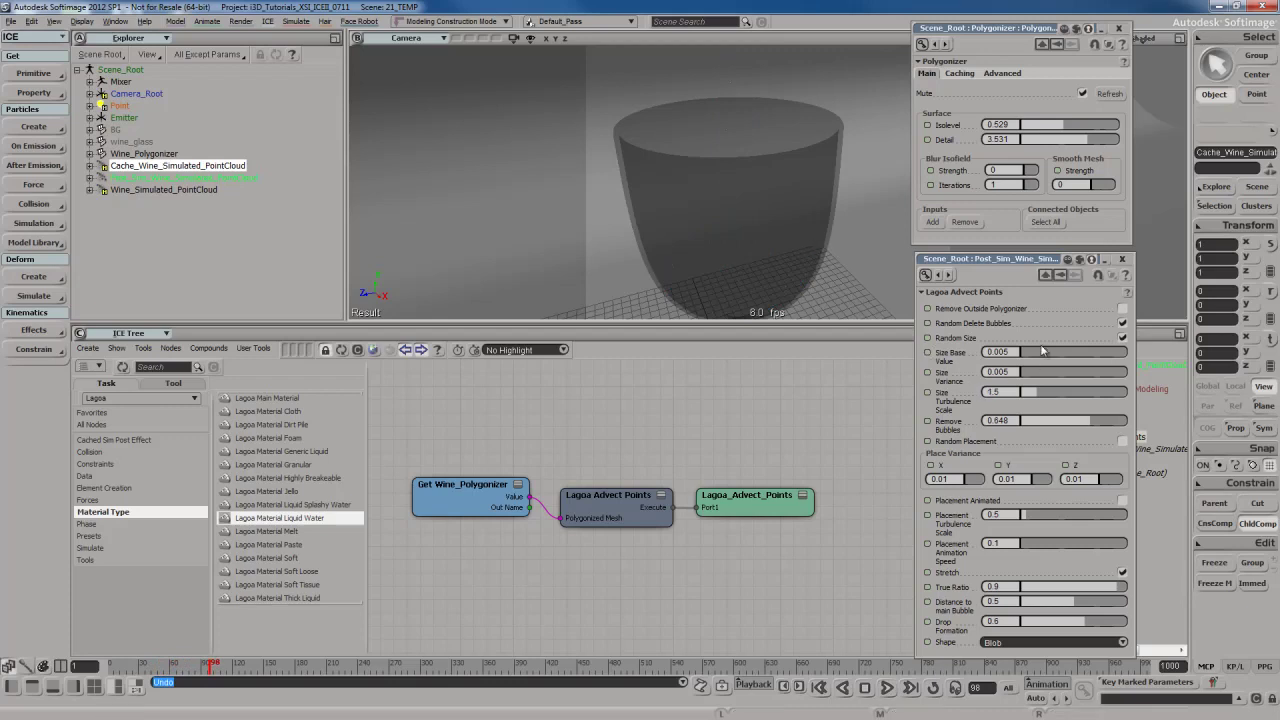
- Try a Size Base Value of 0.001 on Lagoa Advect Points, ending with Remove Outside Polygonizer switched off
click(1123, 309)
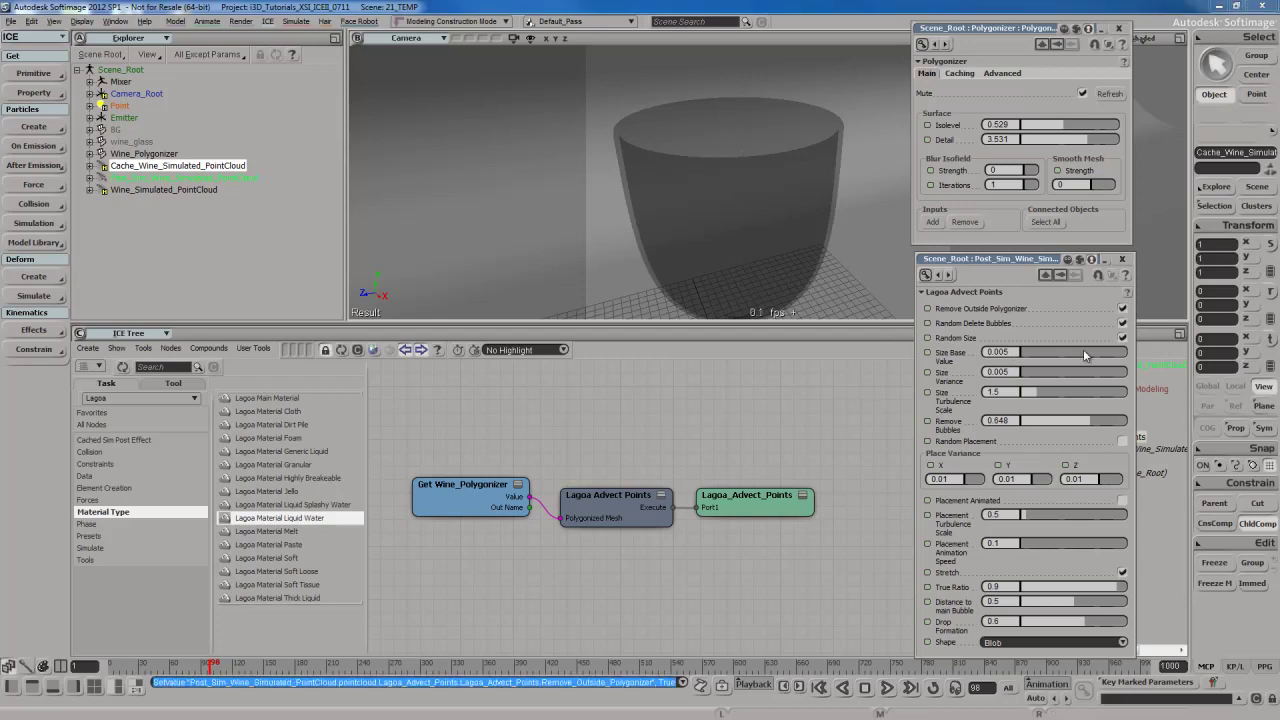
click(998, 352)
text(0.001)
key(Return)
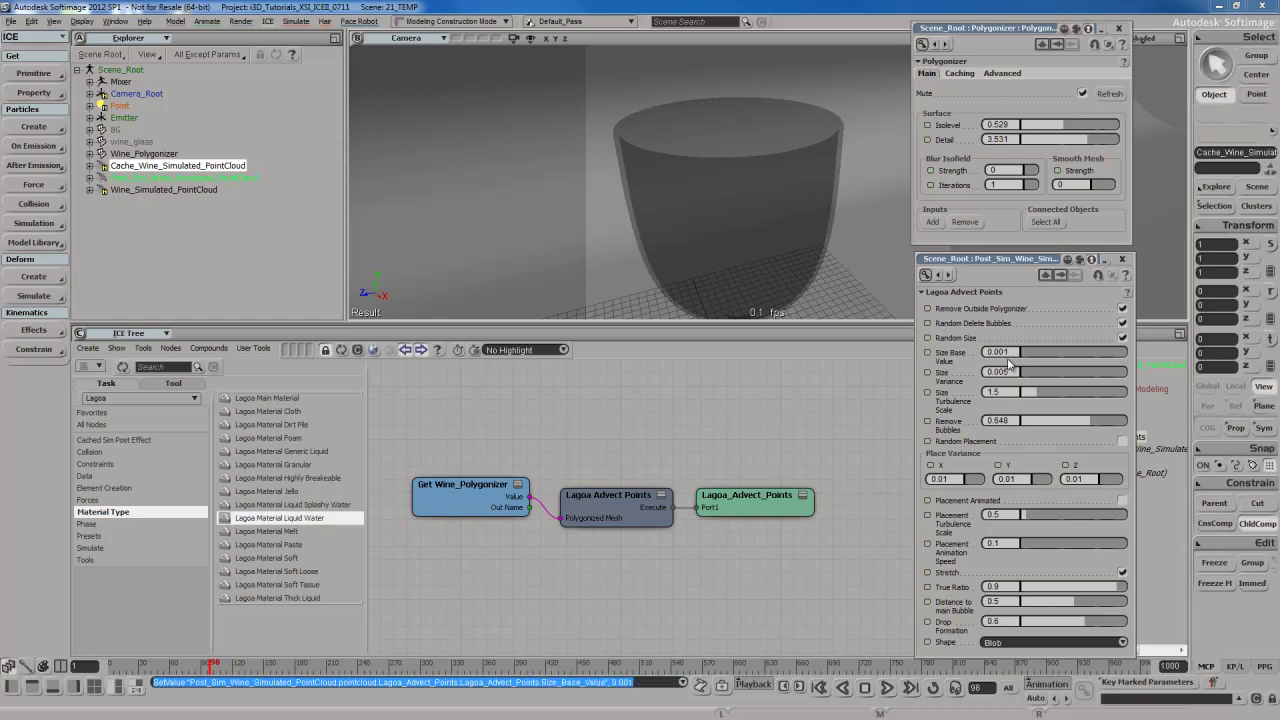
click(1123, 309)
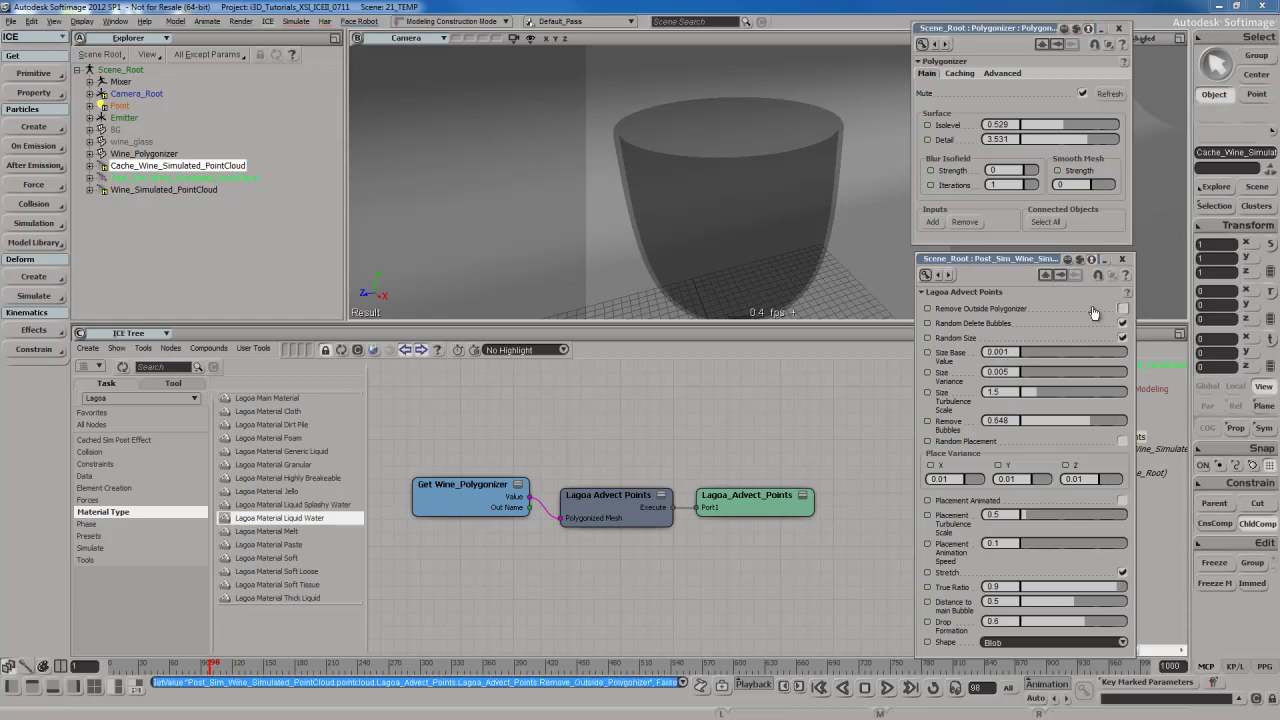
key(s)
scroll(740, 209, up, 5)
scroll(734, 223, down, 5)
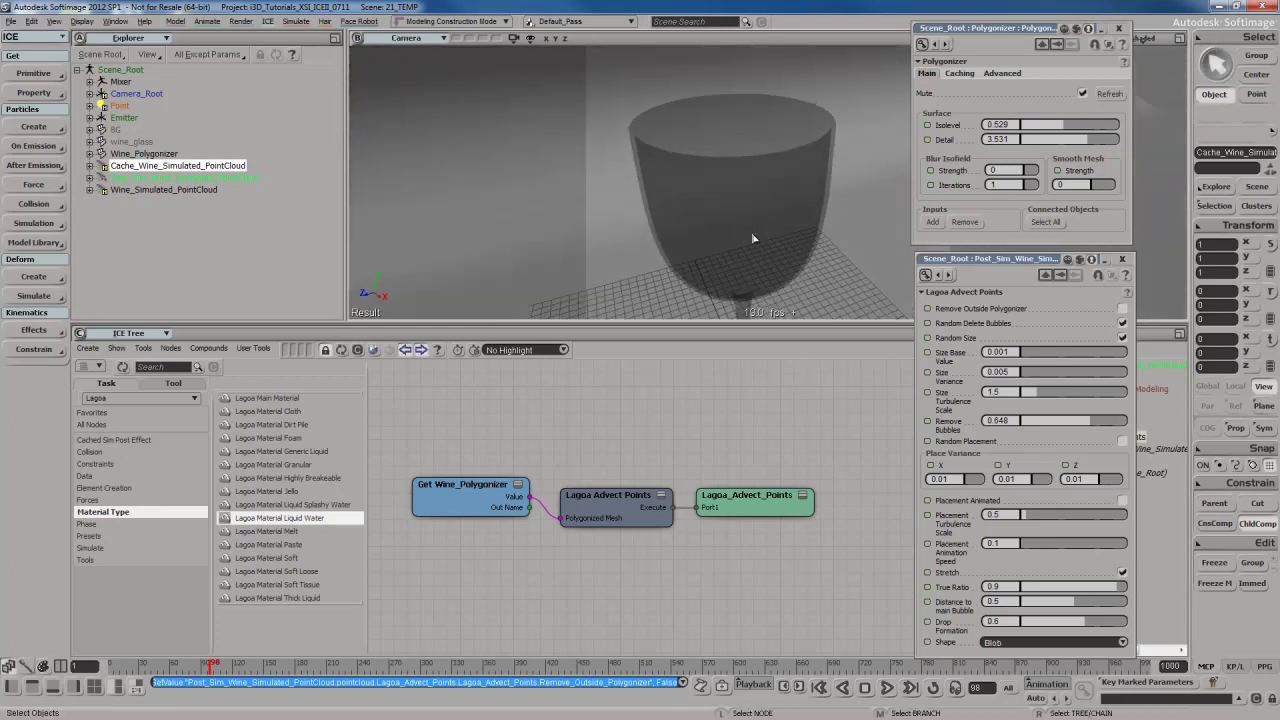
- Set the Lagoa Advect Points Size Base Value to 0.01 and Size Variance to 0.025
click(1000, 352)
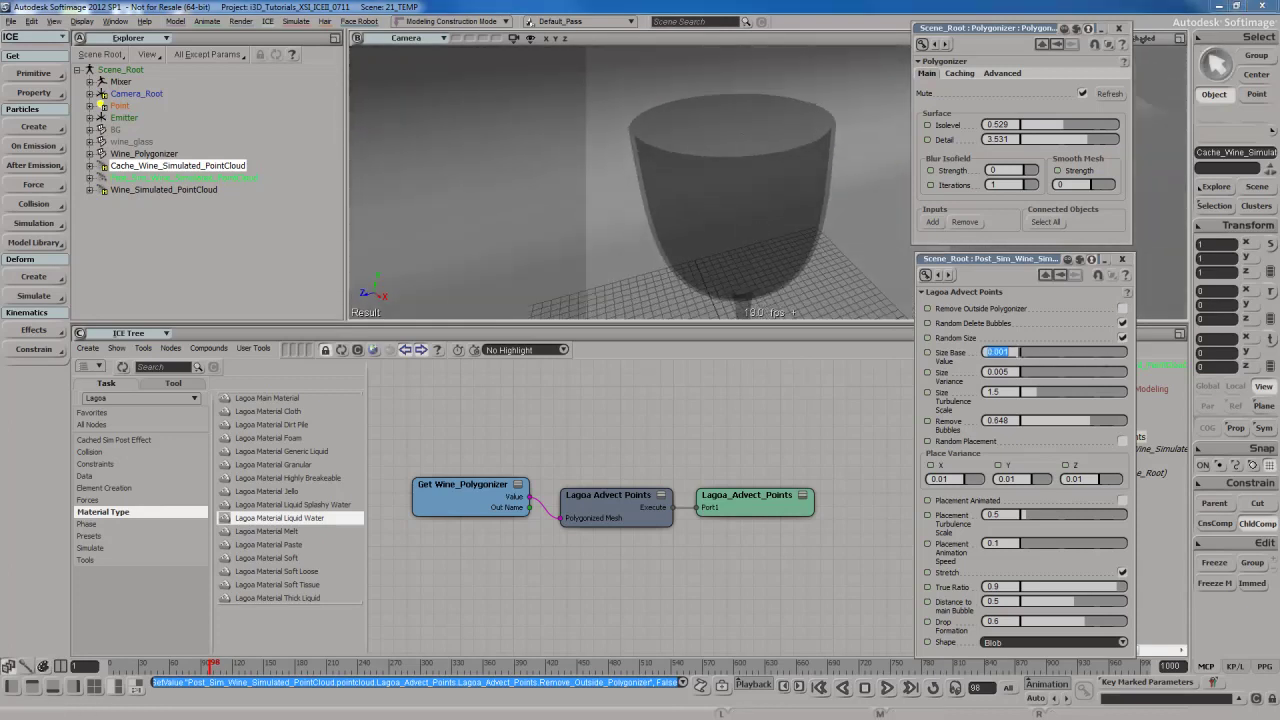
text(0.01)
key(Return)
key(s)
middle_drag(809, 234, 810, 203)
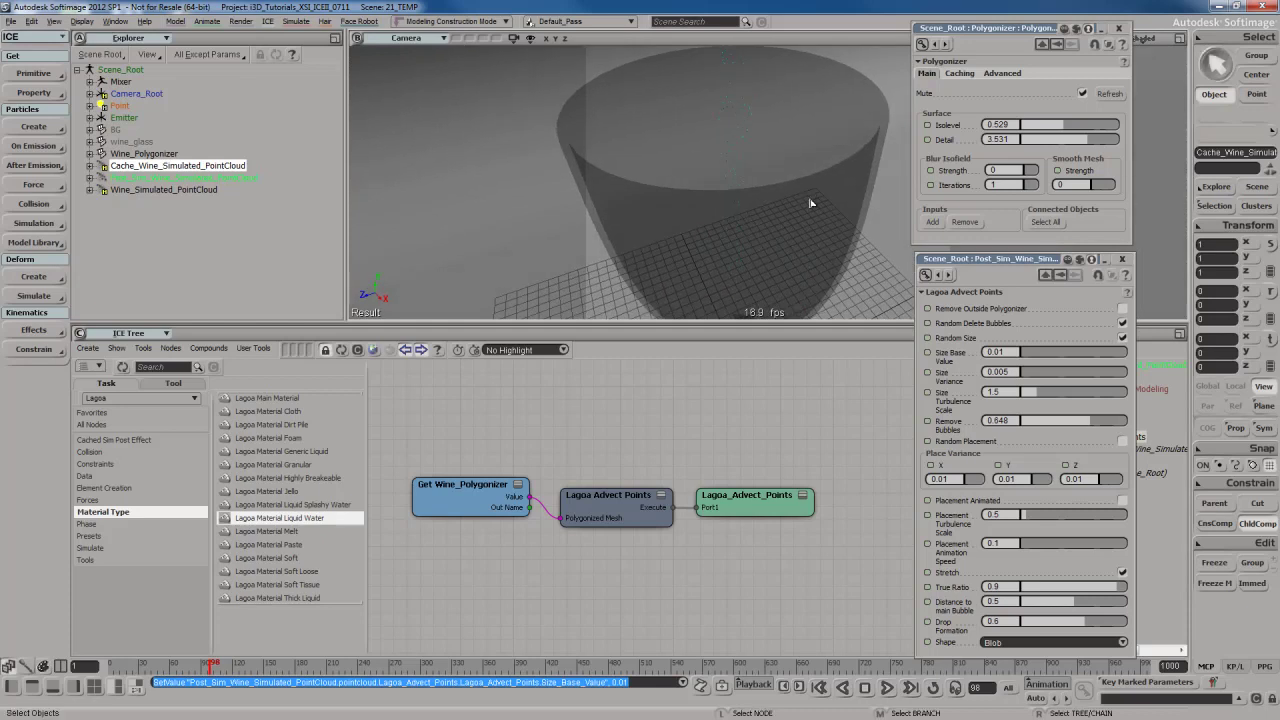
click(1012, 372)
text(0.025)
key(Return)
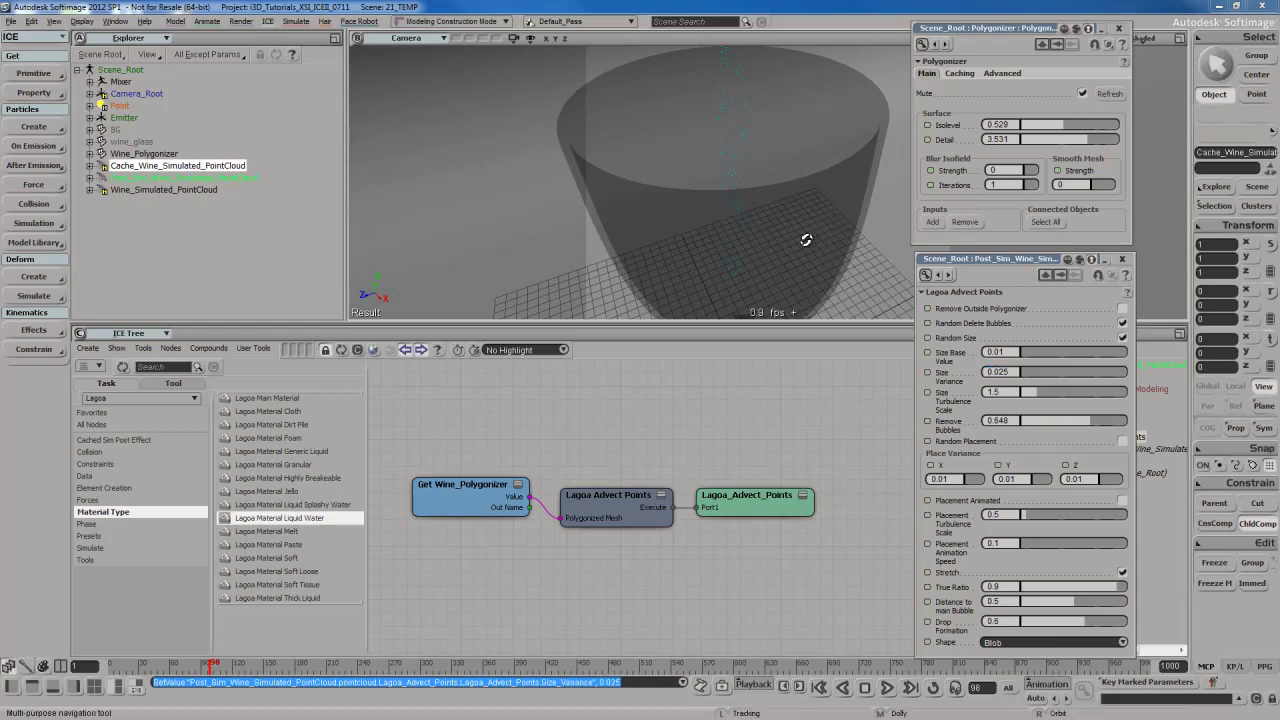
drag(809, 237, 806, 217)
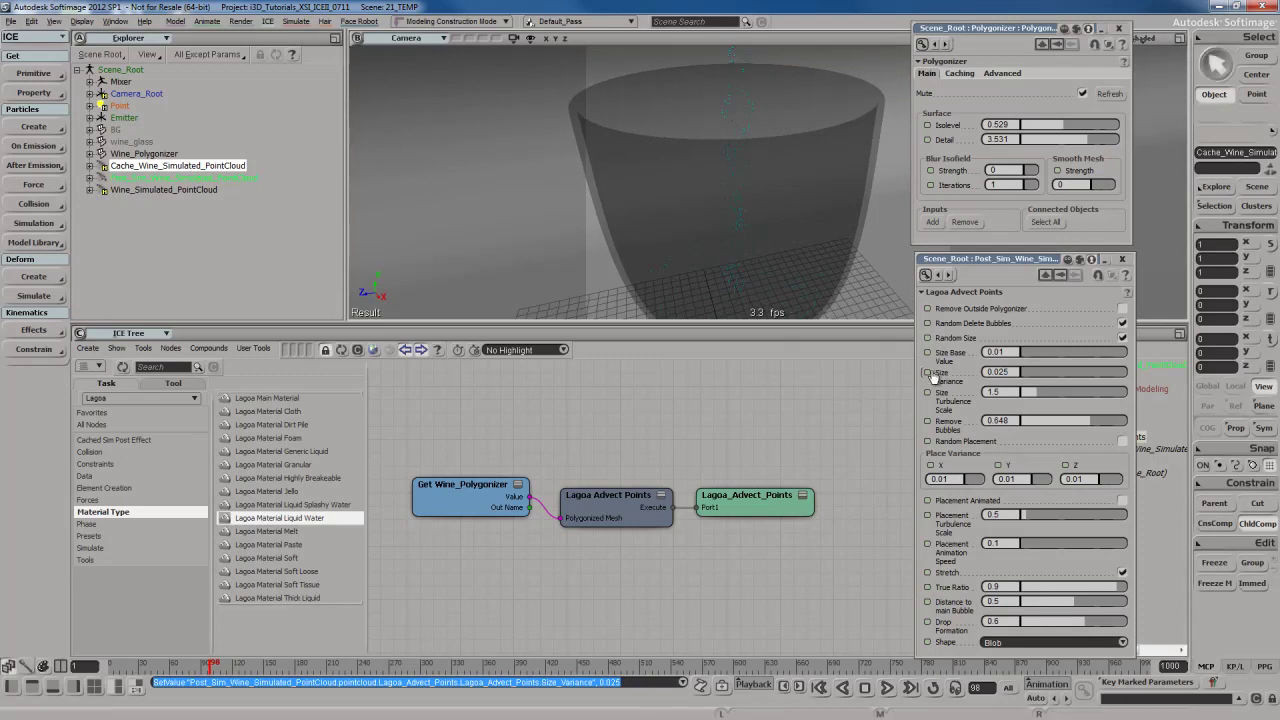
- Switch on Remove Outside Polygonizer, unmute the Polygonizer and play the simulation from the first frame
click(1122, 309)
key(F10)
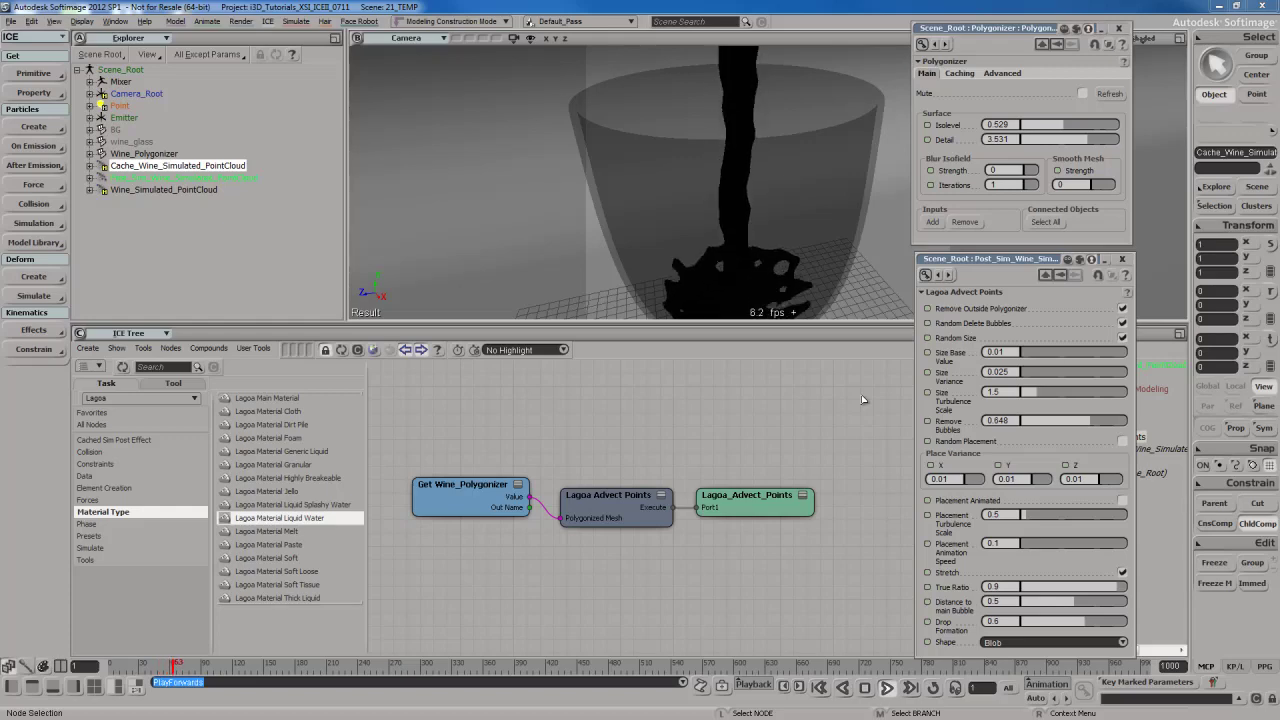
- Show the Camera view in wireframe at frame 71, close up on the falling wine stream
key(4)
key(s)
scroll(787, 191, up, 5)
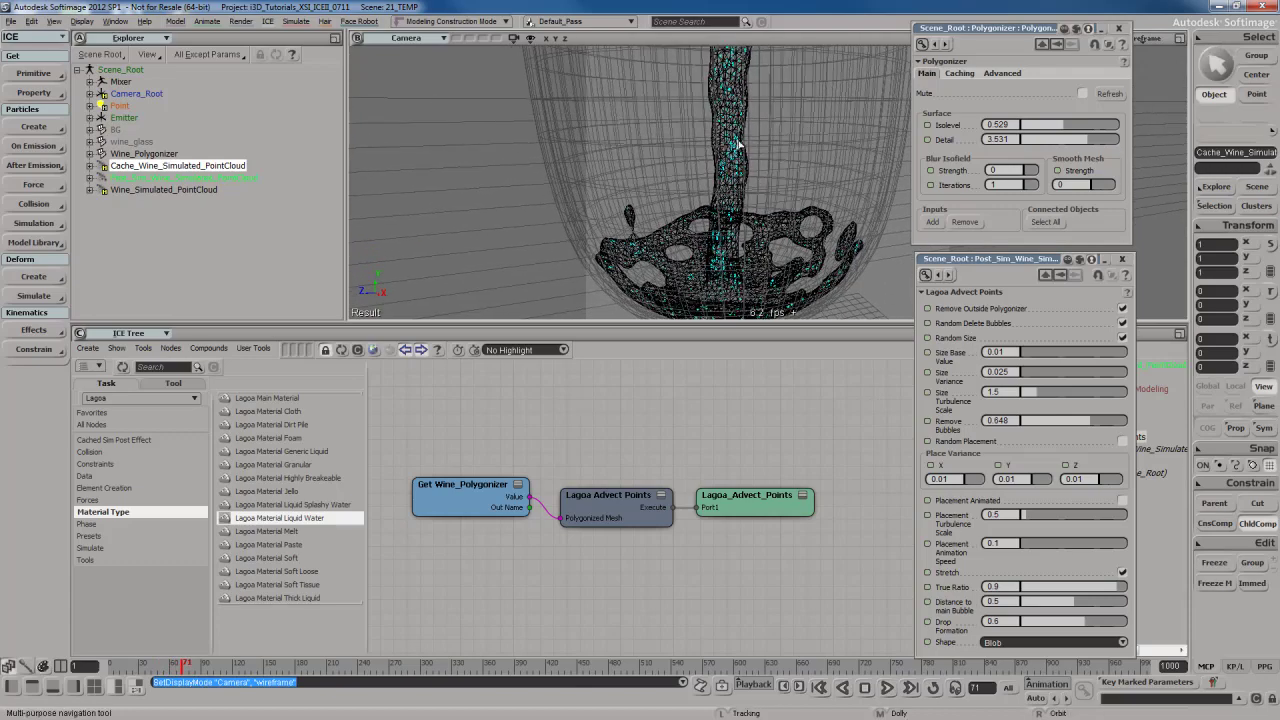
right_drag(729, 234, 762, 161)
scroll(762, 161, up, 5)
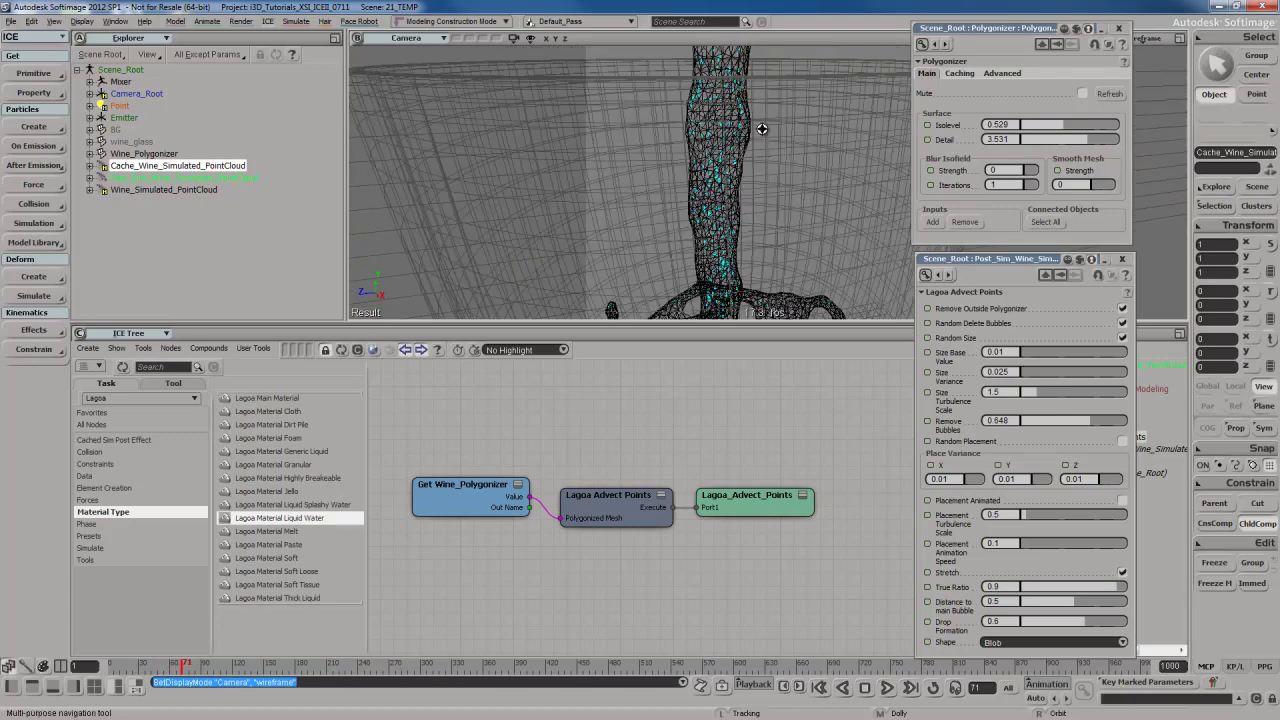
- Render a region around the wine stream to examine the bubbles inside it, and leave the render region
key(q)
drag(634, 66, 826, 306)
key(space)
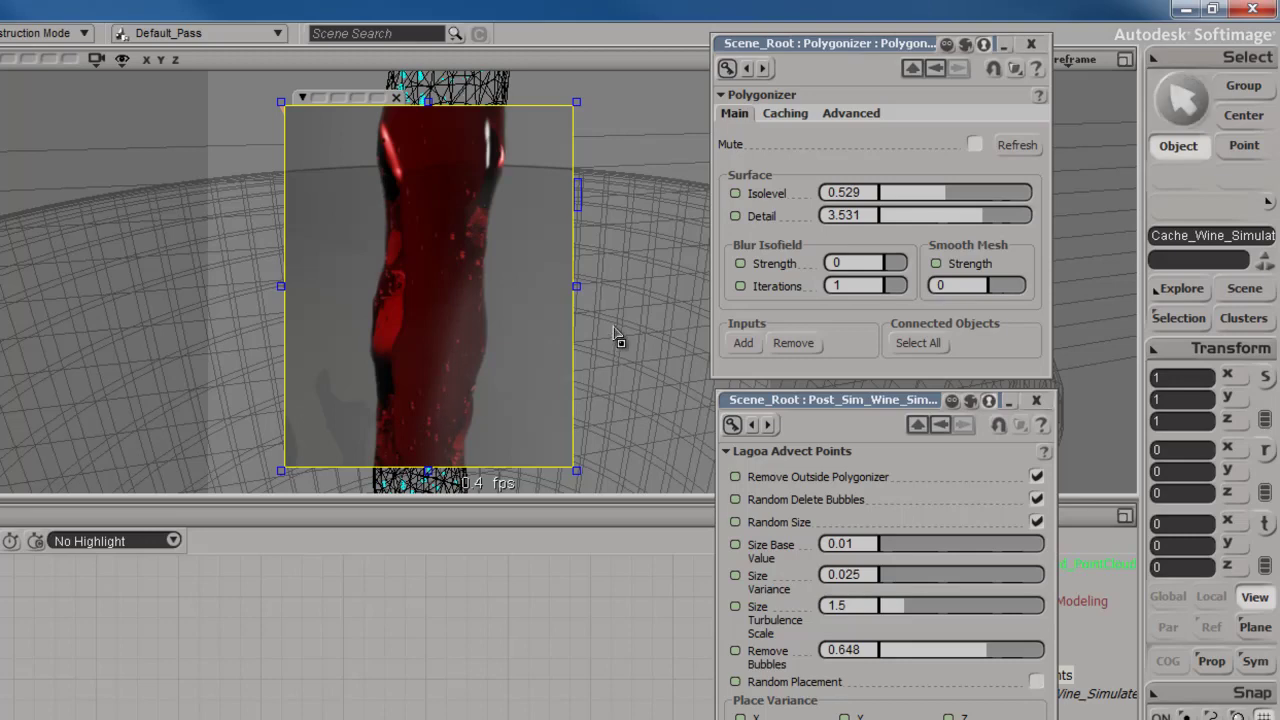
key(q)
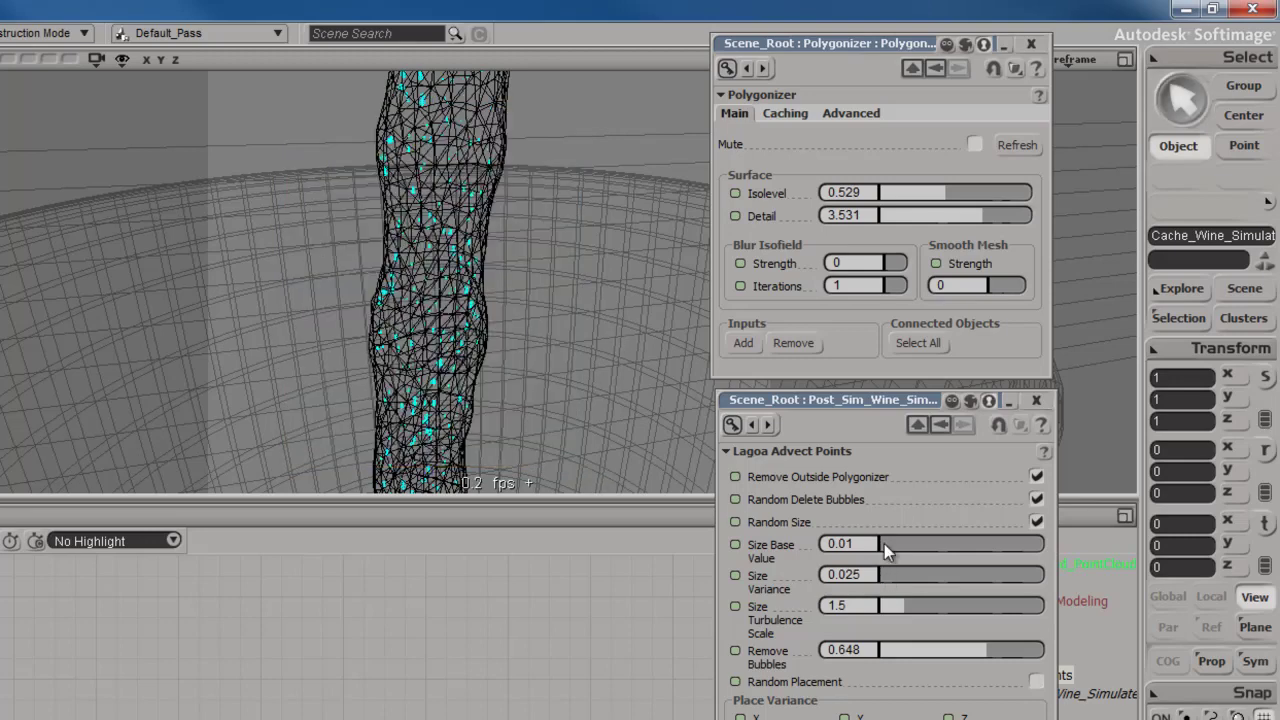
- Try a Size Base Value of 0.265 for the bubbles and render the stream region with it
drag(884, 544, 889, 544)
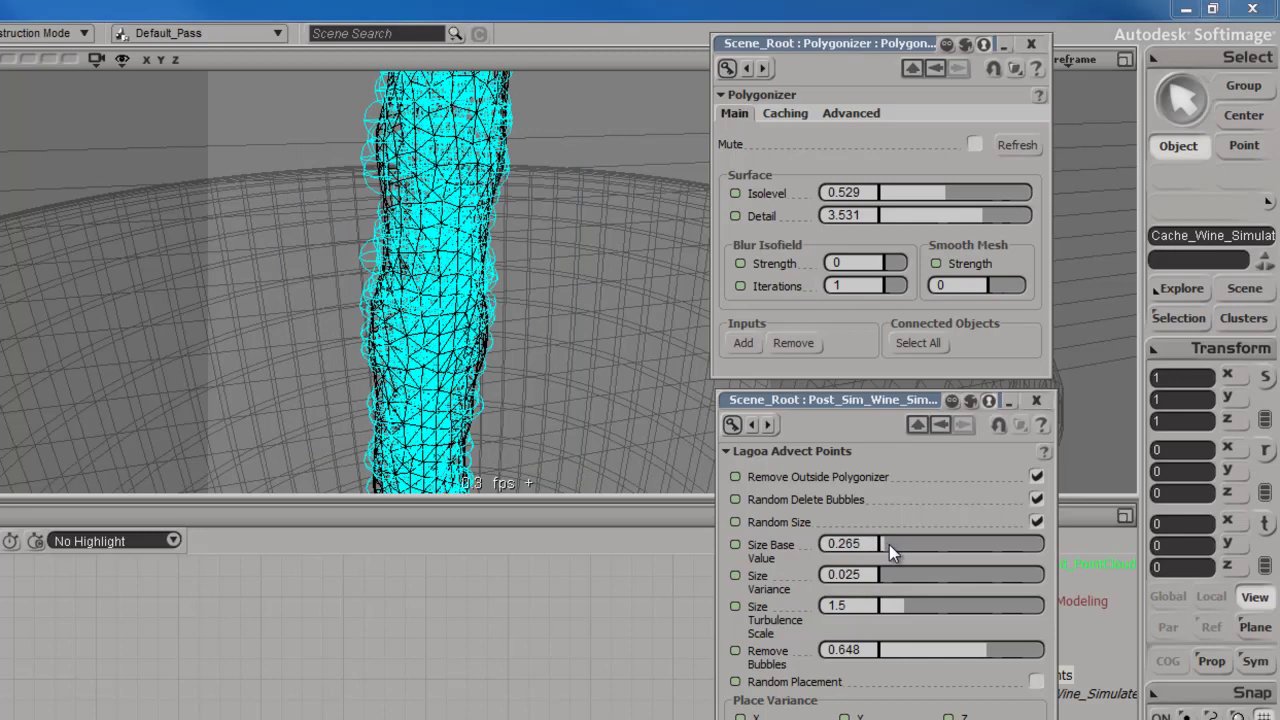
key(q)
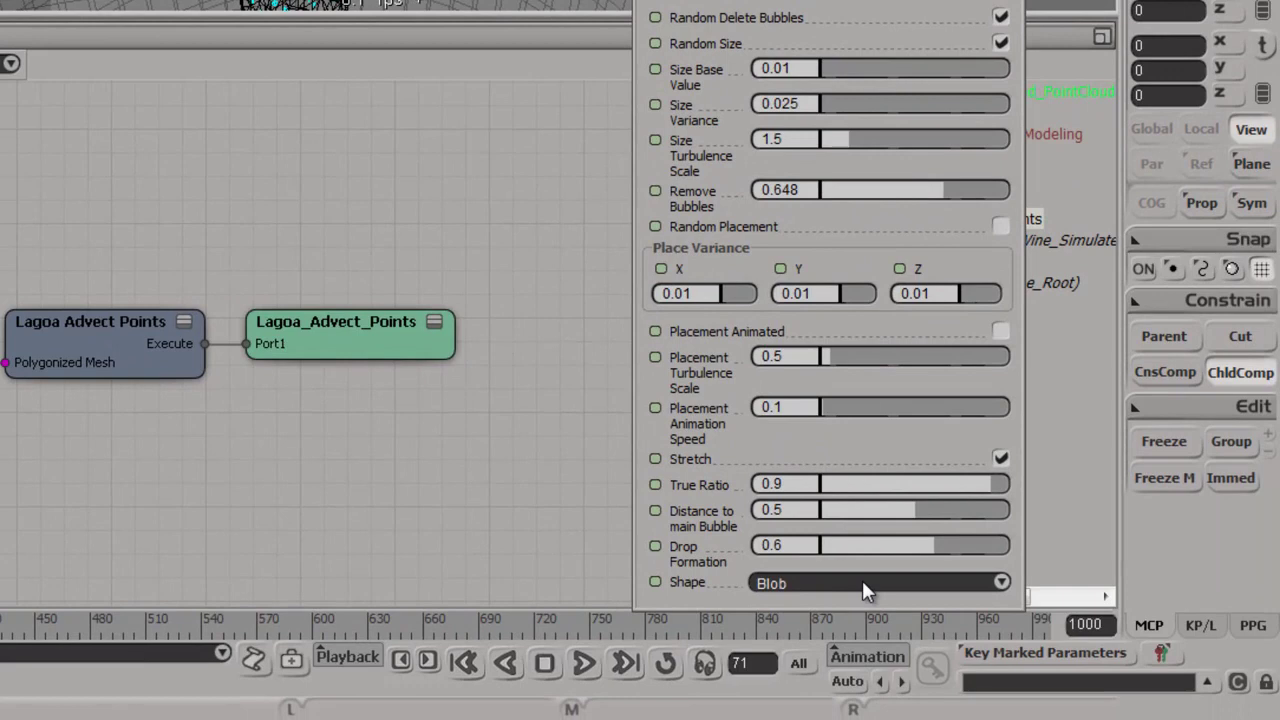
- Choose Blob as the bubble Shape on Lagoa Advect Points and set Remove Bubbles to 0.673
click(804, 581)
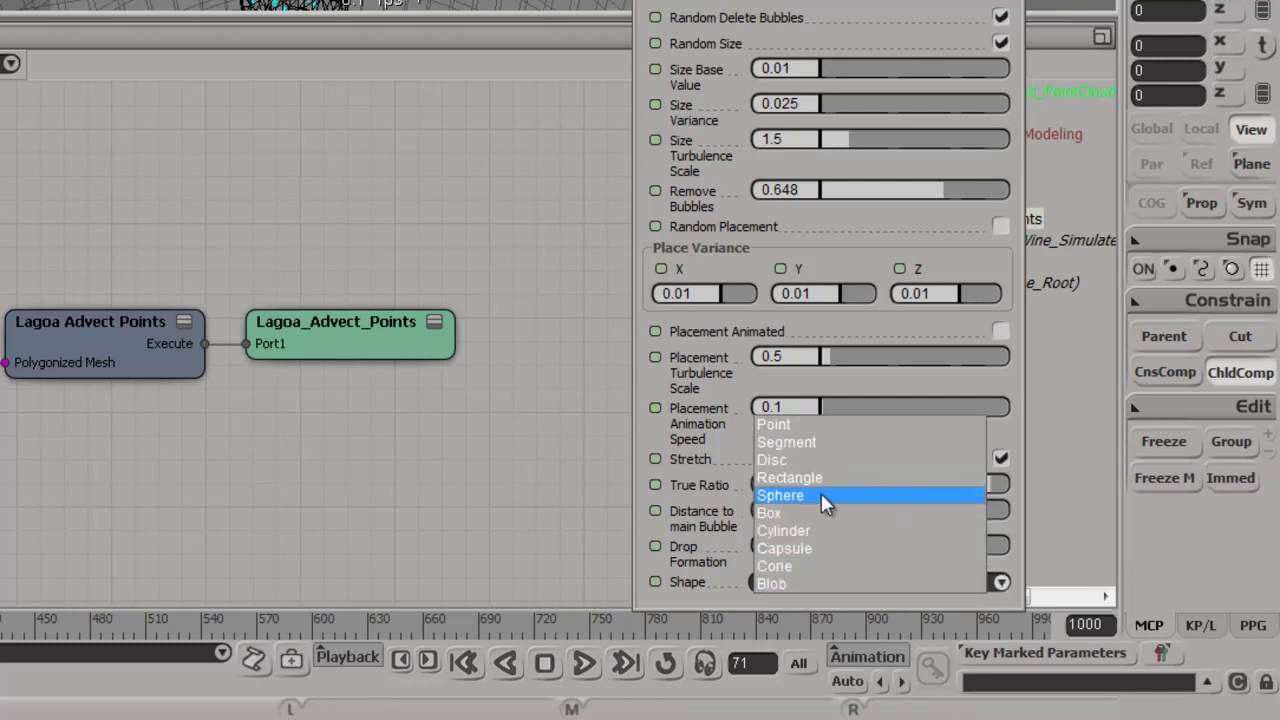
click(811, 582)
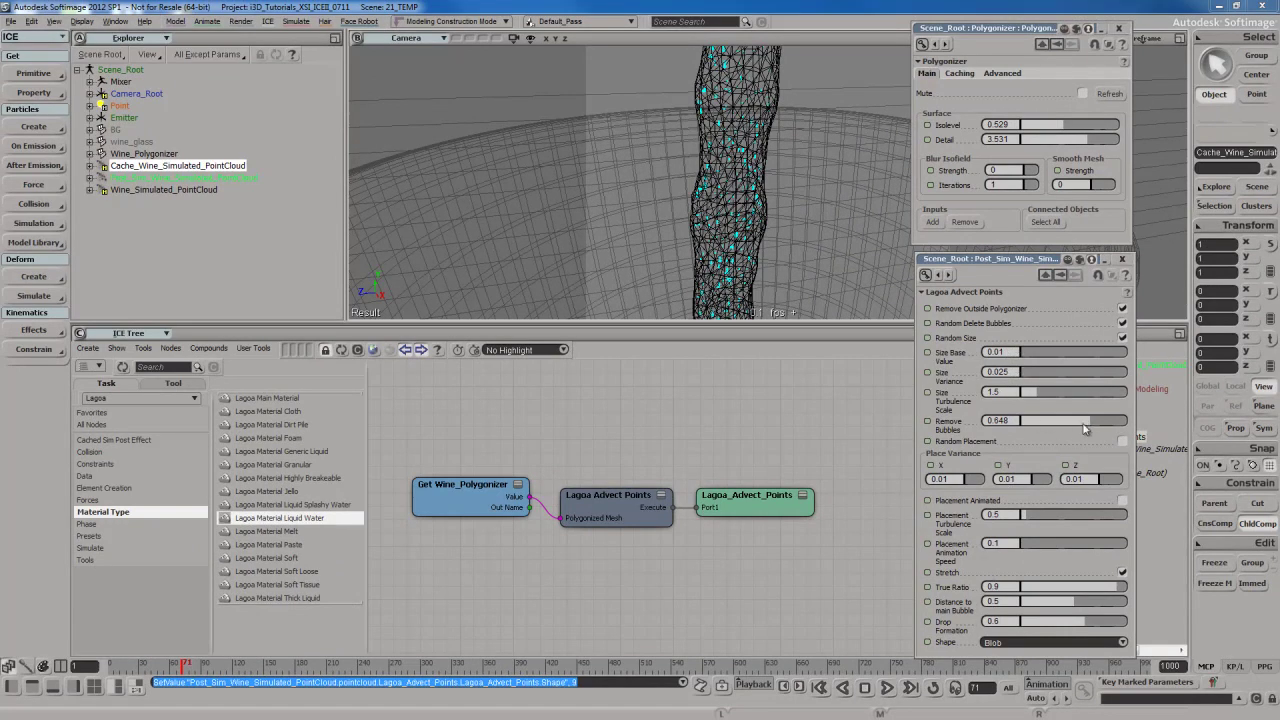
drag(1090, 425, 1027, 428)
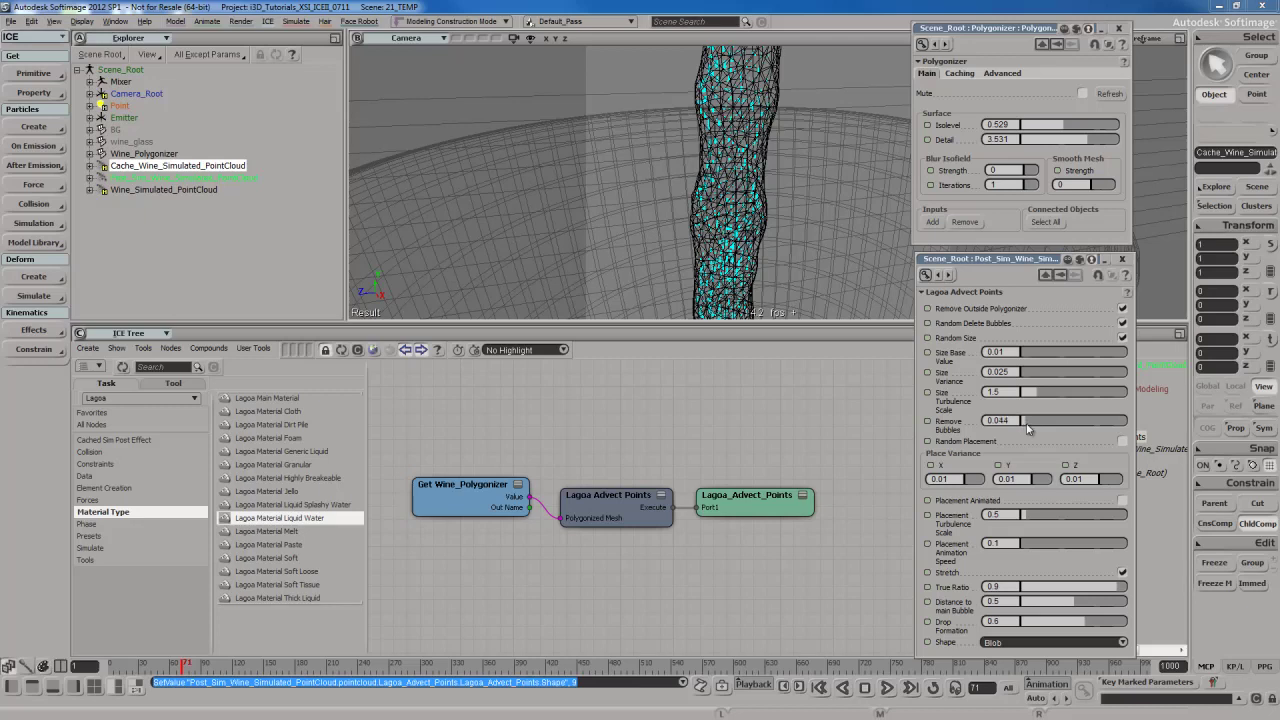
drag(1027, 428, 1093, 428)
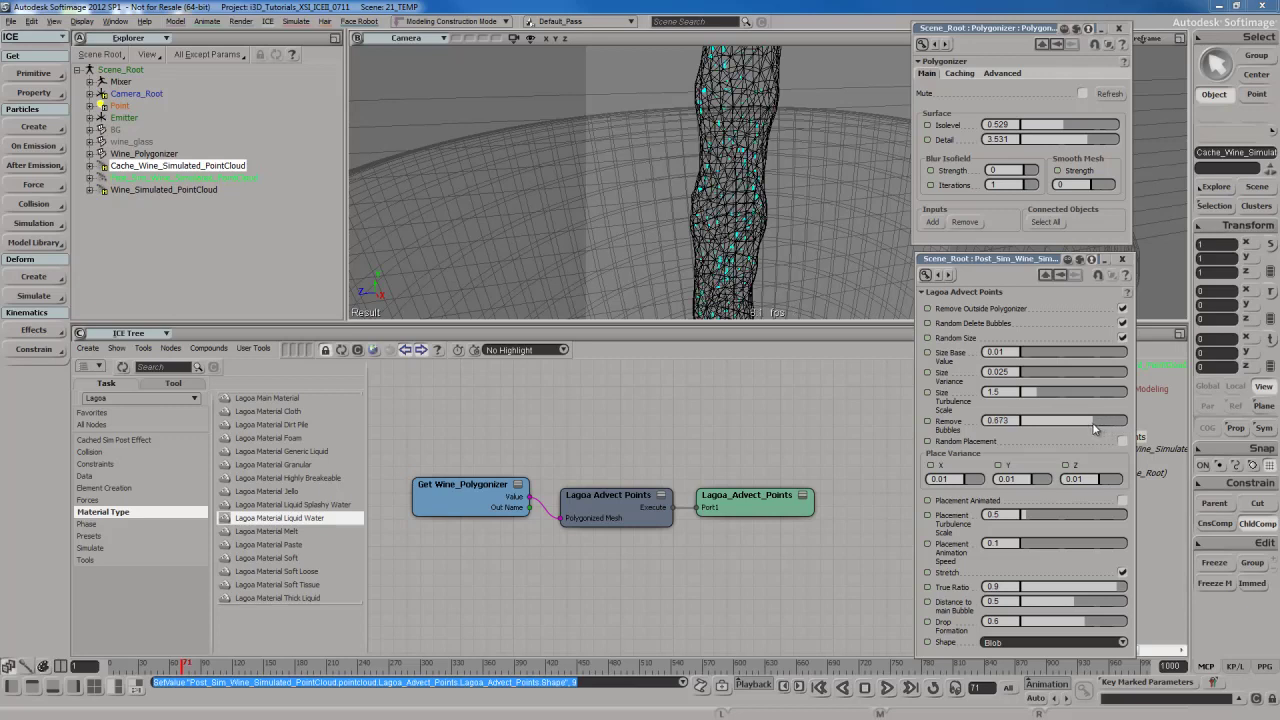
drag(1094, 428, 1094, 428)
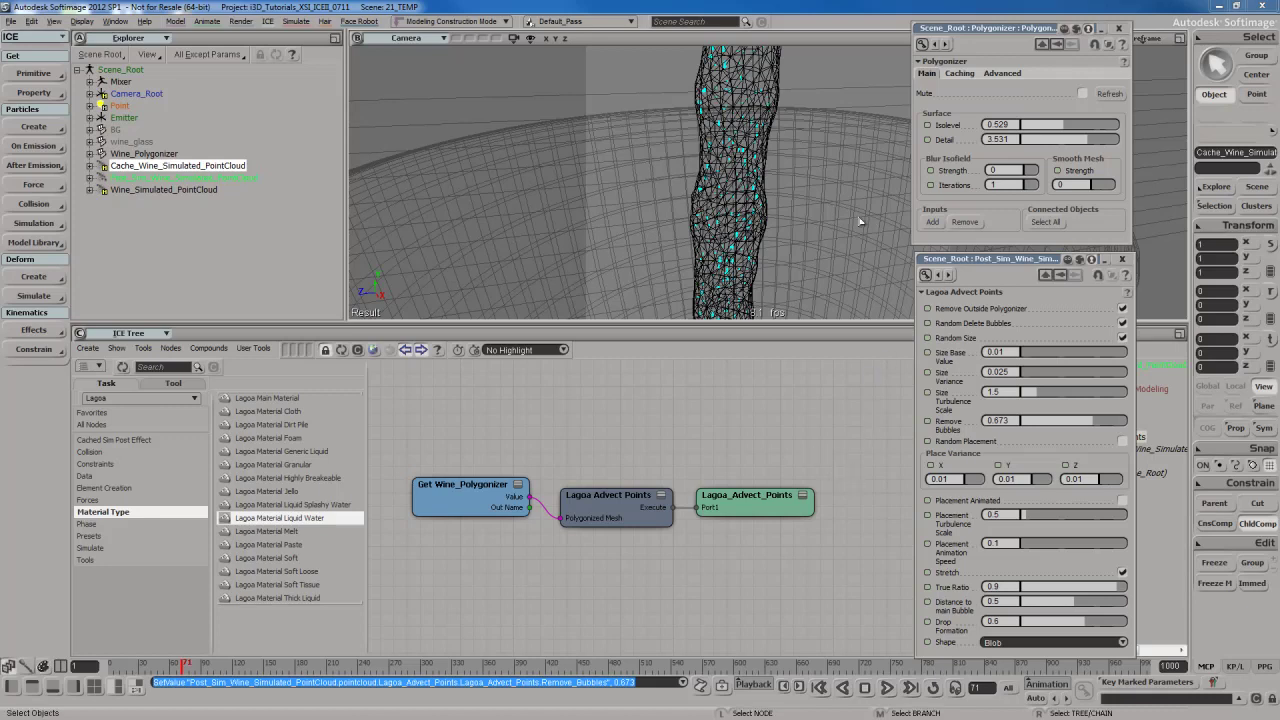
- Select Post_Sim_Wine_Simulated_PointCloud and inspect its current material in the Render Tree
click(716, 250)
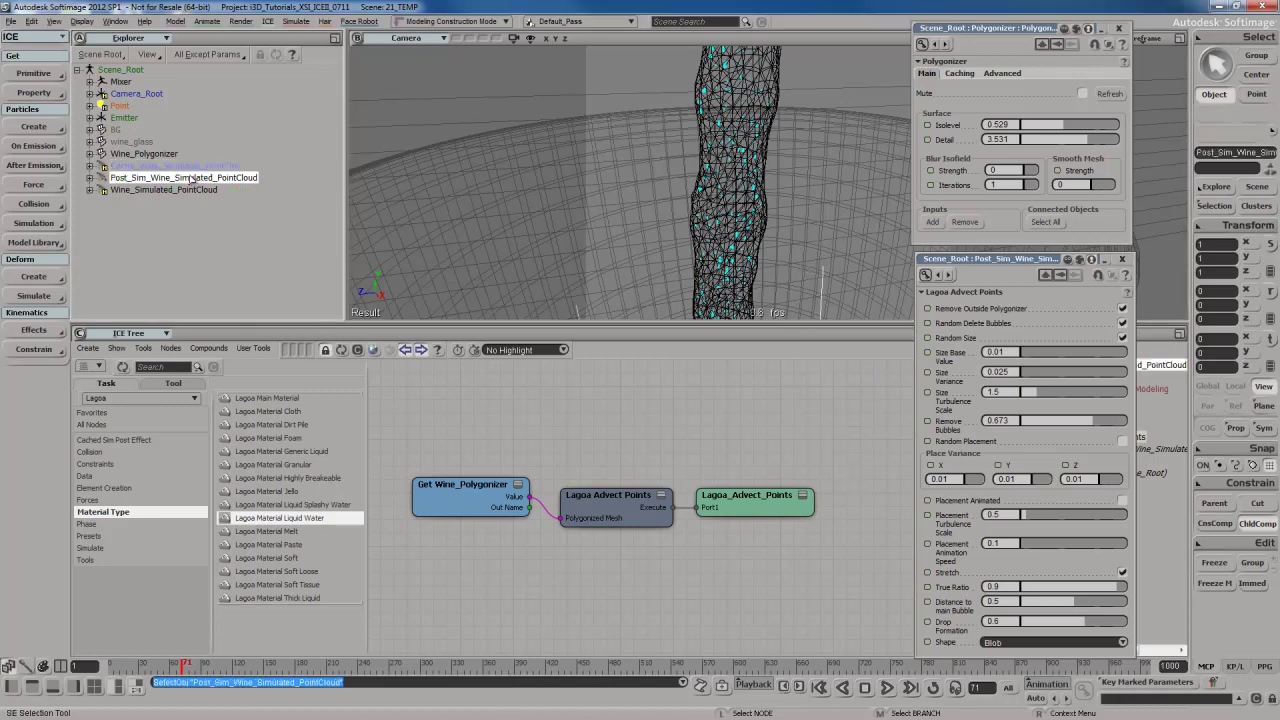
key(7)
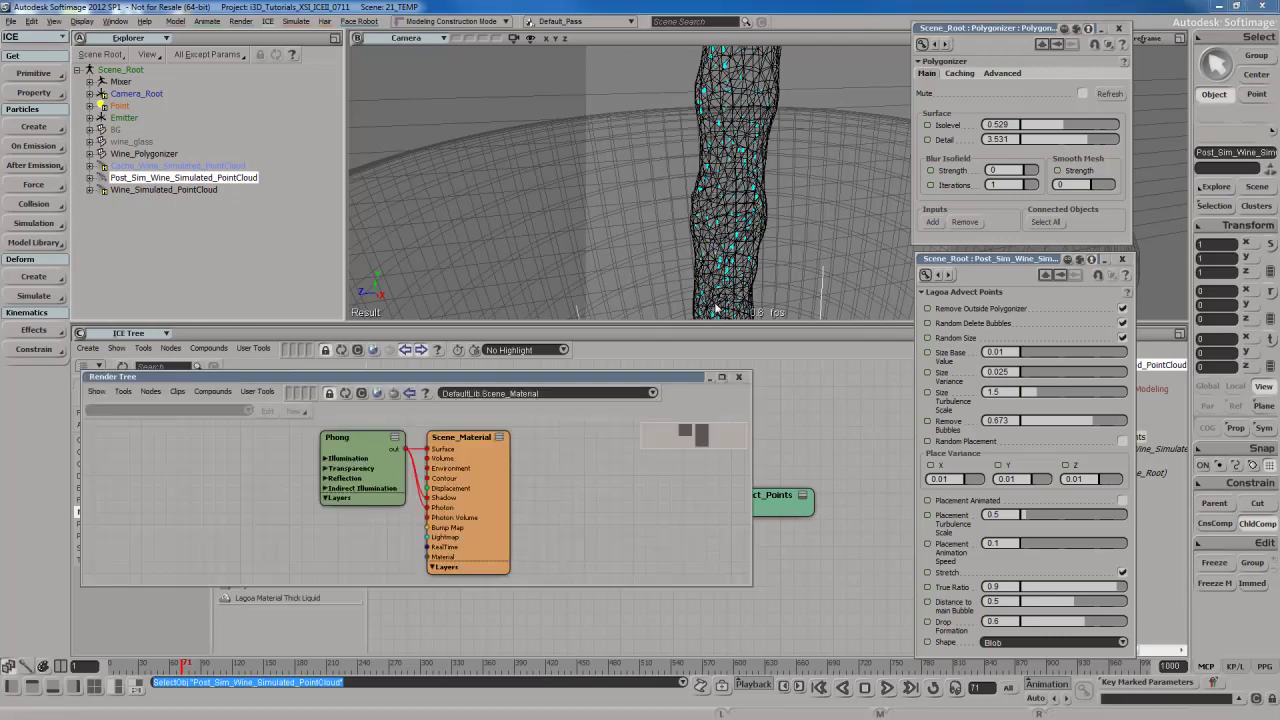
click(370, 452)
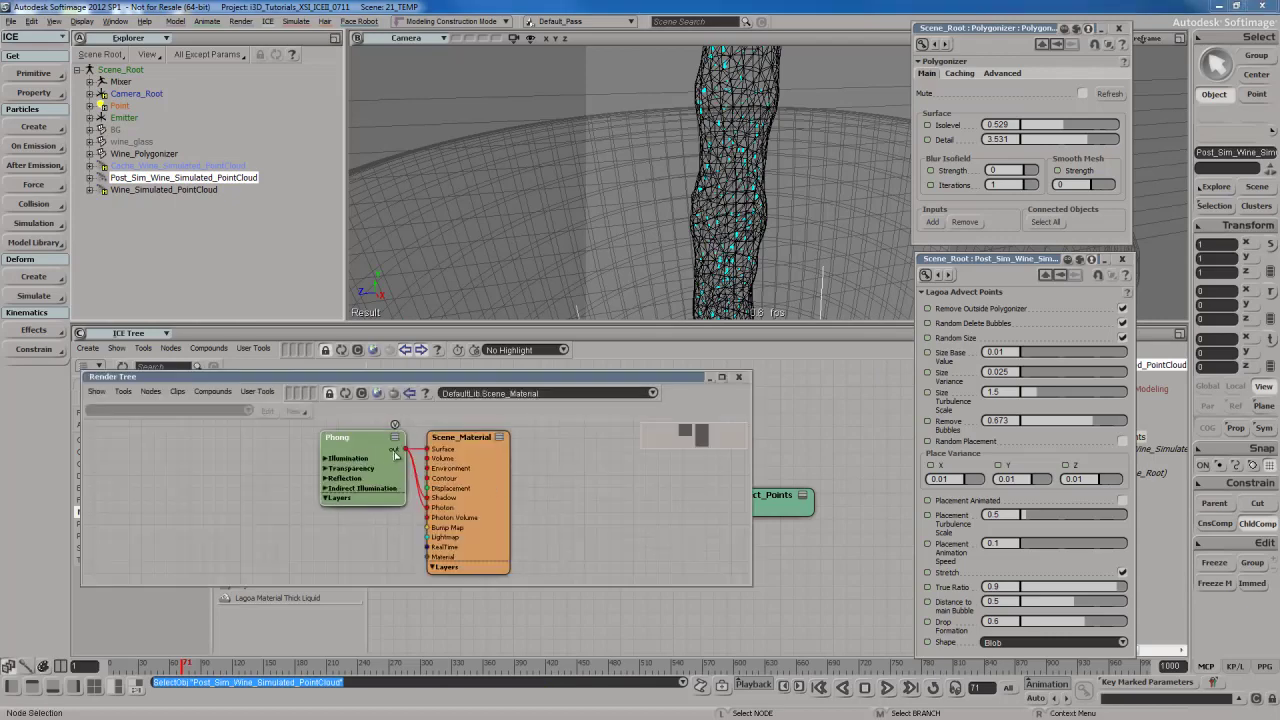
click(738, 377)
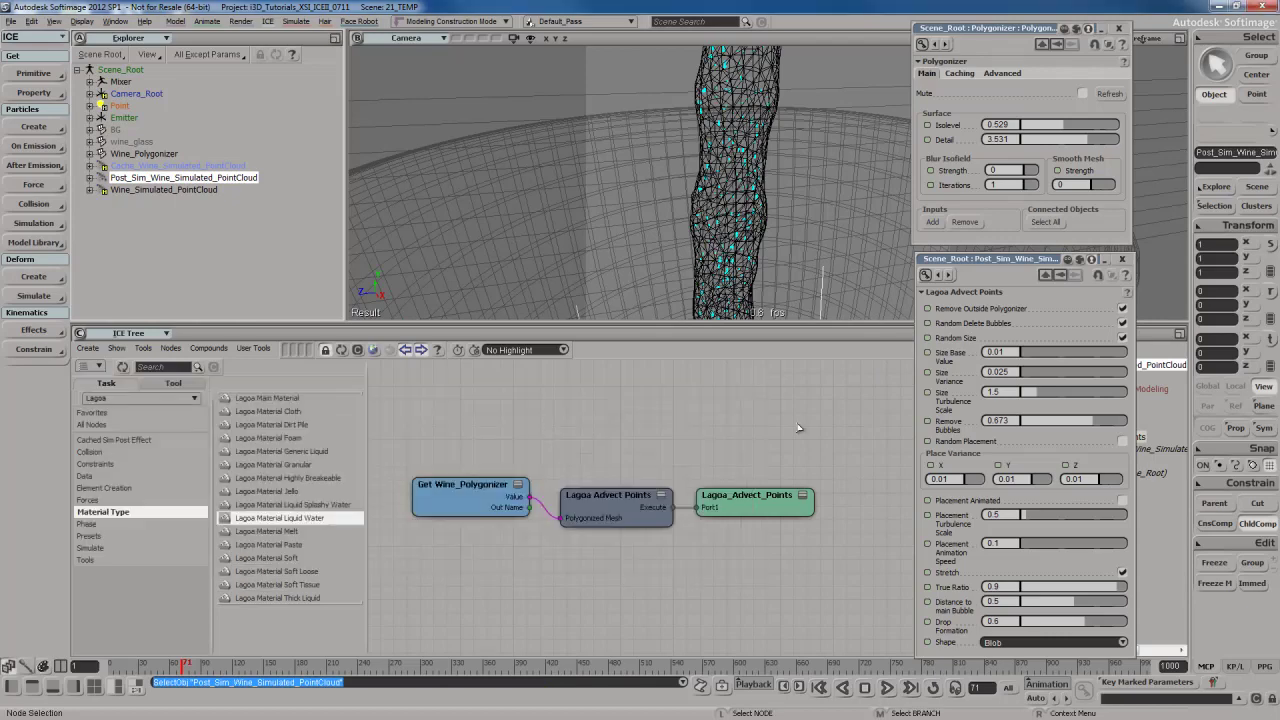
- Assign the Wine_Bubbles material from the Material Manager to Post_Sim_Wine_Simulated_PointCloud
key(ctrl+7)
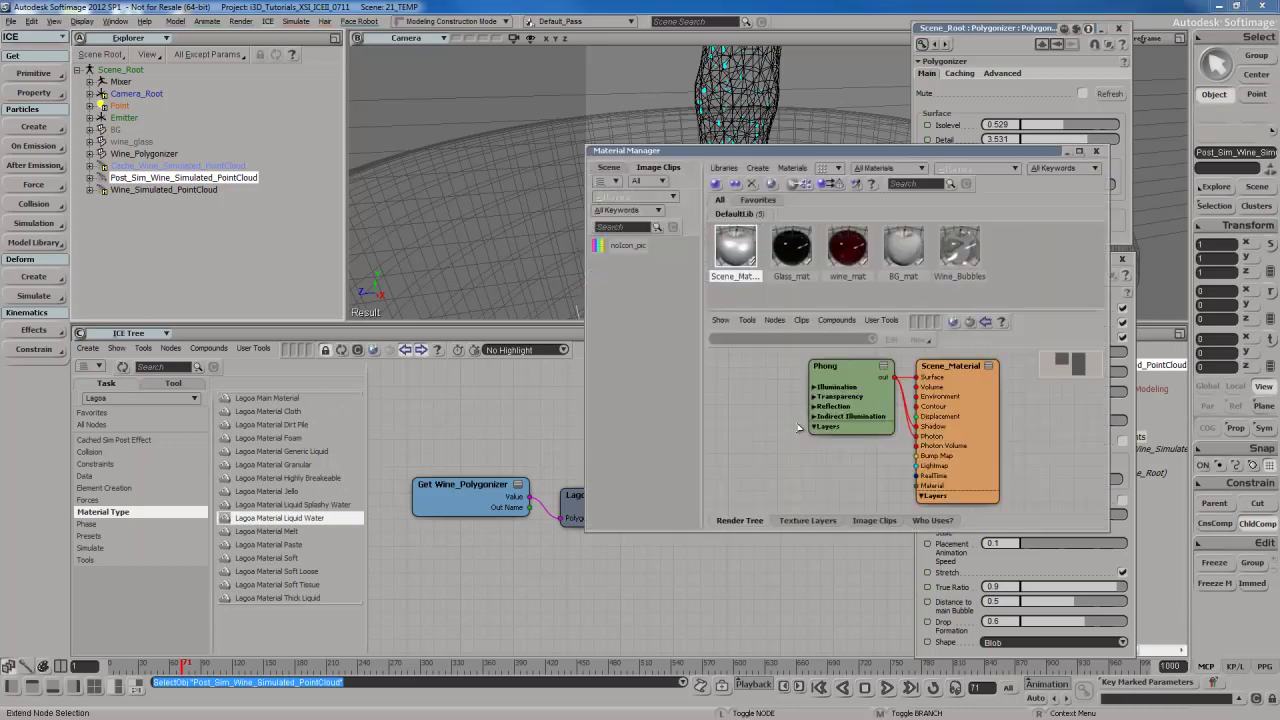
click(983, 260)
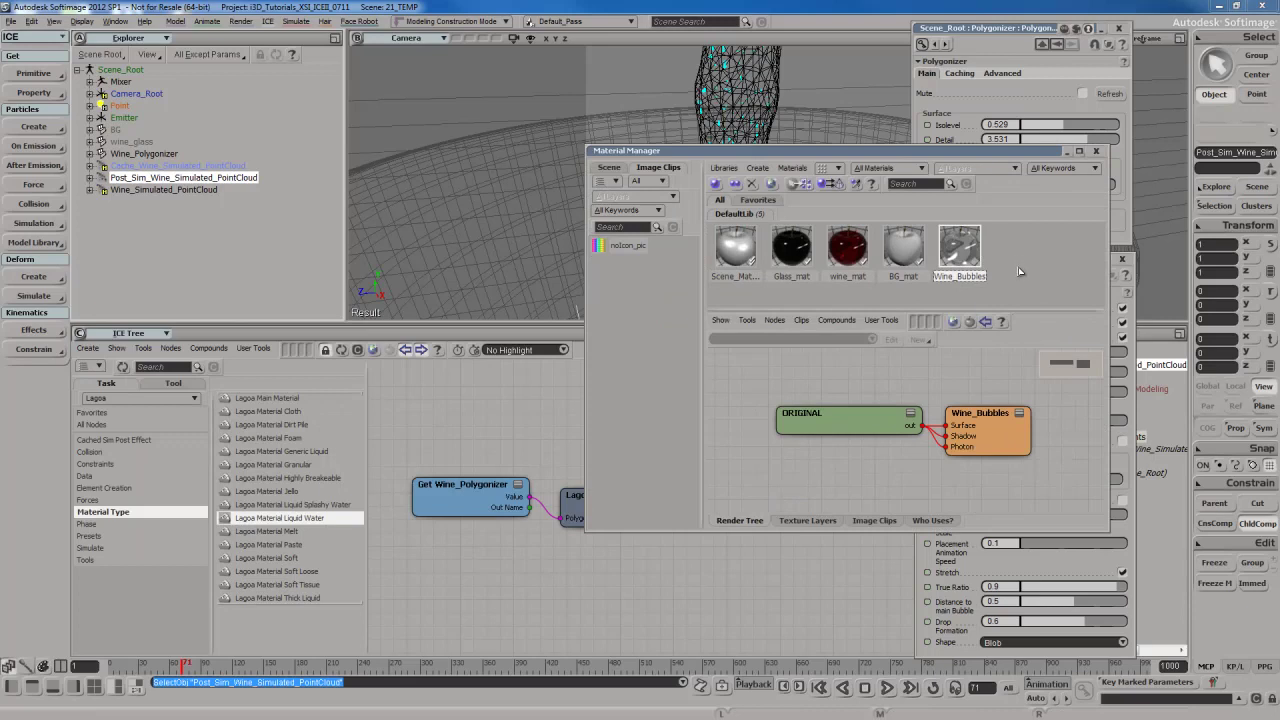
right_click(966, 251)
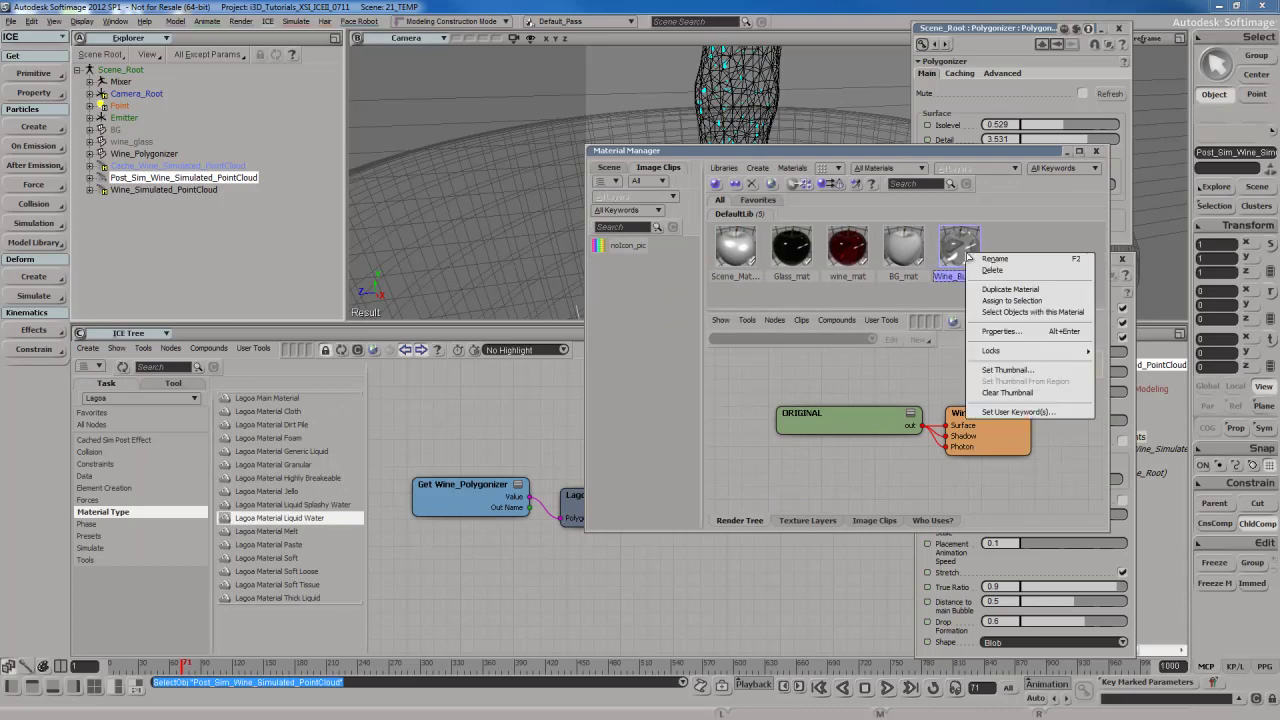
click(1018, 302)
click(1096, 151)
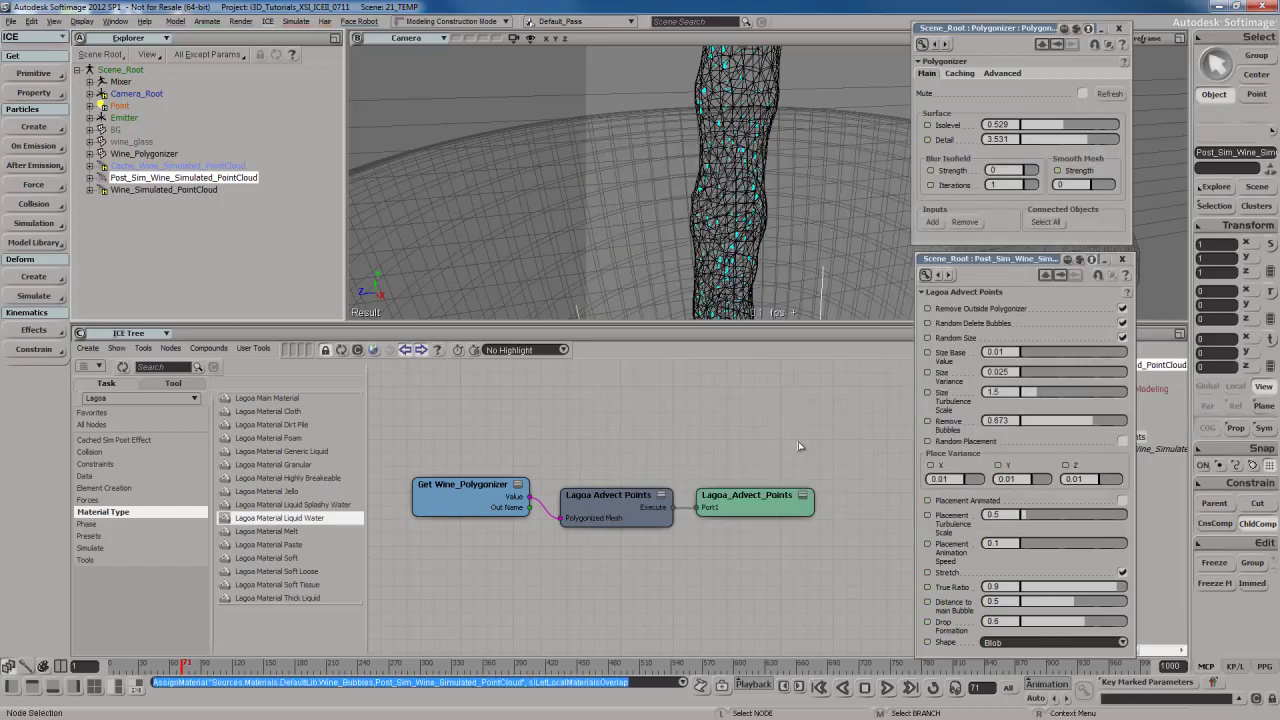
- Render a region around the falling wine stream to check the bubbles with their new material, and leave the render region
key(q)
drag(637, 62, 822, 318)
key(space)
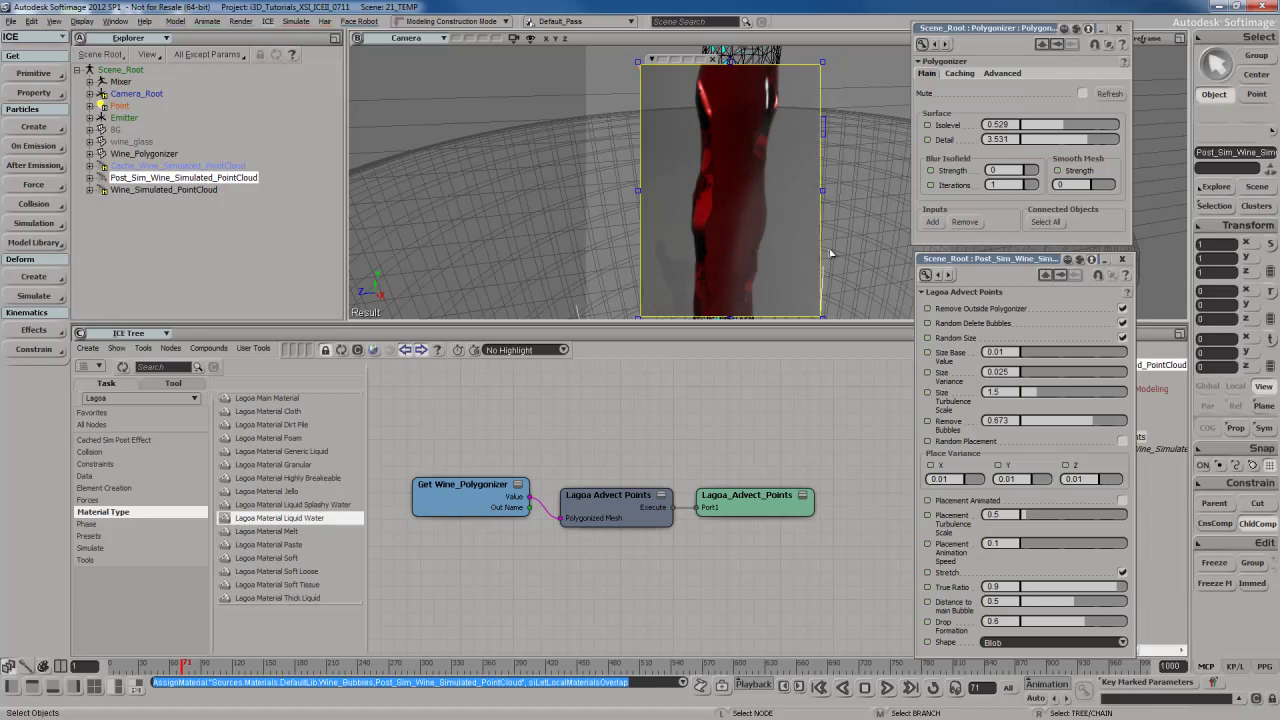
key(q)
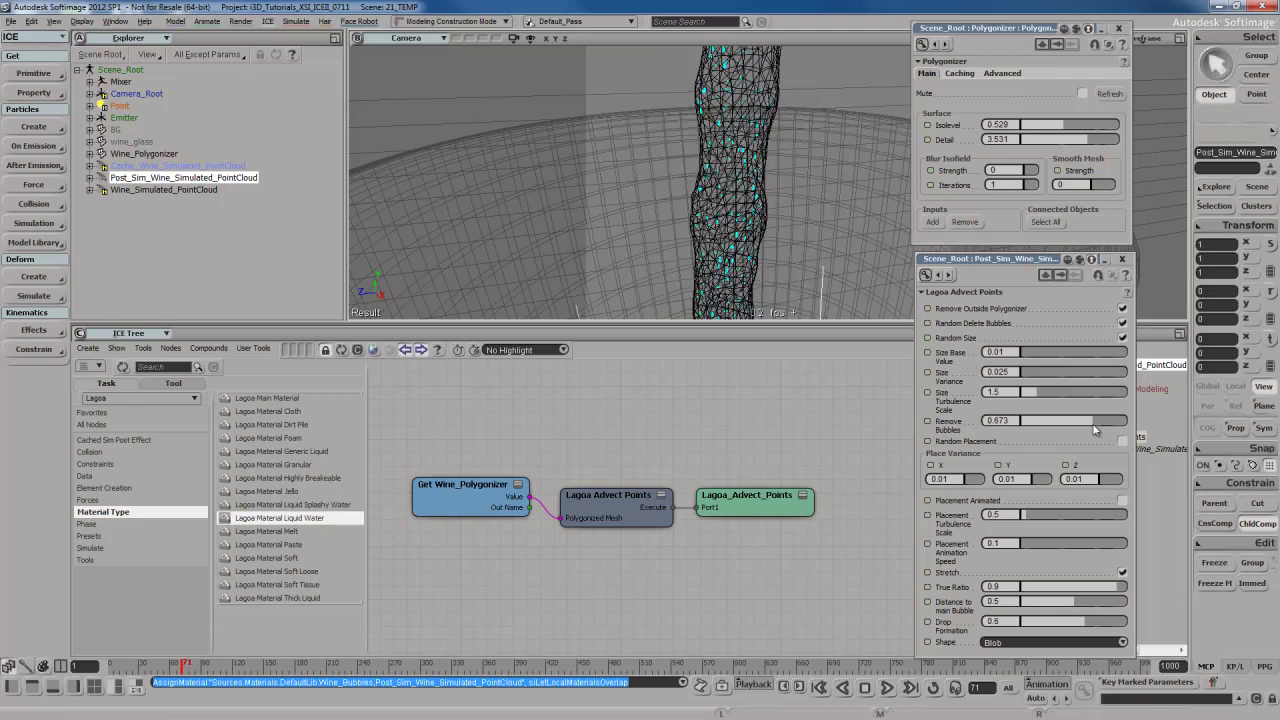
- Try a Remove Bubbles value of 0.025 on Lagoa Advect Points and render the stream region with it
drag(1091, 420, 1034, 428)
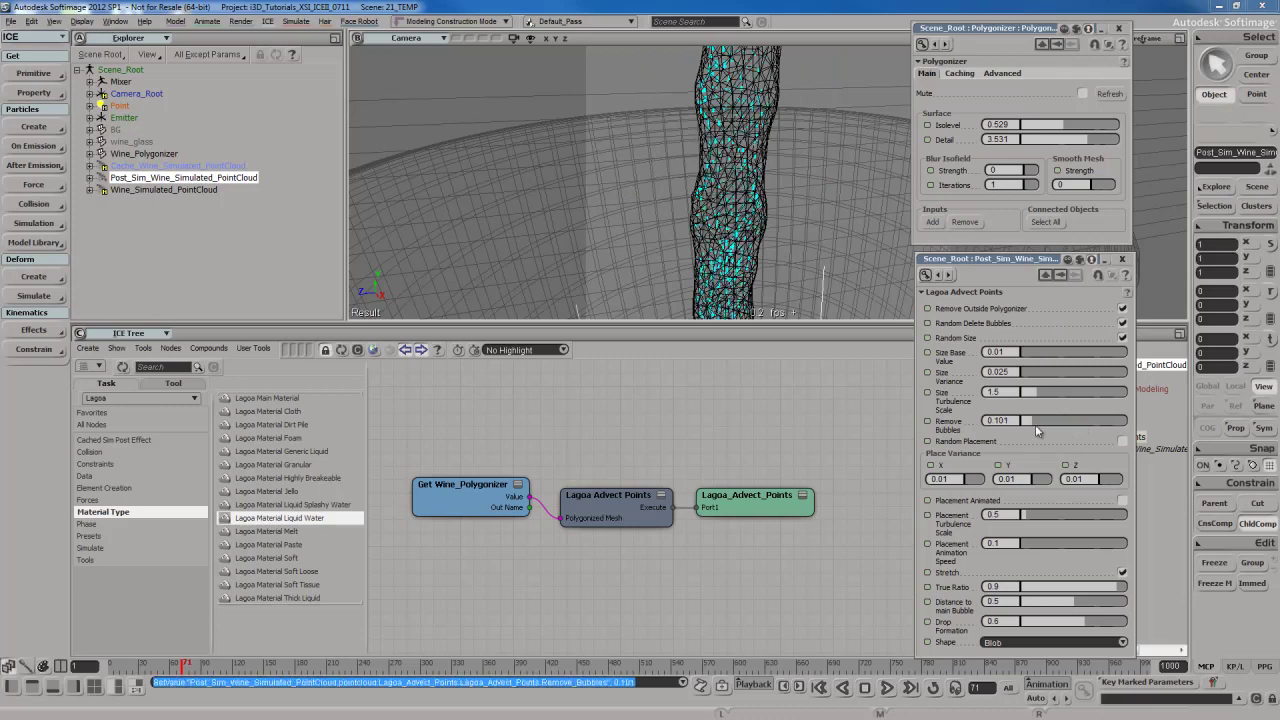
drag(1044, 425, 1025, 427)
key(q)
drag(673, 115, 823, 301)
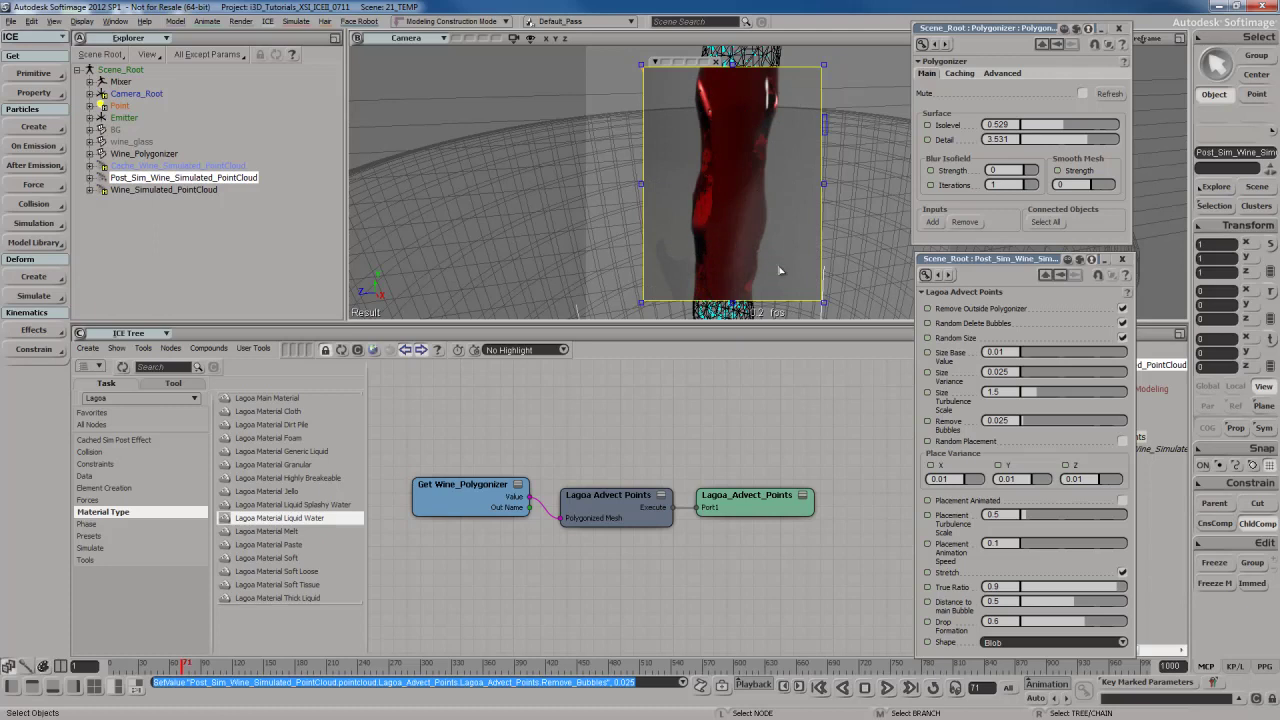
key(q)
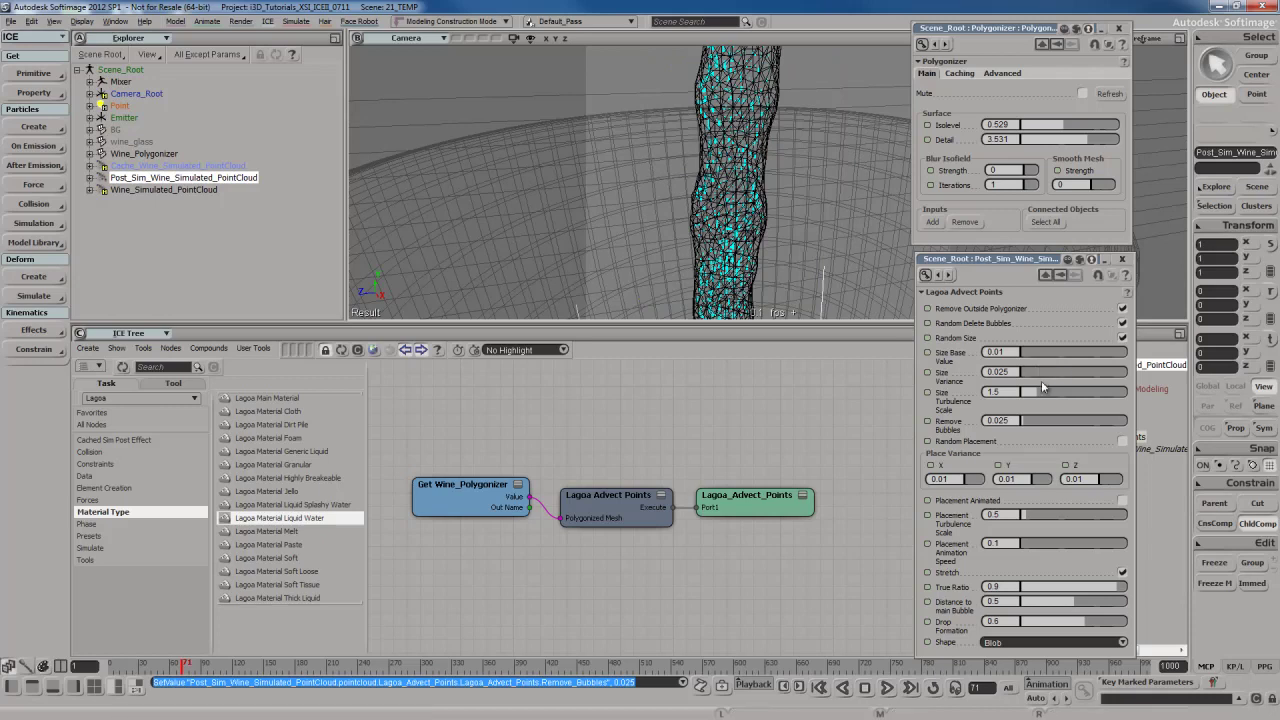
- Set Remove Bubbles on Lagoa Advect Points to 0.553, judging the bubble density in the stream and splash
drag(1030, 424, 1109, 422)
key(s)
right_drag(792, 156, 808, 200)
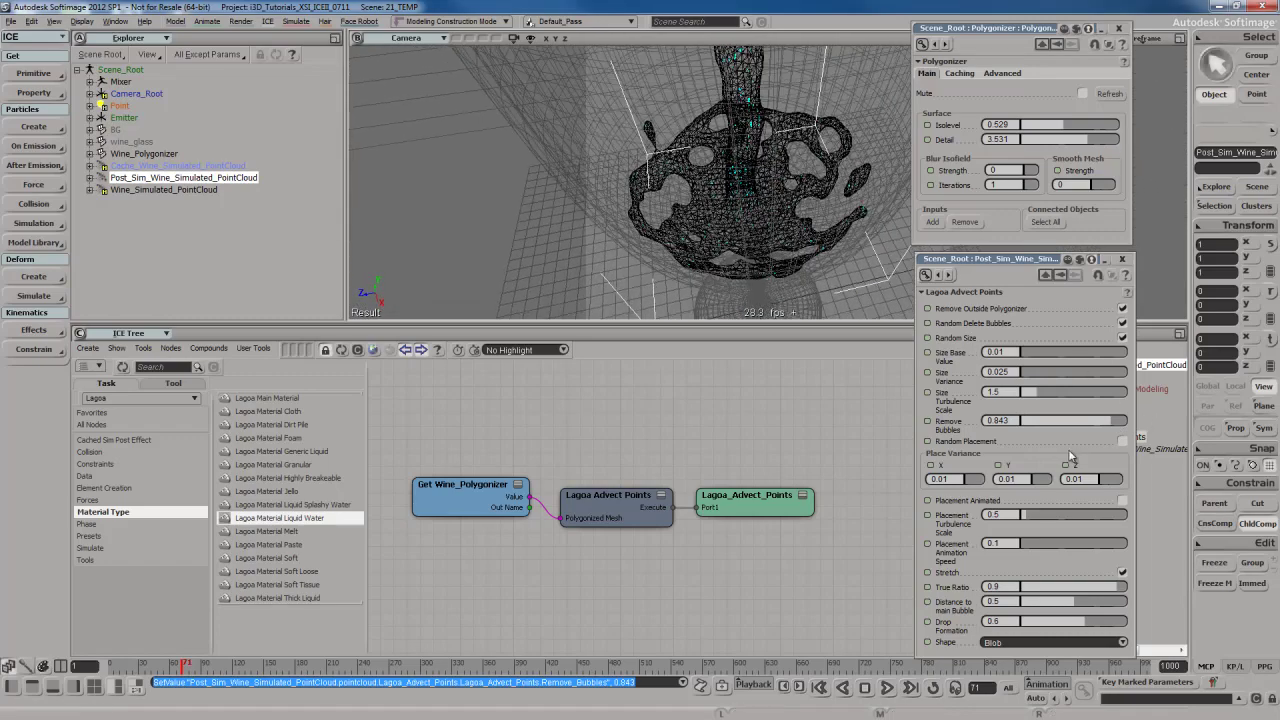
drag(1105, 422, 1080, 422)
- Render a close-up region of the wine splash in the glass, return to the whole glass and close the Lagoa Advect Points properties
right_drag(790, 160, 768, 197)
key(q)
drag(588, 68, 888, 292)
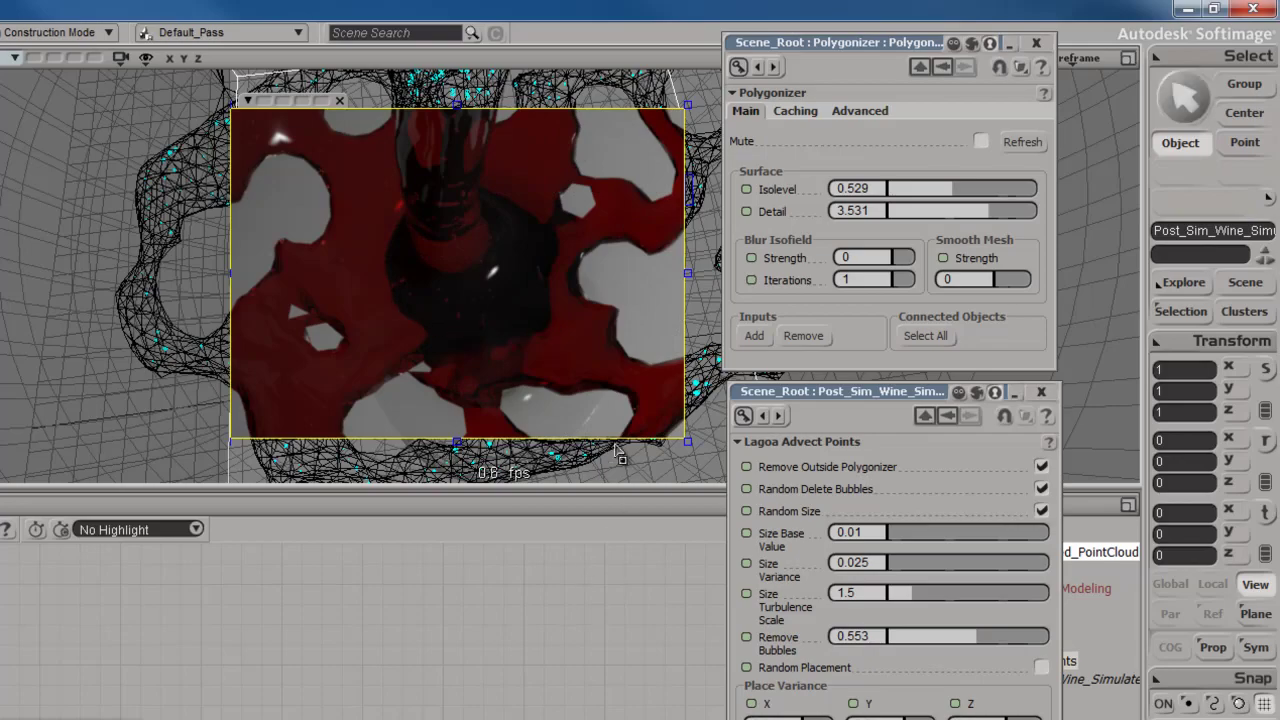
key(q)
middle_drag(605, 410, 574, 333)
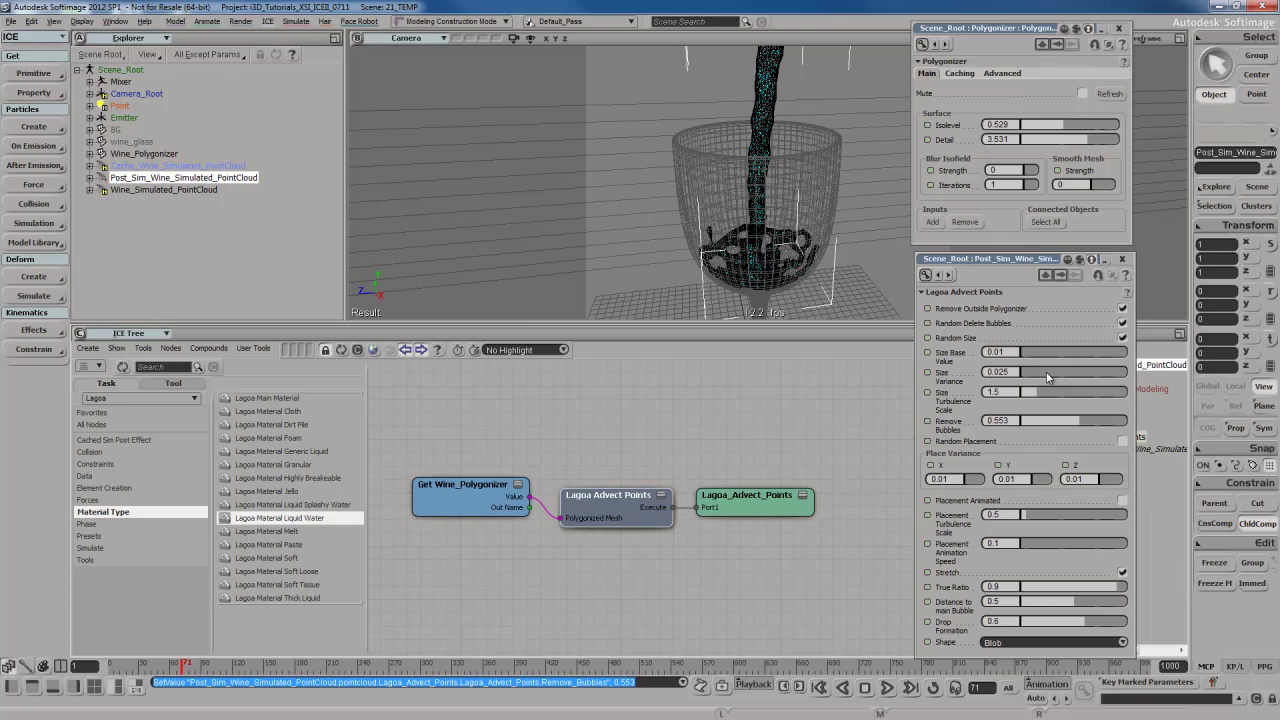
click(1122, 259)
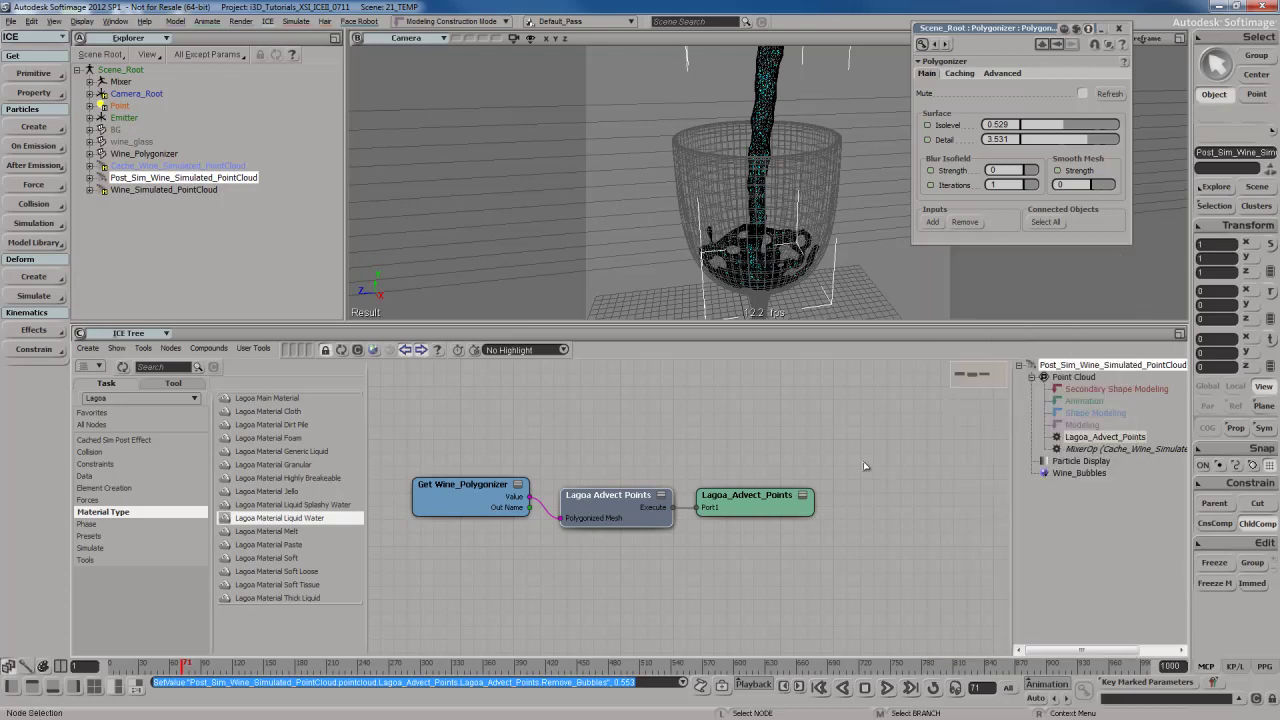